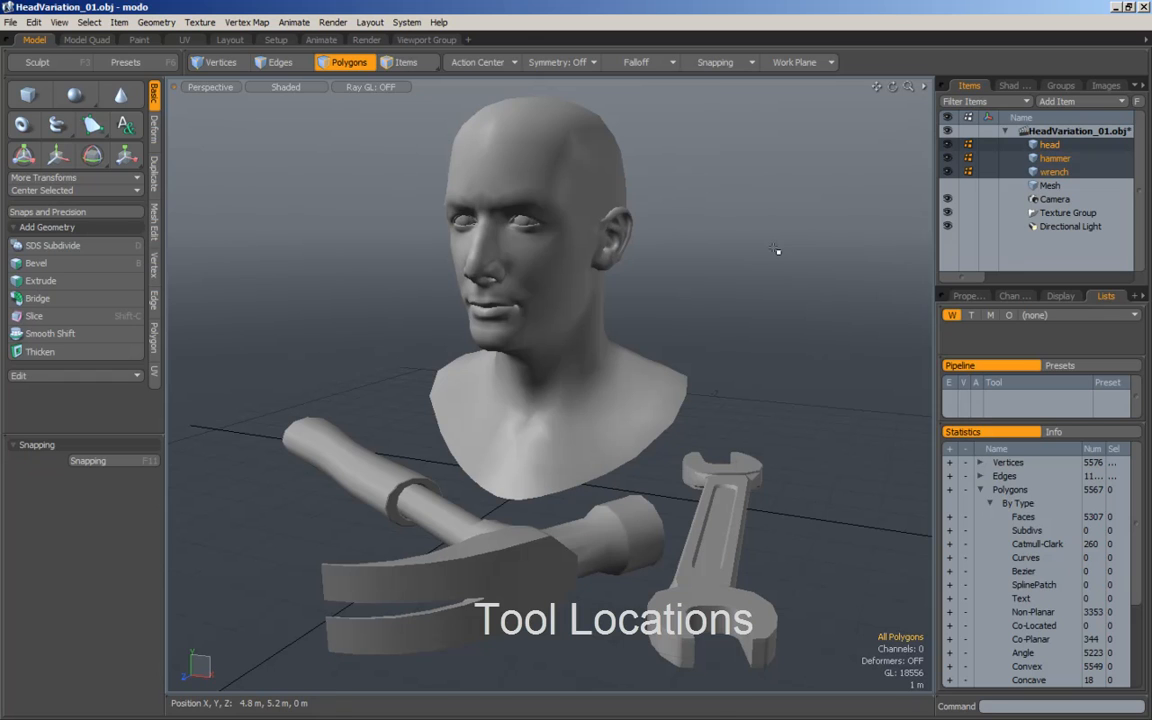
Step: Select only the head's polygons, toggle Catmull-Clark subdivision on them, and clear the selection
key(Tab)
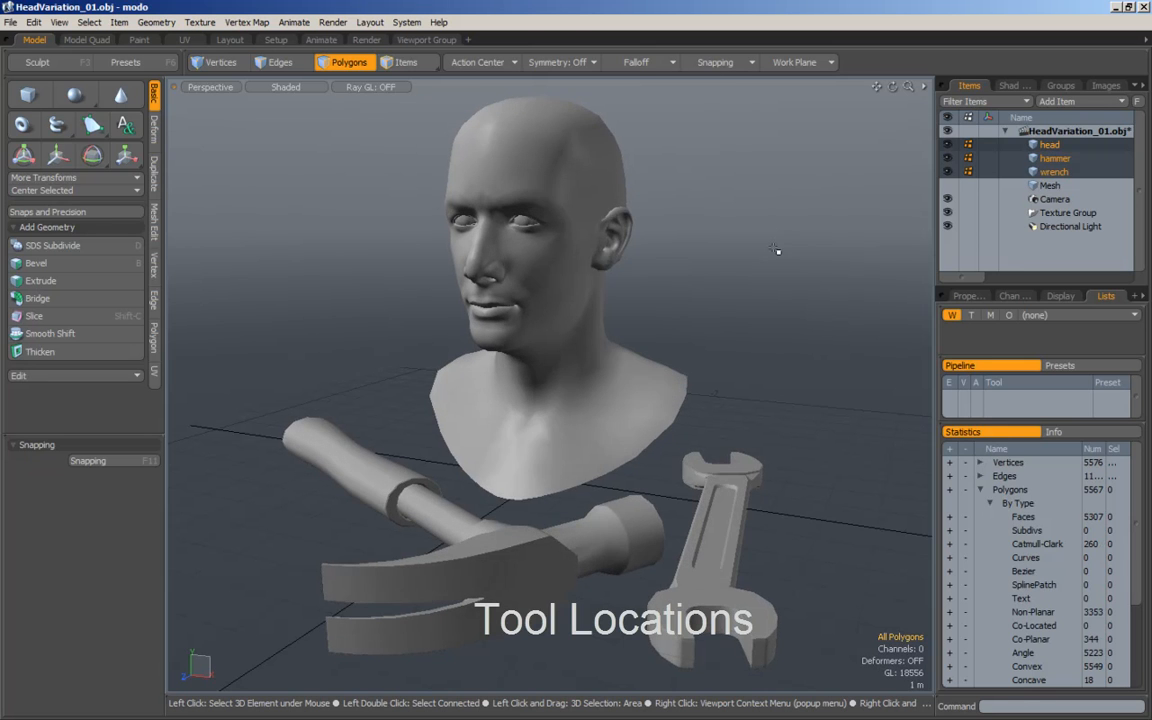
key(Tab)
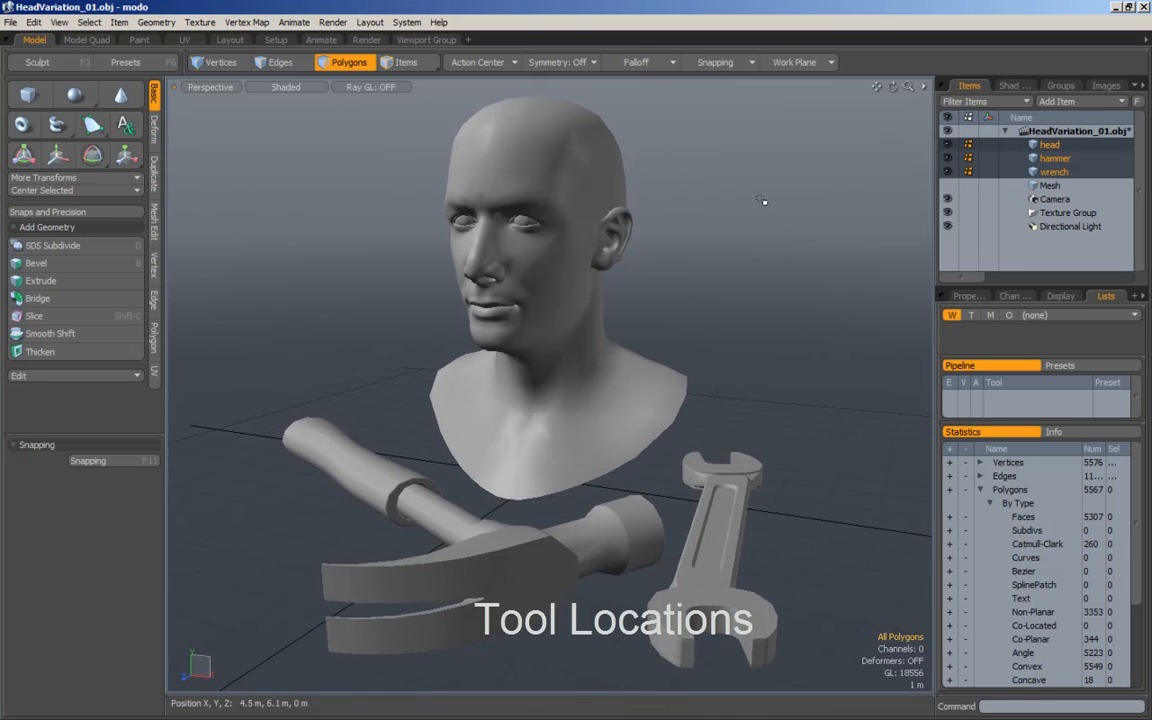
double_click(648, 388)
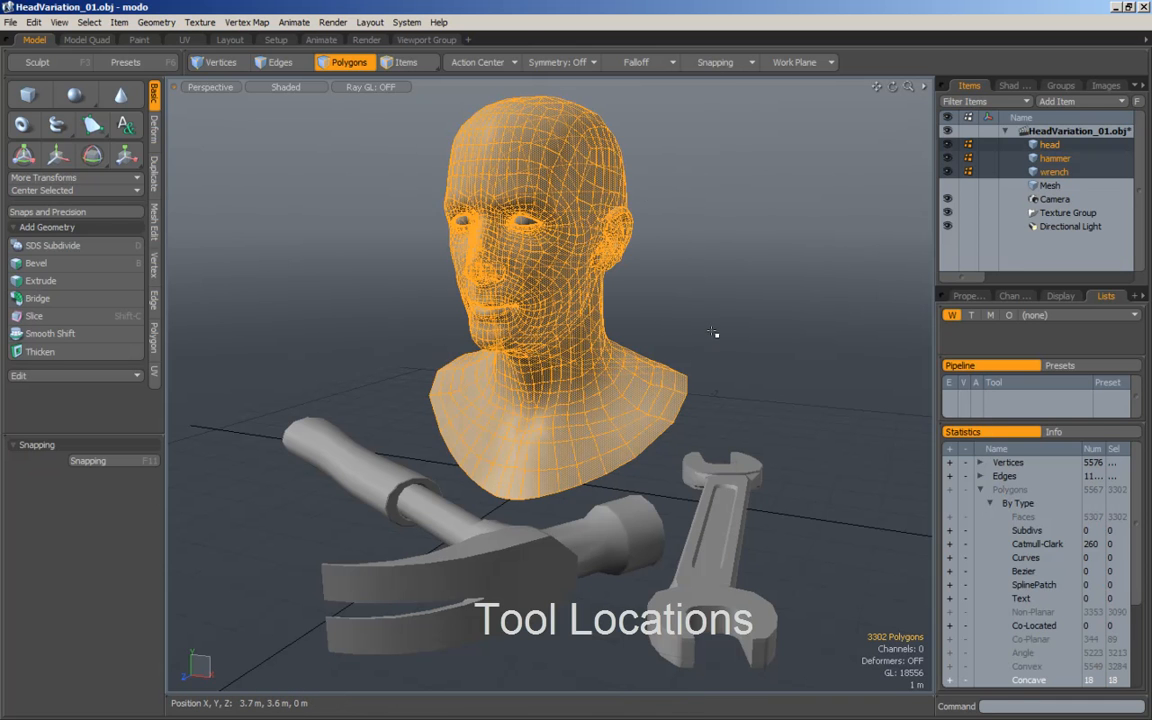
key(Tab)
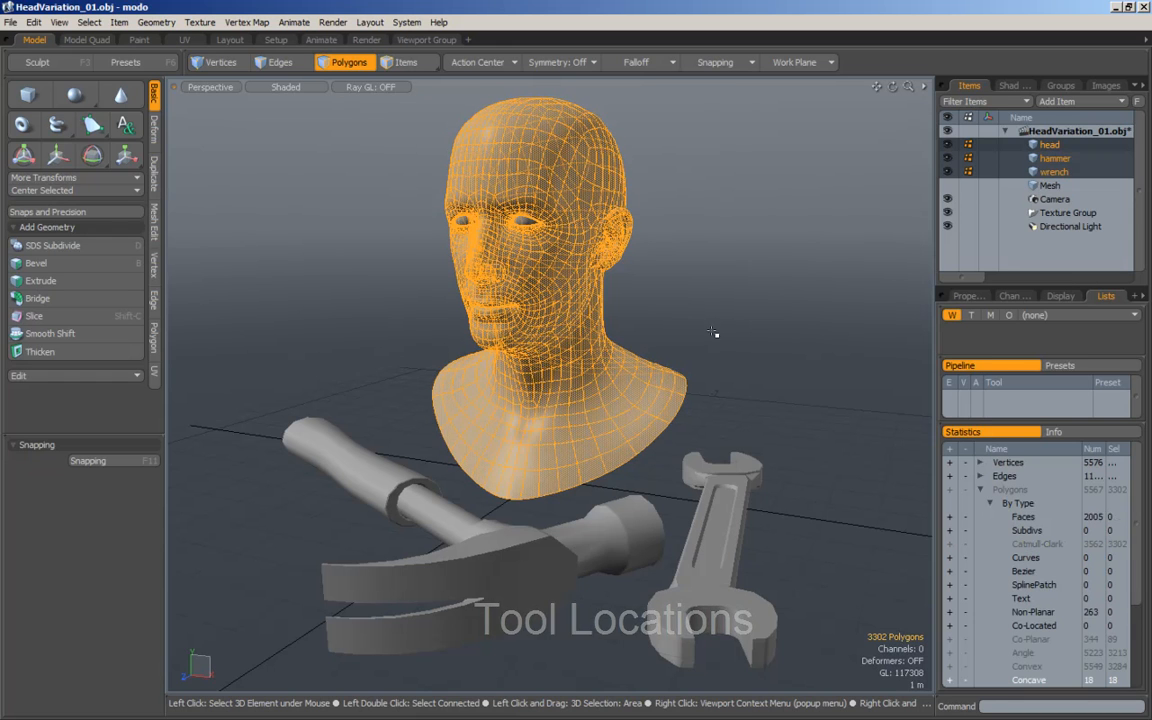
click(781, 327)
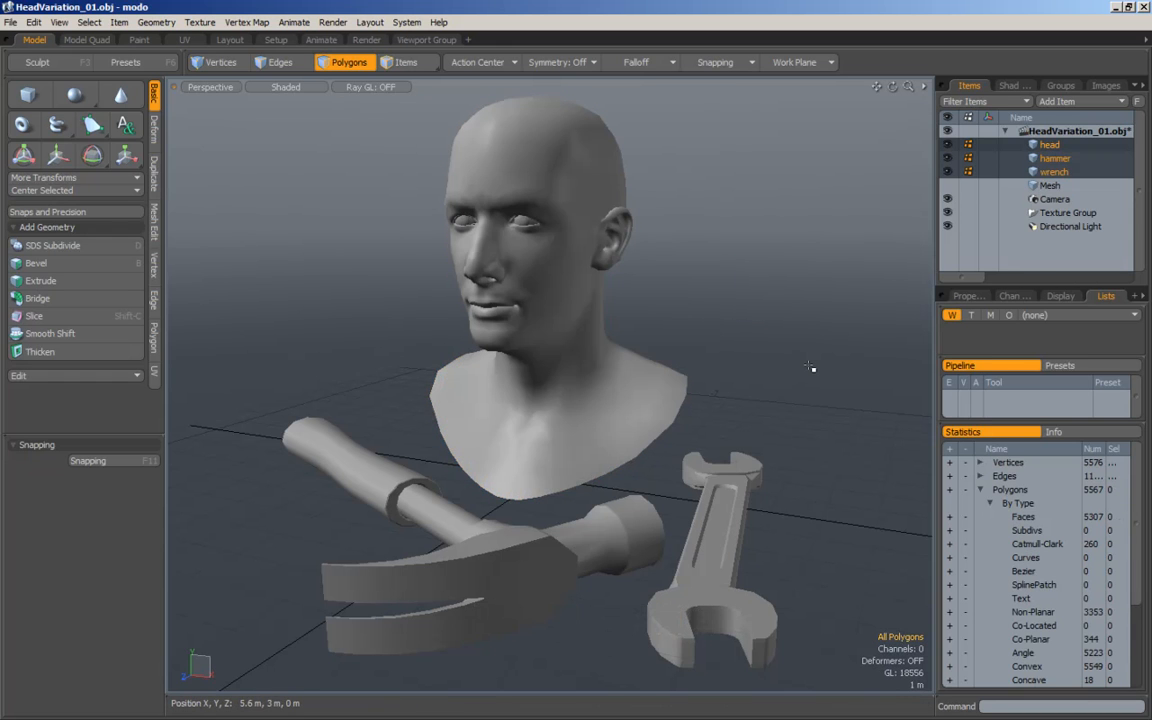
Step: Toggle Catmull-Clark subdivision on and off repeatedly for the head, hammer and wrench together
key(Tab)
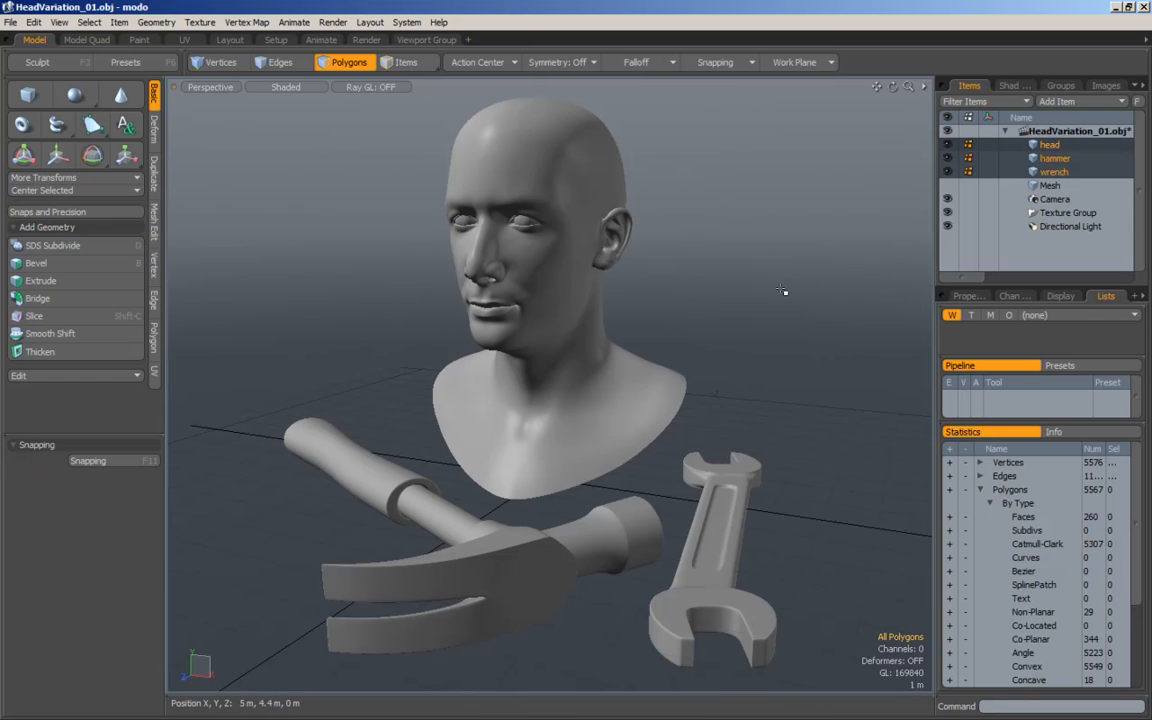
key(Tab)
key(Tab)
key(Tab)
key(Tab)
key(Tab)
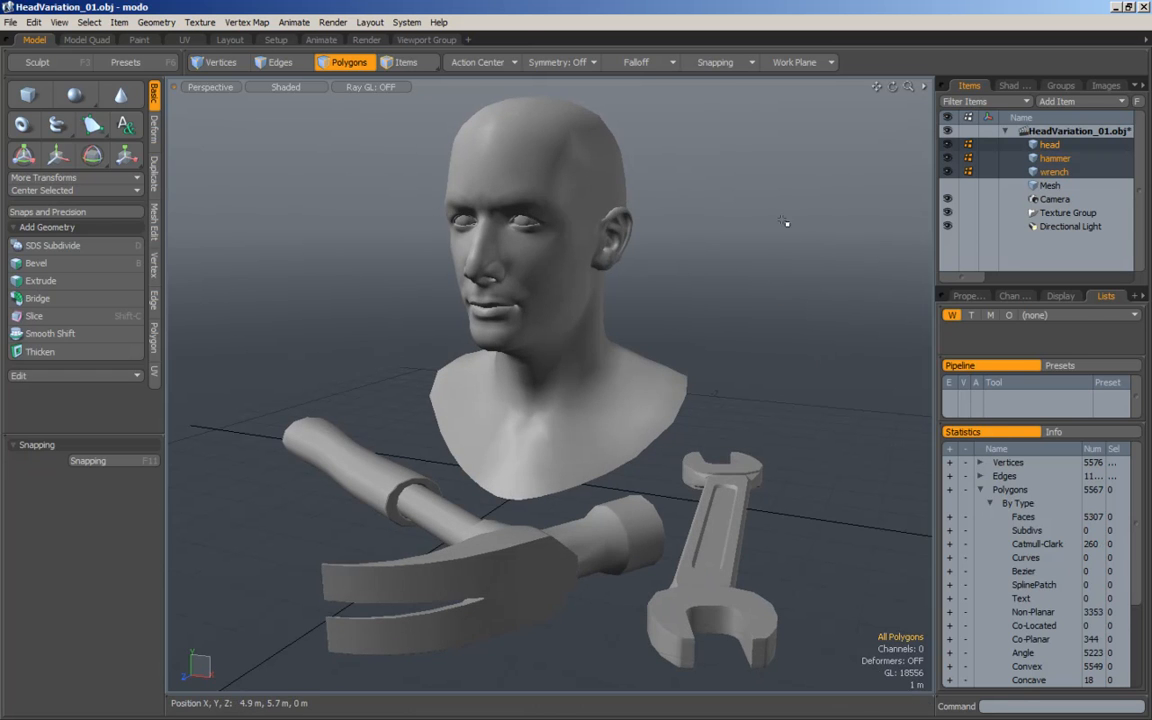
Step: Turn Catmull-Clark subdivision on and back off for the hammer alone, leaving the head, hammer and wrench items selected
click(1058, 146)
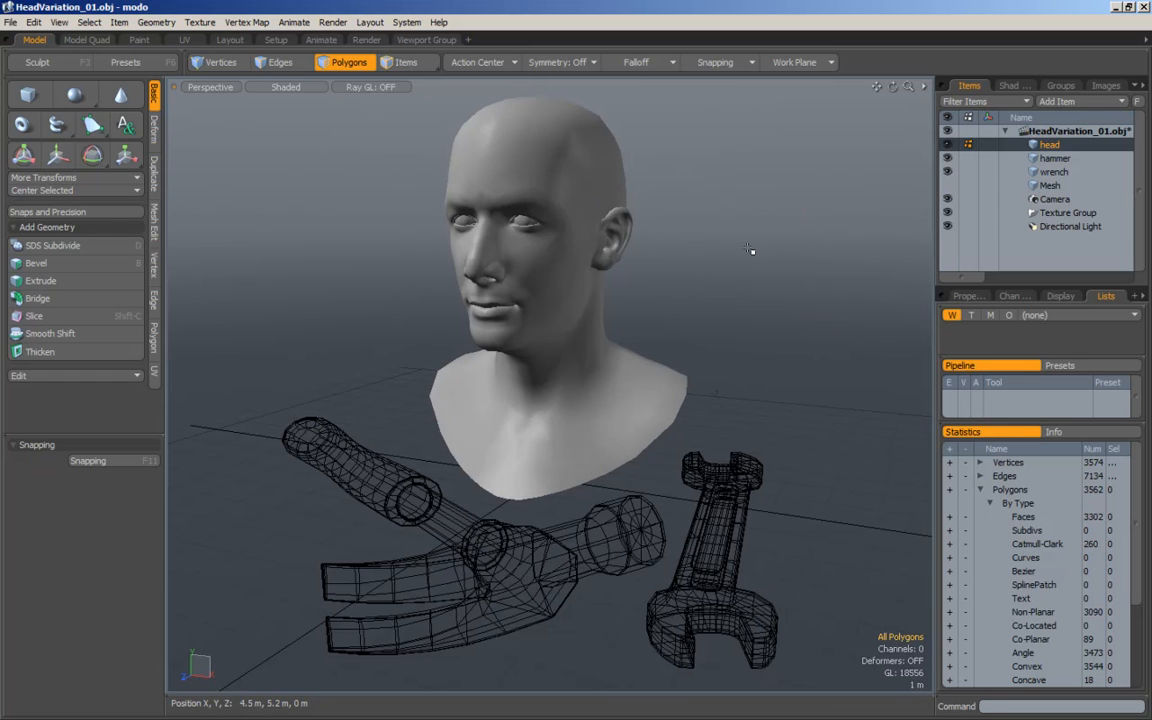
click(1055, 158)
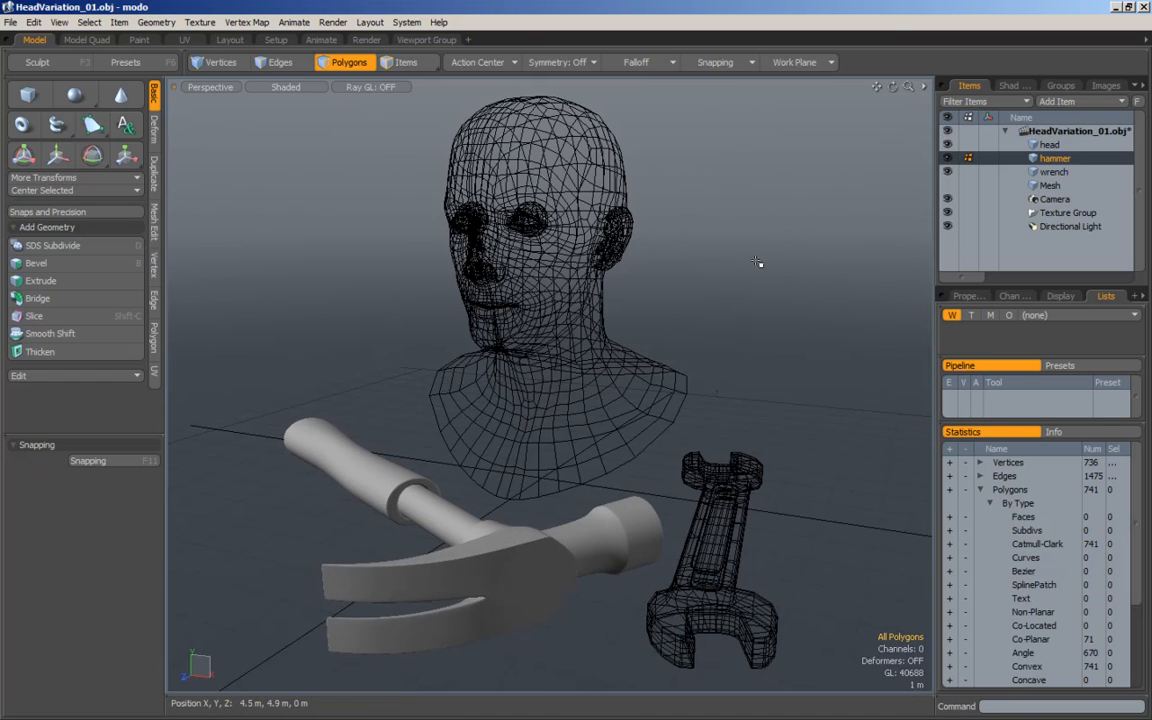
click(1049, 145)
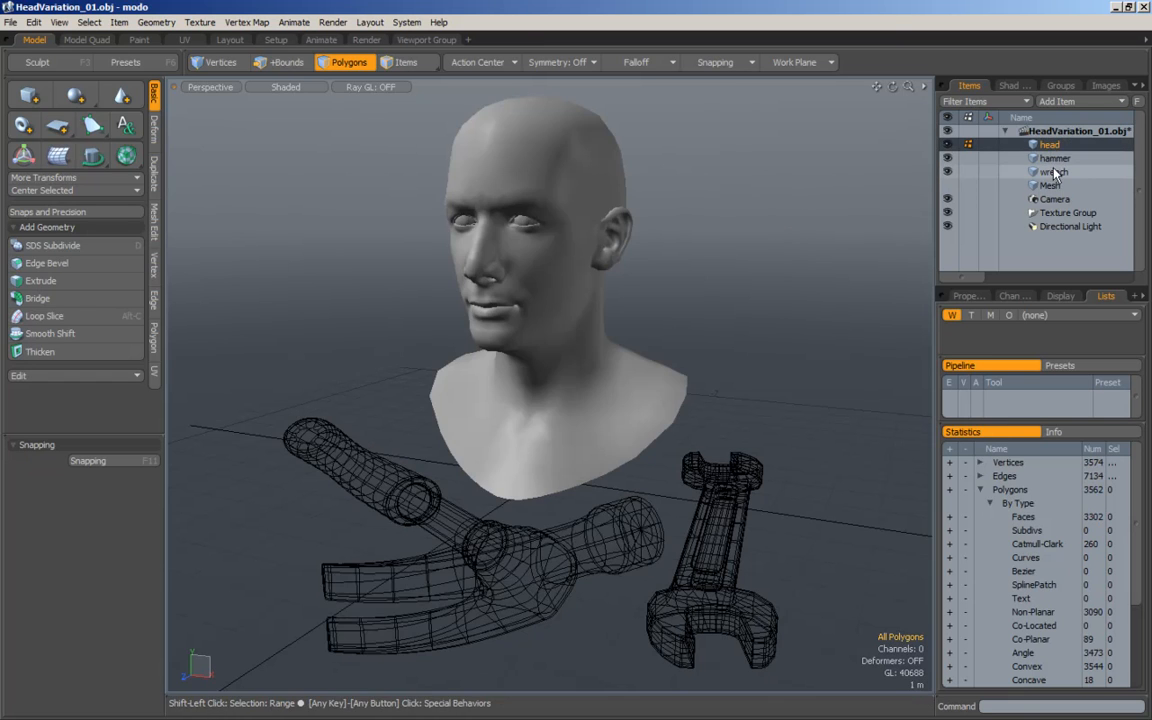
shift+click(1055, 172)
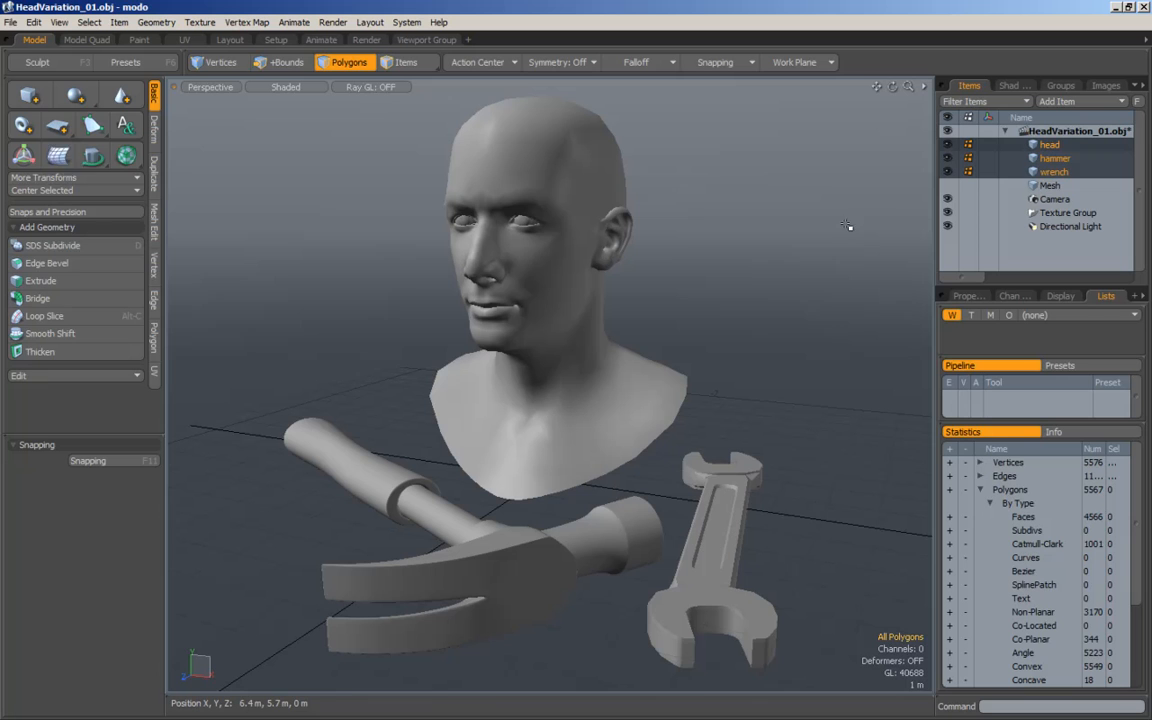
double_click(338, 483)
click(339, 297)
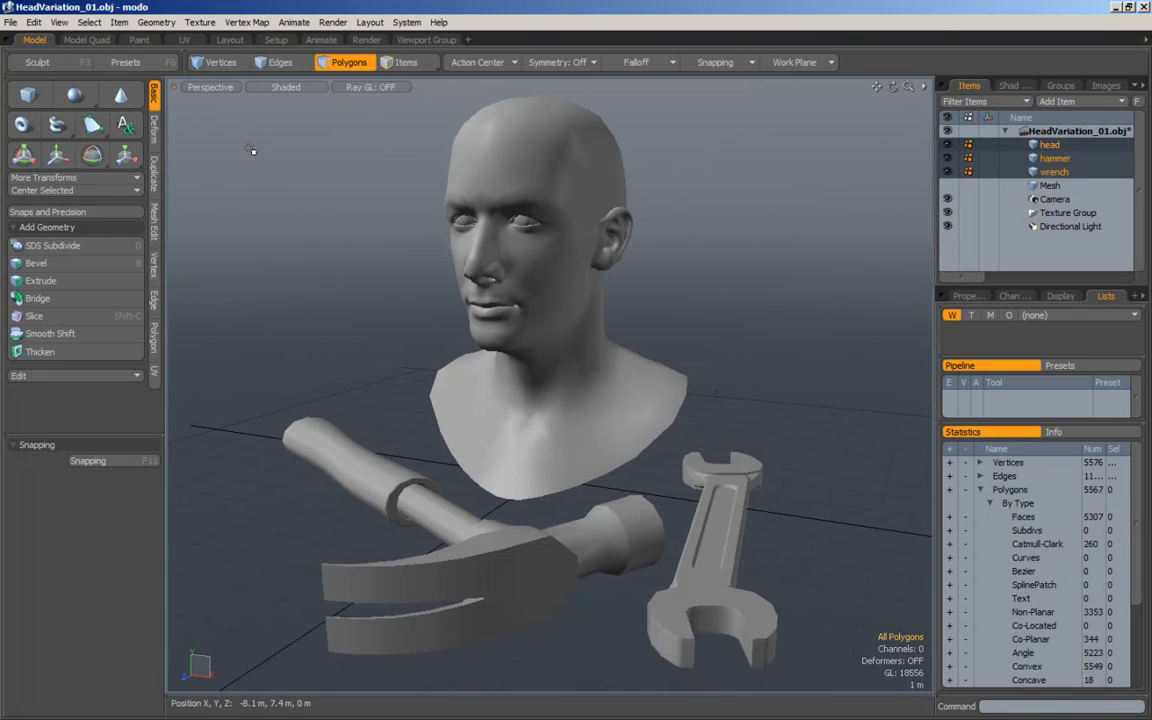
Step: Look up the Catmull-Clark subdivision toggle among the geometry commands and try it on and off for all three meshes
click(153, 24)
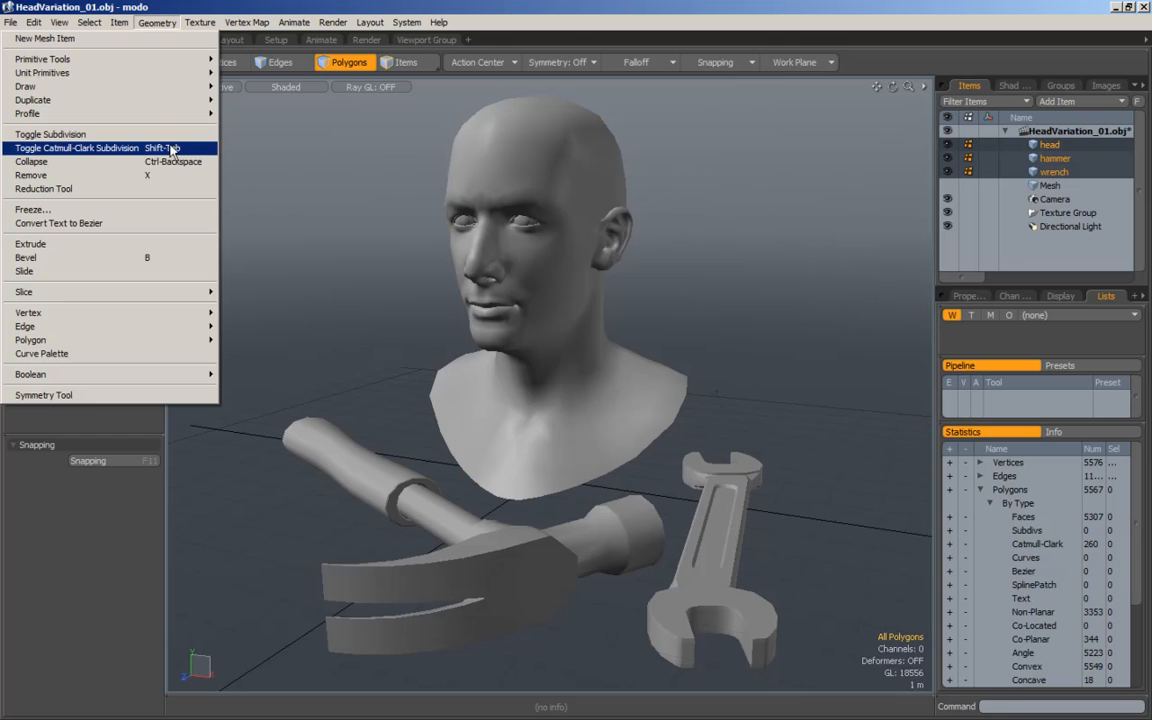
click(373, 347)
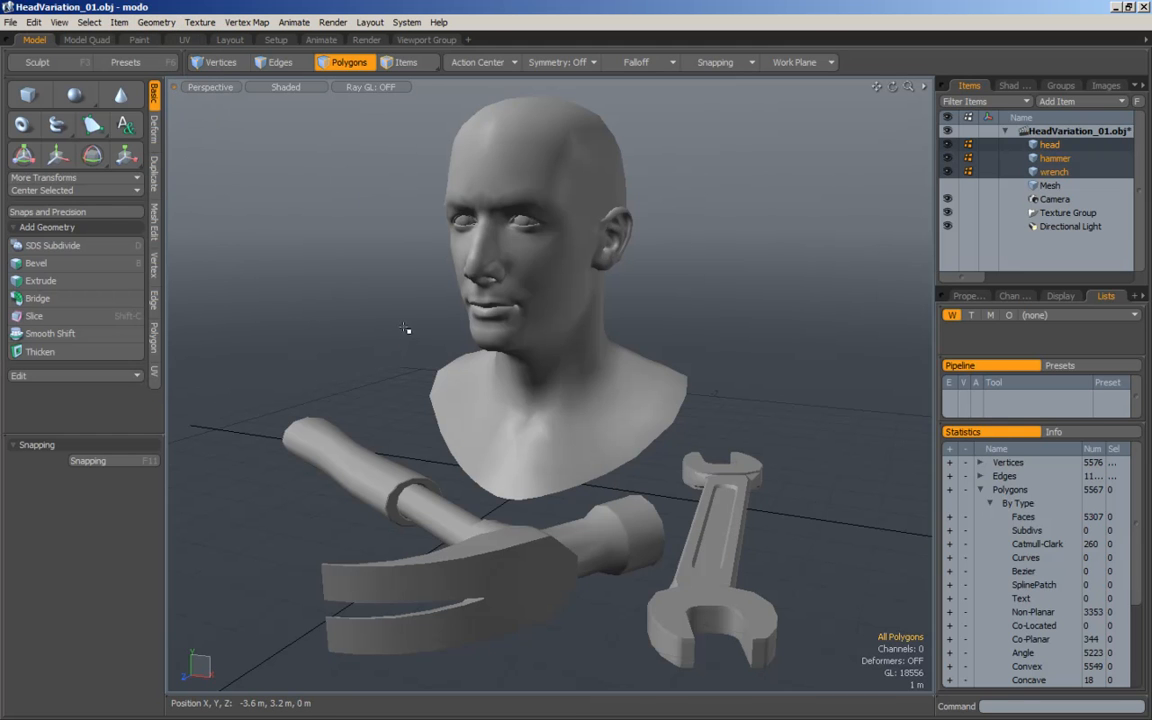
key(shift+Tab)
key(shift+Tab)
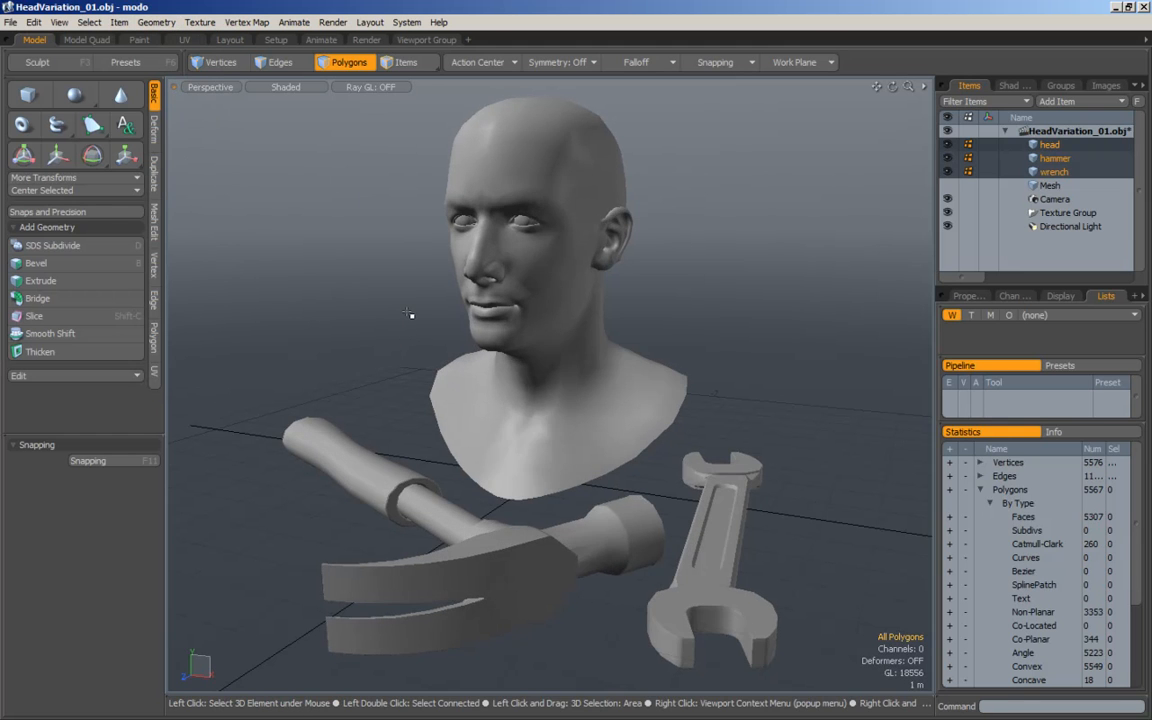
key(shift)
Step: Examine the subdivision methods in the polygon Subdivide command's options, keep Faceted, and cancel without subdividing
click(156, 22)
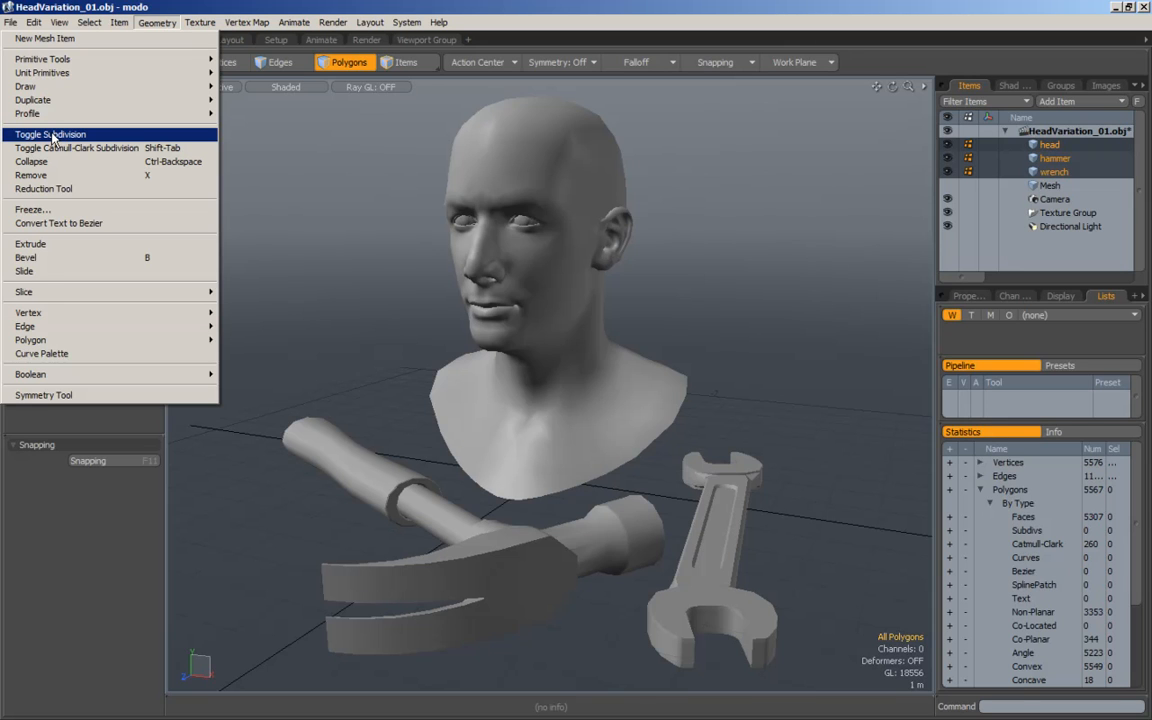
mouse_move(22, 342)
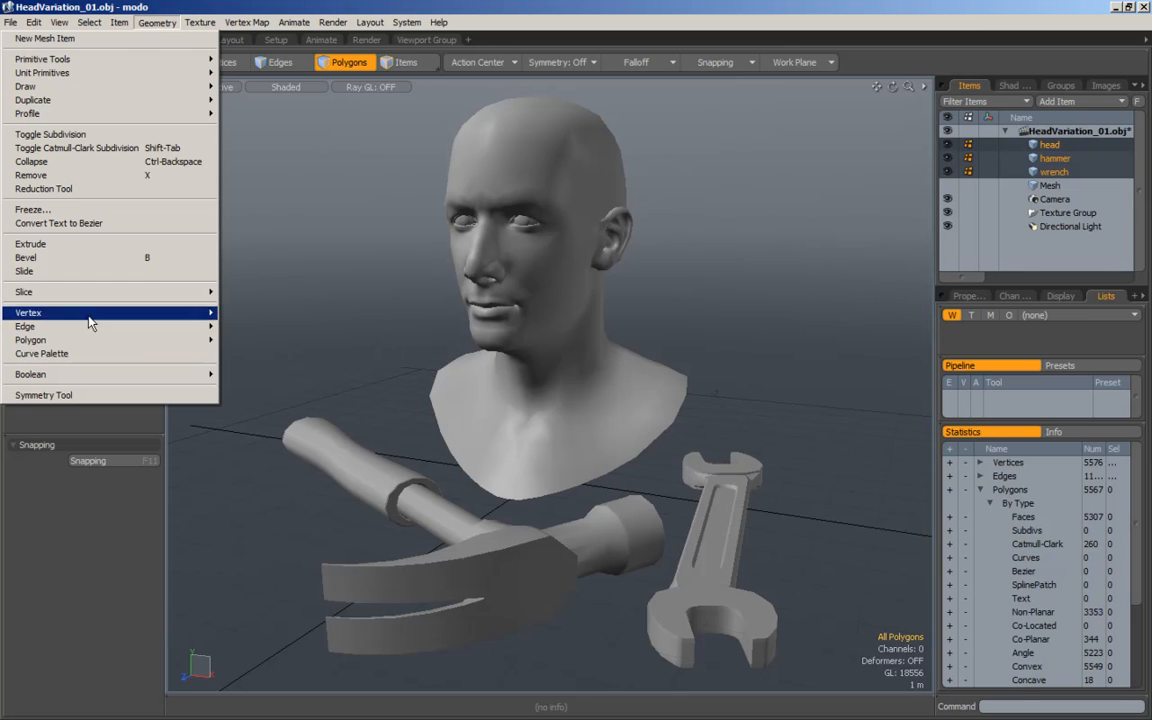
mouse_move(74, 342)
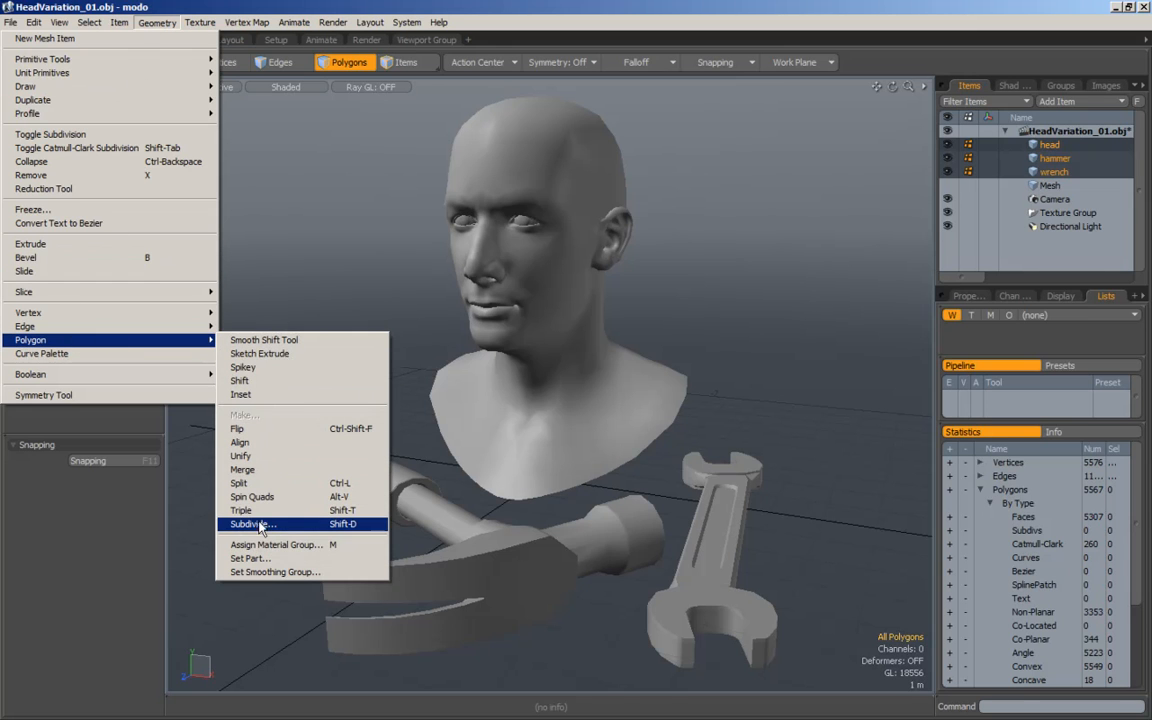
click(287, 524)
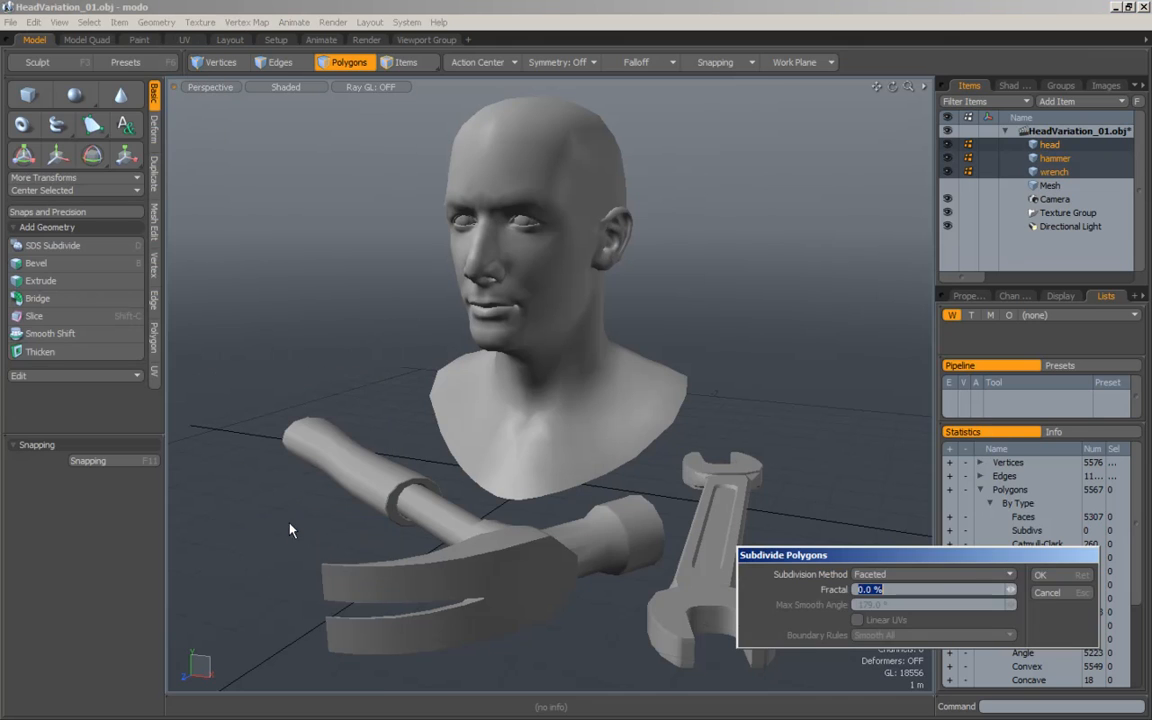
drag(805, 499, 514, 397)
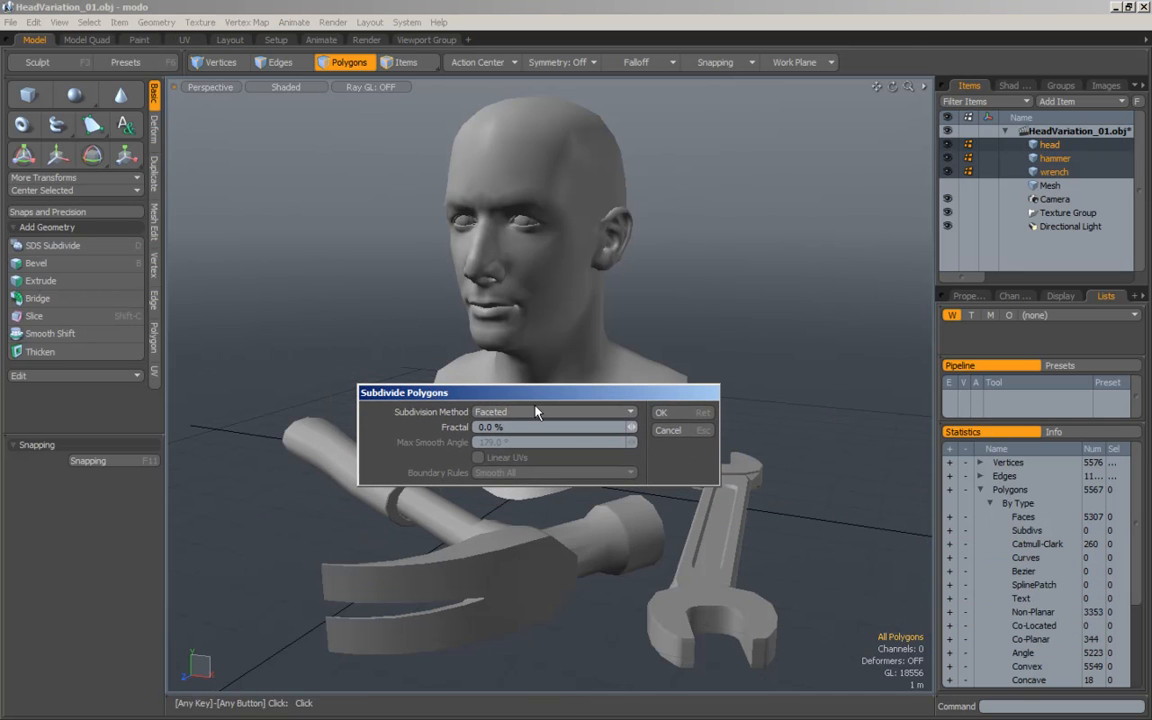
click(481, 412)
click(484, 410)
click(510, 411)
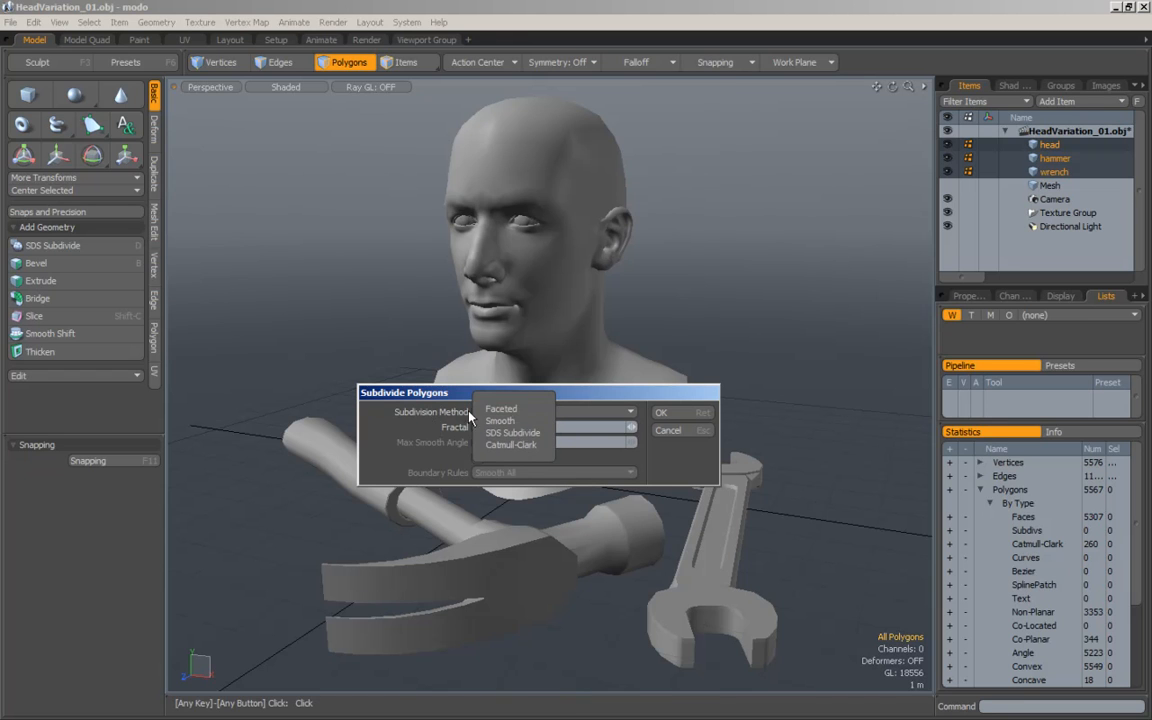
click(501, 408)
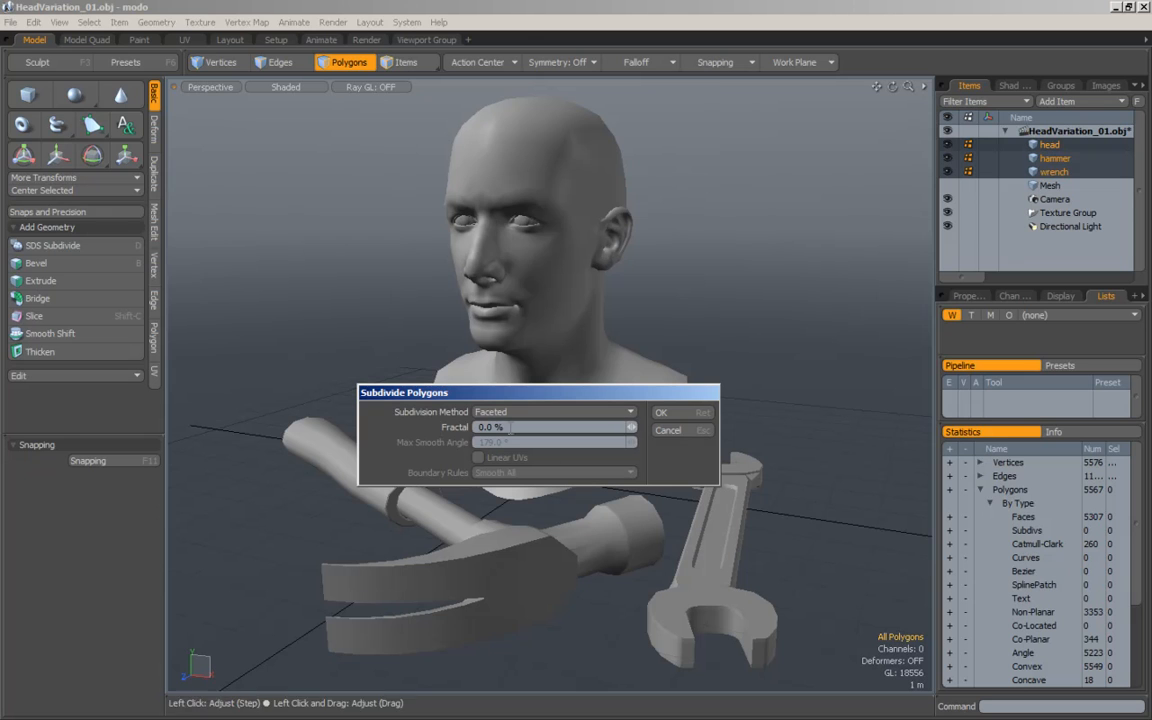
click(666, 433)
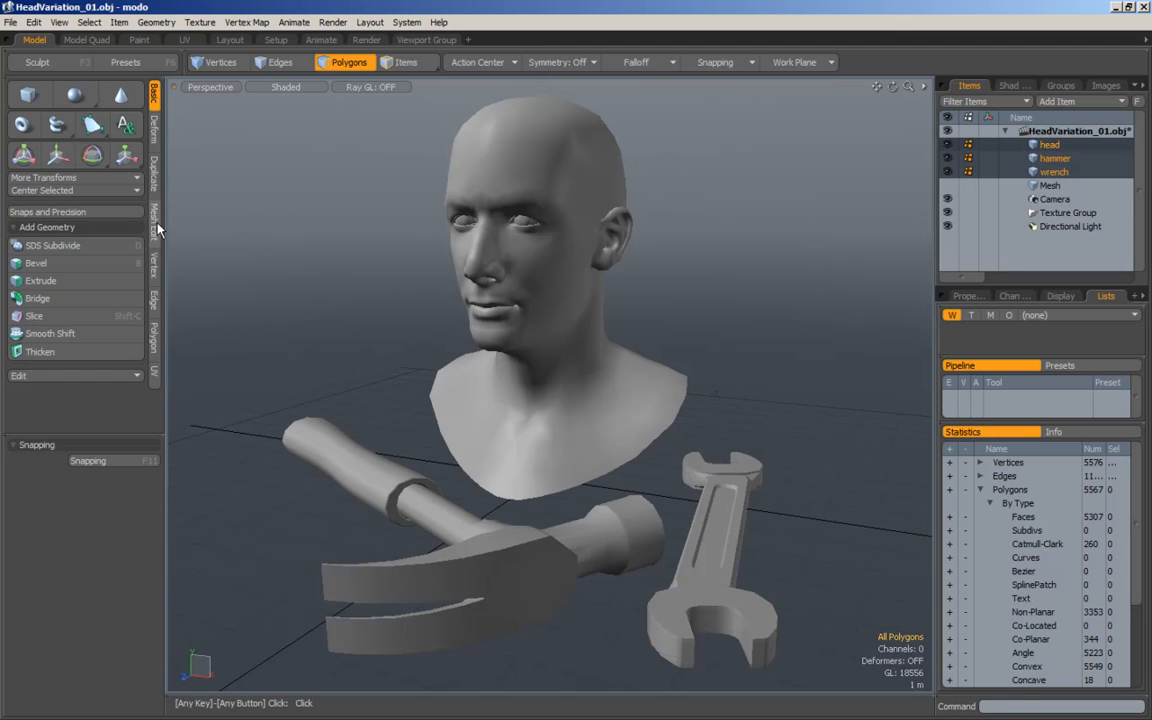
click(157, 22)
mouse_move(108, 340)
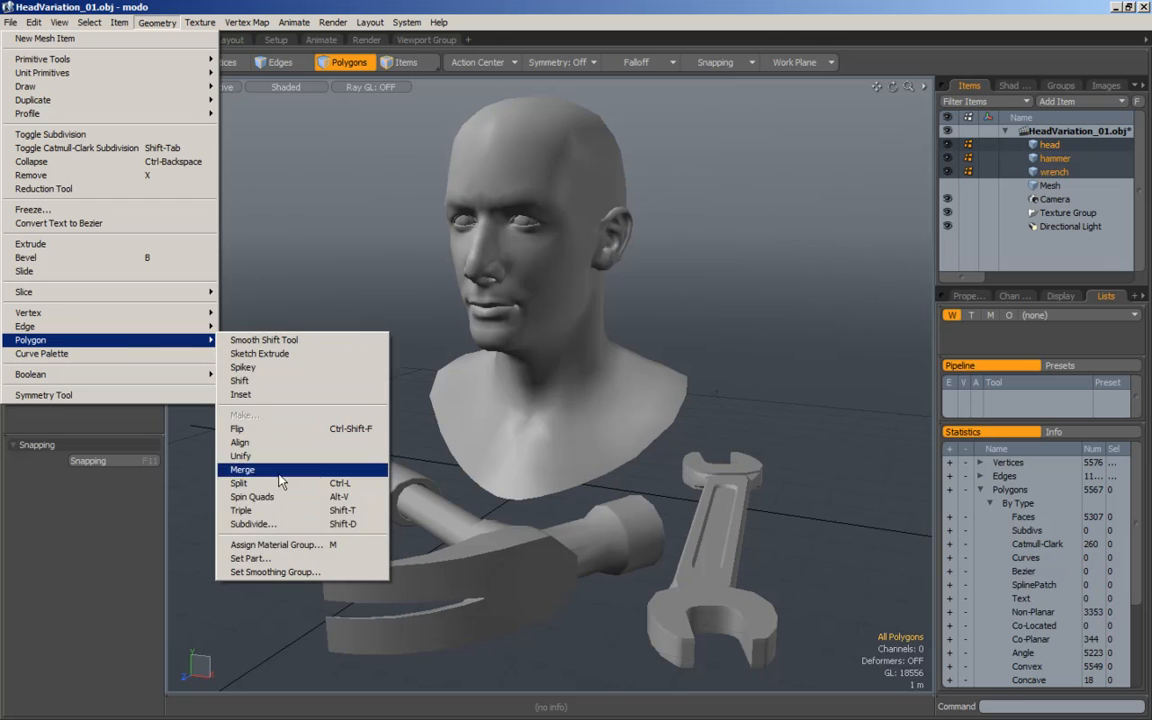
click(274, 227)
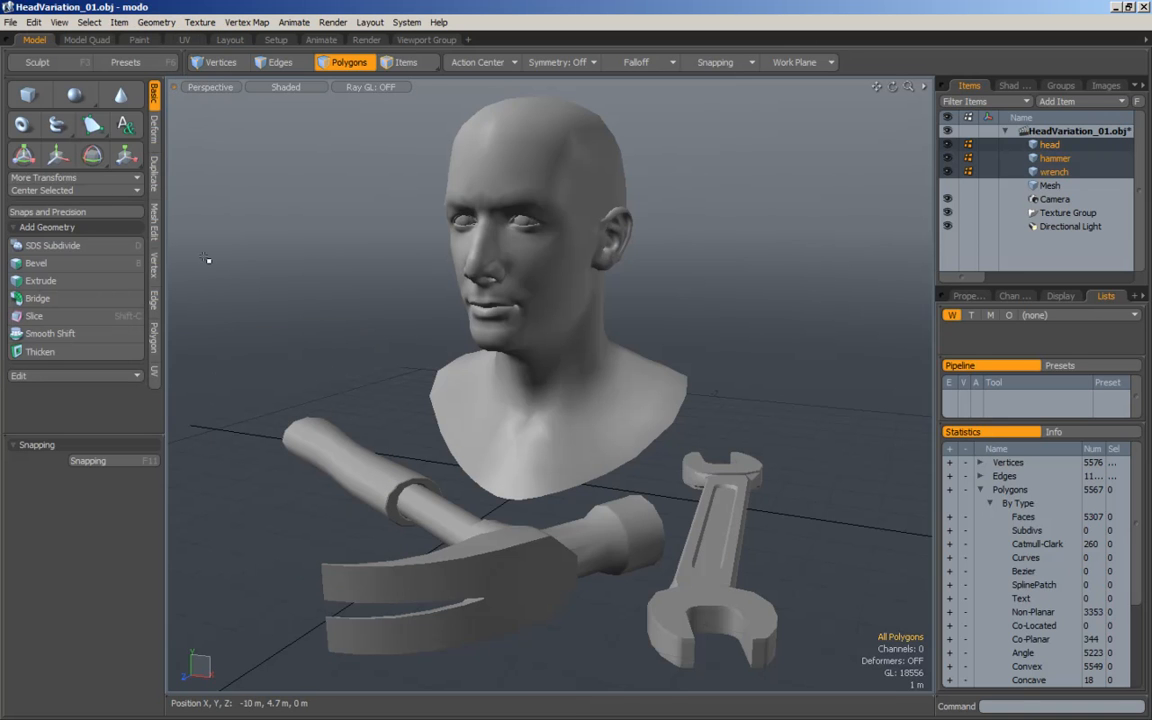
Step: Find the Subdivide command among the mesh editing tools, inspect its options, and cancel without applying it
click(155, 339)
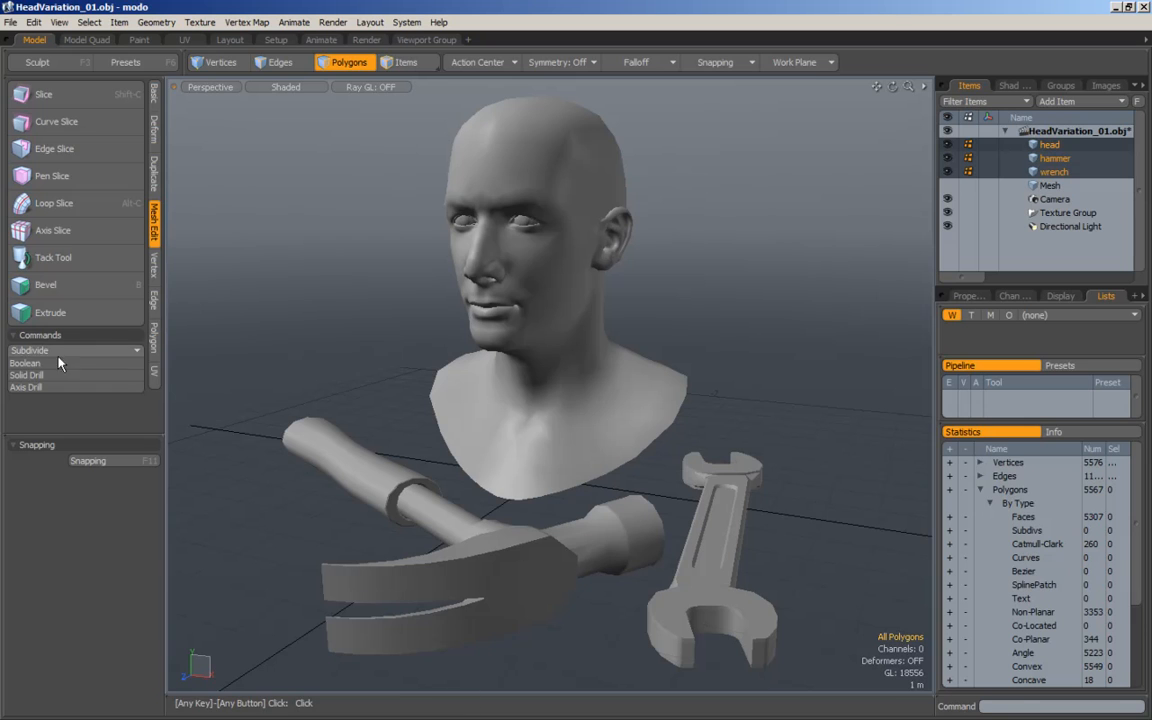
click(52, 352)
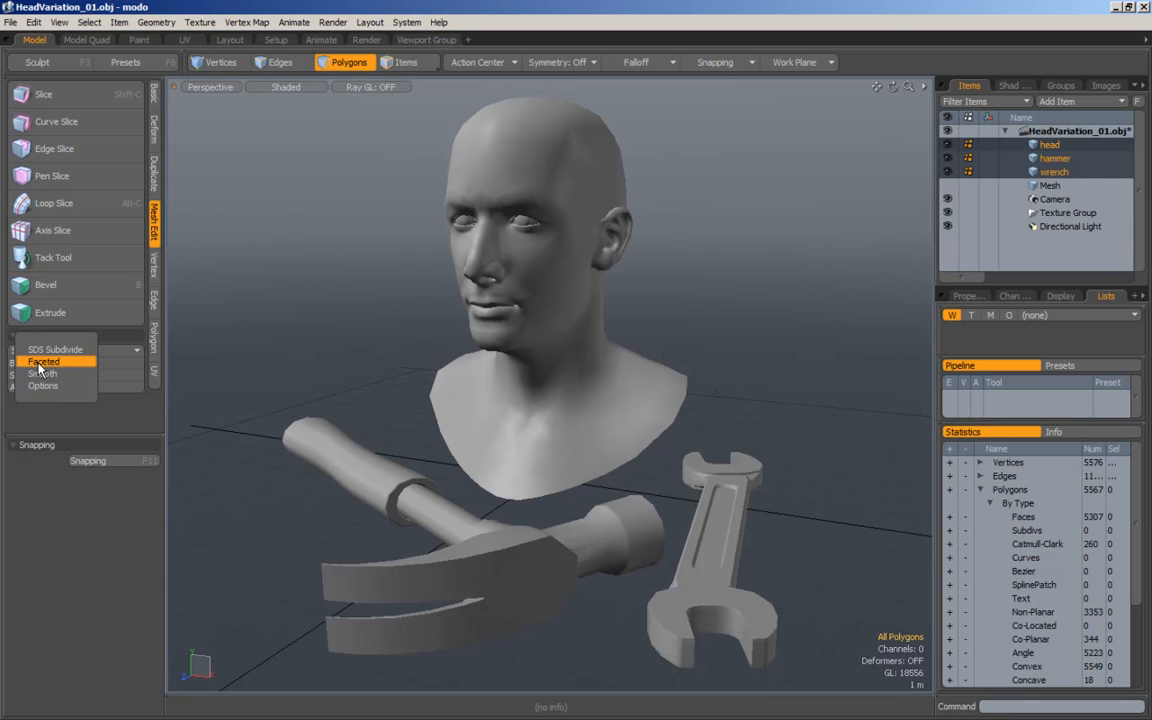
click(42, 386)
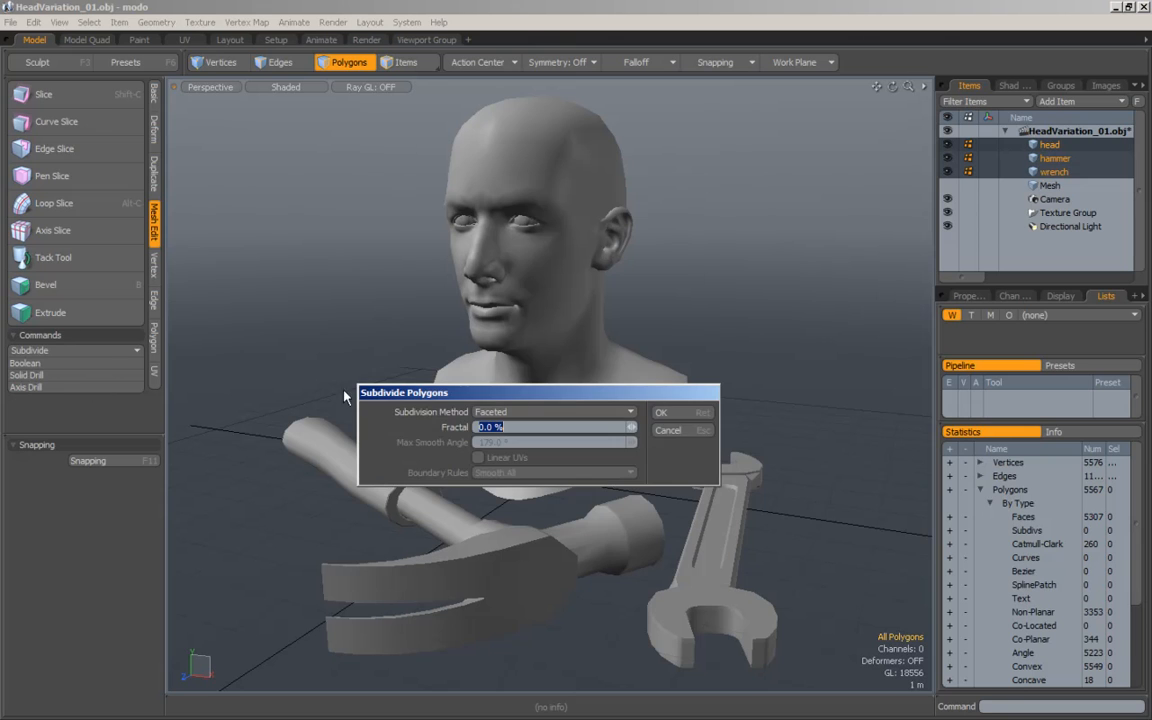
mouse_move(562, 396)
mouse_down()
mouse_move(535, 384)
mouse_move(577, 401)
mouse_up()
mouse_move(507, 404)
mouse_down()
mouse_move(488, 385)
mouse_move(500, 390)
mouse_up()
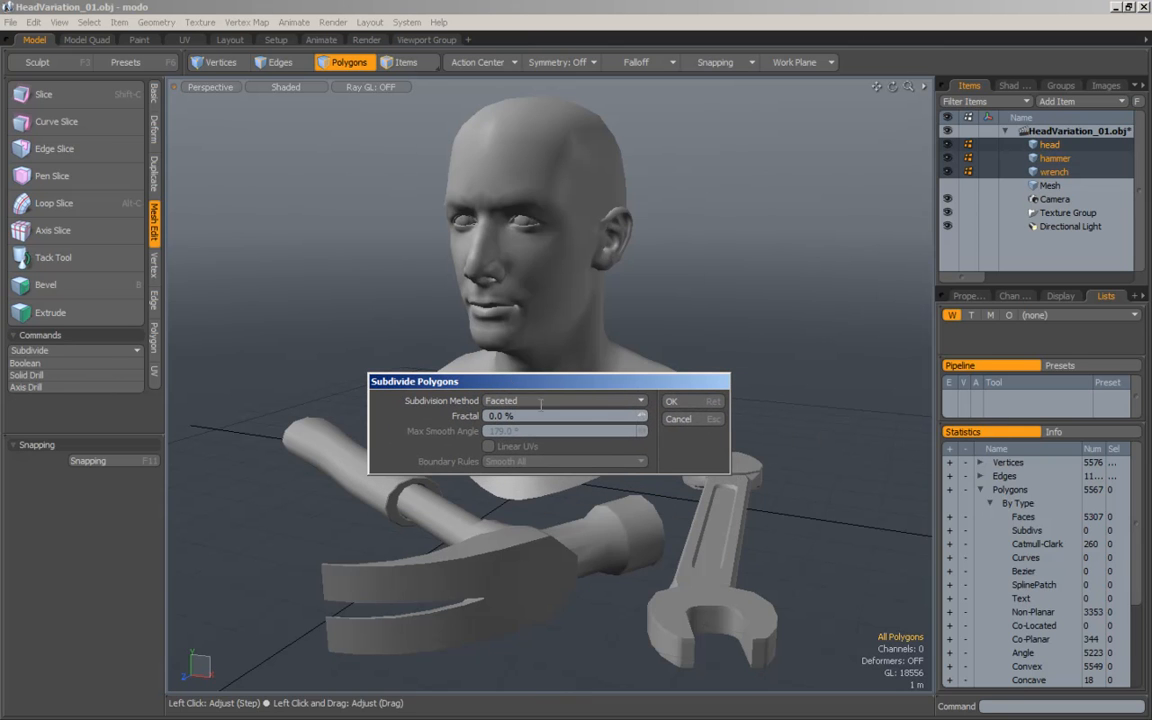
click(688, 426)
alt+drag(690, 334, 689, 303)
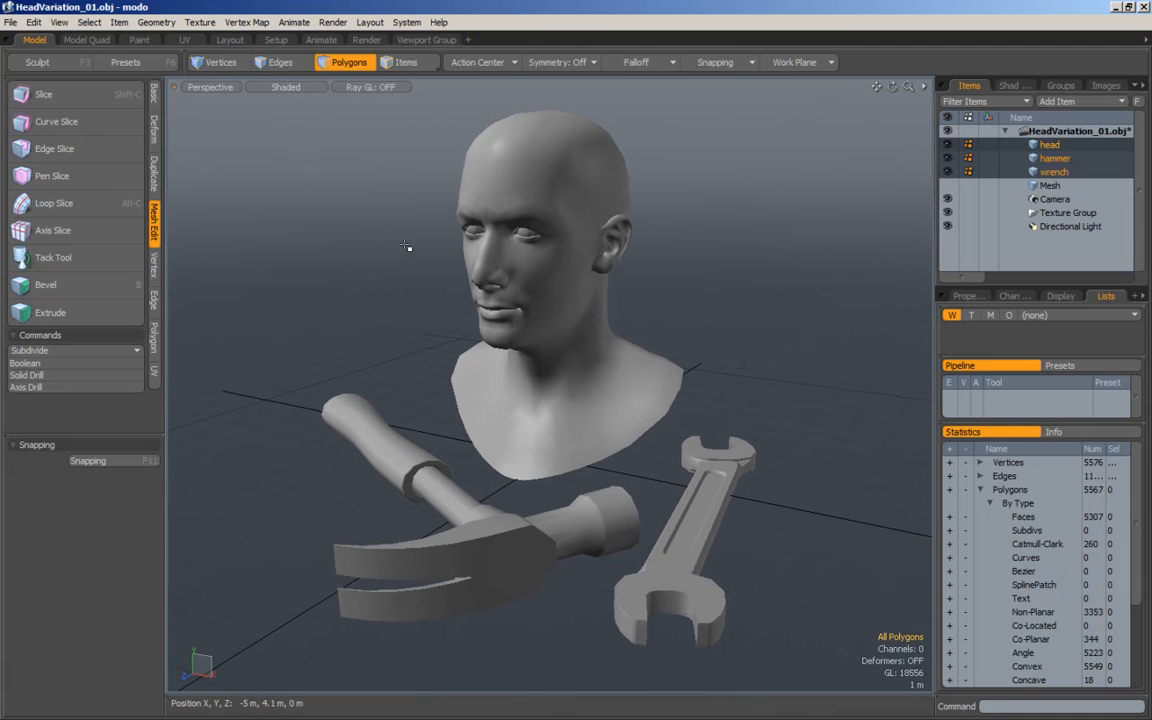
Step: Switch to Photoshop and paint green dots at the midpoints of the rectangle's four edges
key(ctrl+shift)
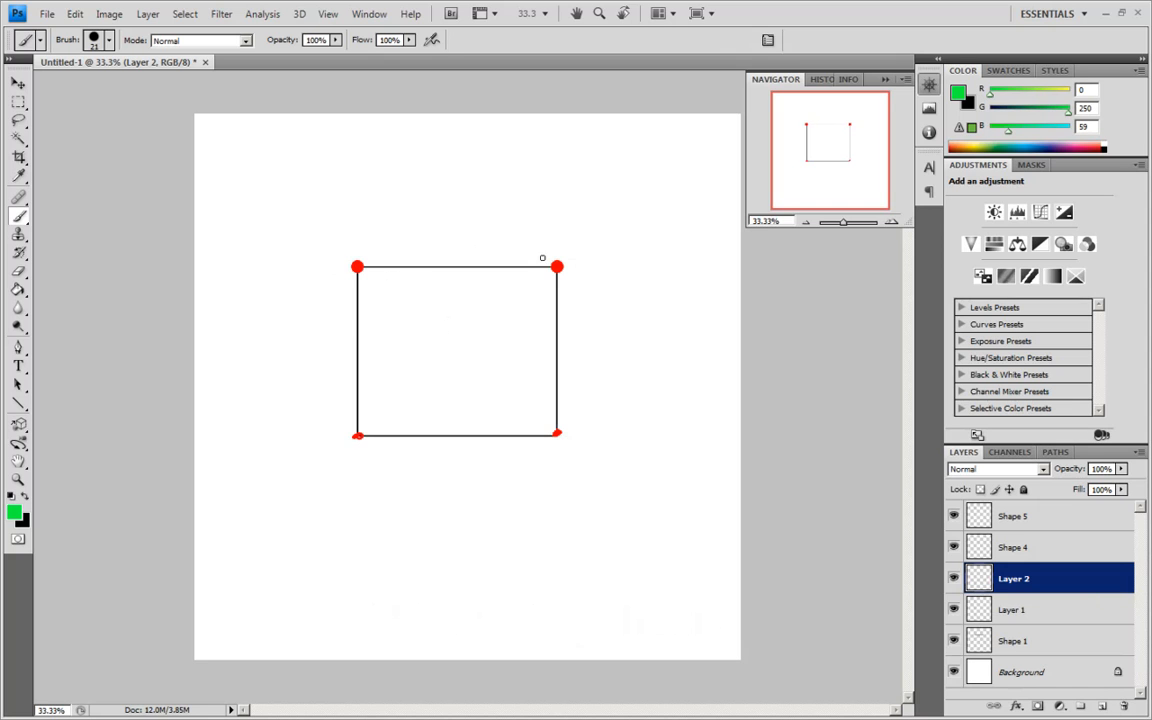
drag(421, 290, 497, 357)
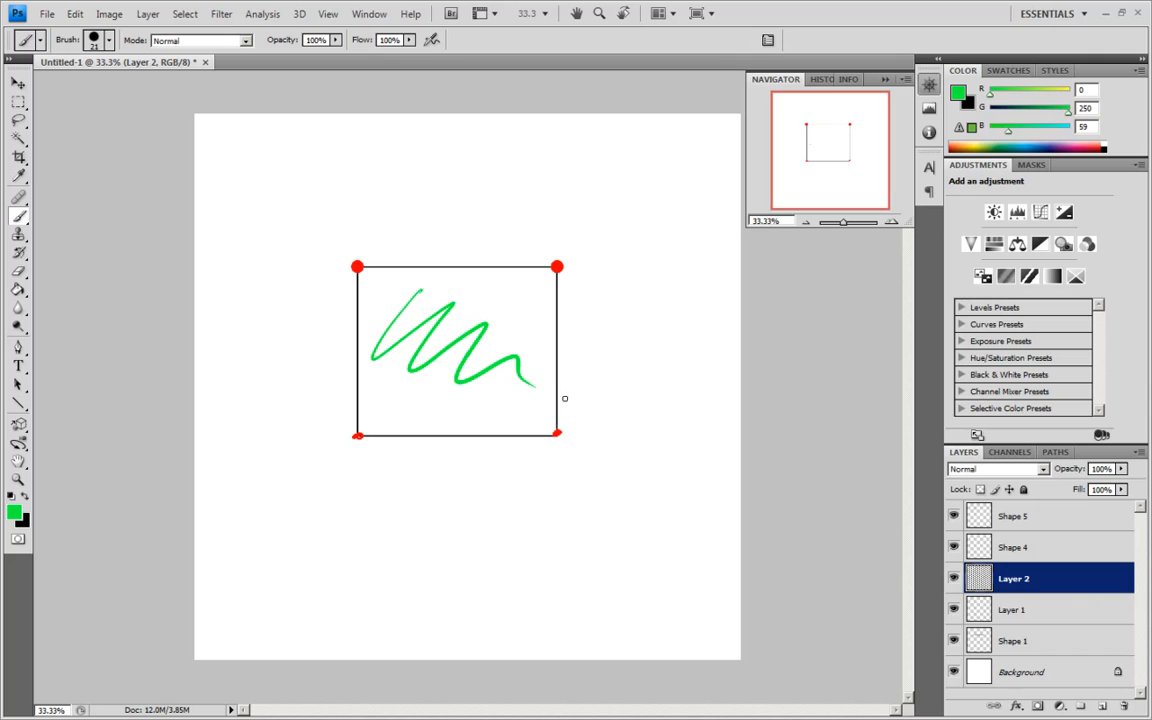
key(ctrl+z)
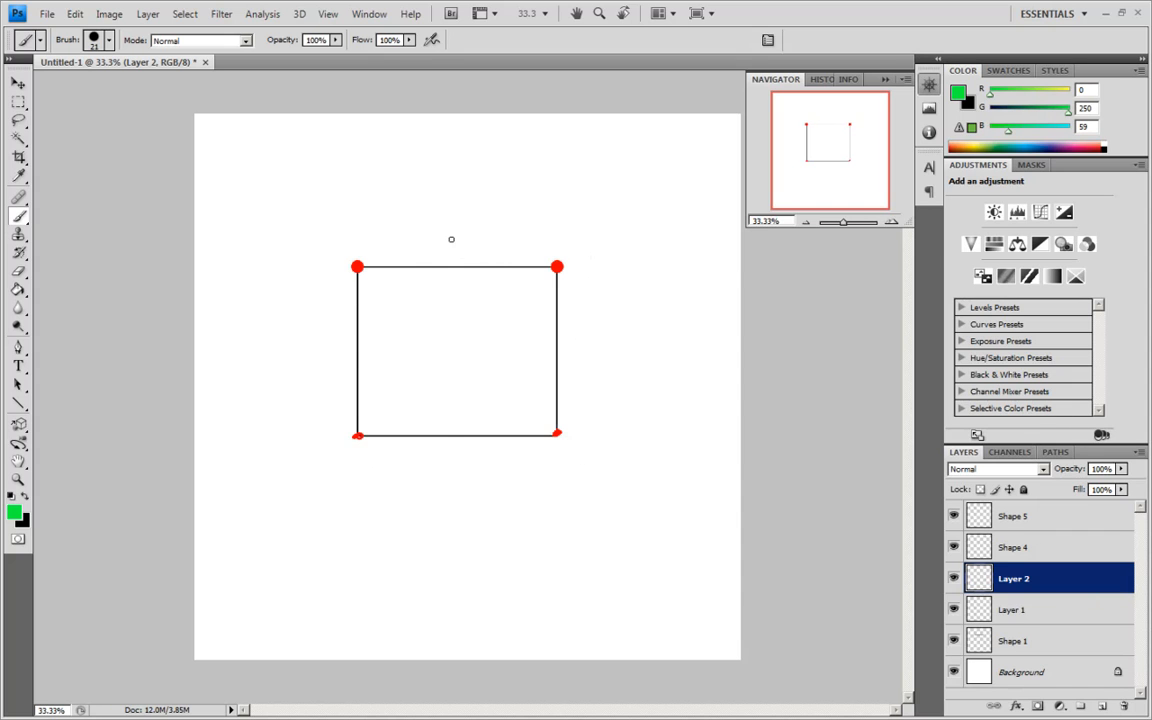
click(458, 266)
click(357, 354)
click(457, 436)
click(557, 348)
drag(358, 265, 557, 267)
key(ctrl+z)
drag(409, 252, 407, 290)
drag(512, 251, 506, 289)
key(ctrl+alt+z)
key(ctrl+alt+z)
Step: Paint a green dot at the rectangle's centre and connect it to the four edge midpoints with black brush strokes
click(460, 347)
click(25, 494)
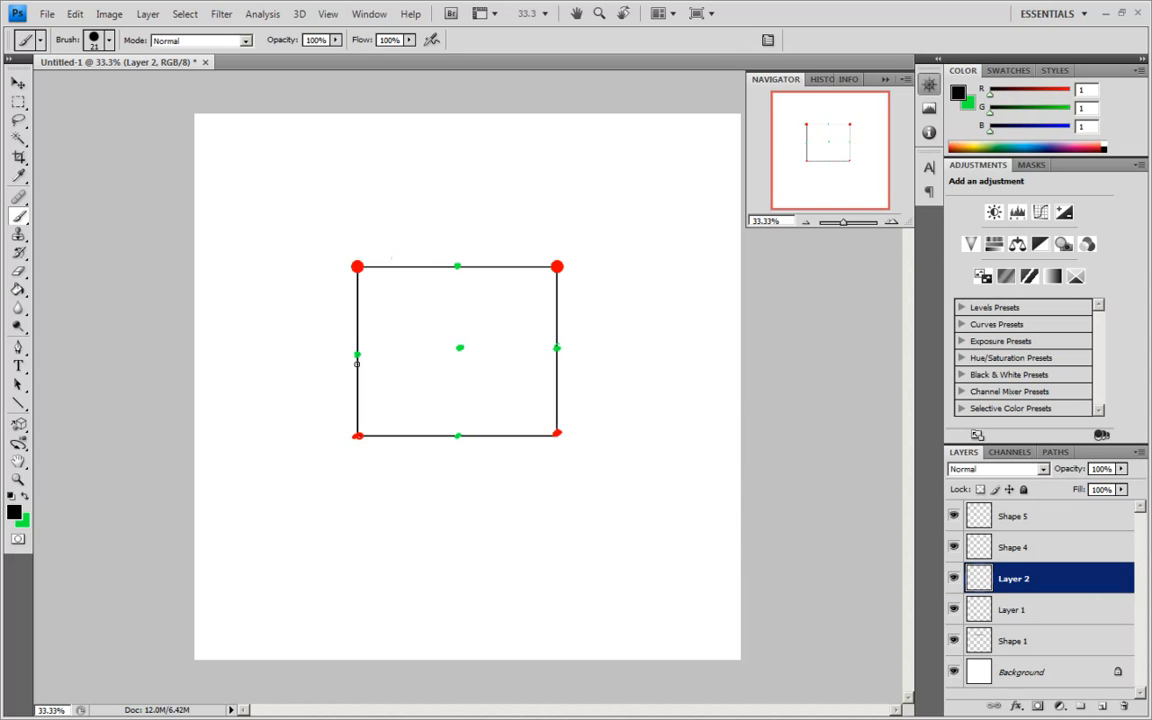
drag(358, 355, 460, 348)
mouse_move(457, 265)
mouse_down()
mouse_move(456, 349)
mouse_move(570, 343)
mouse_up()
drag(458, 350, 459, 437)
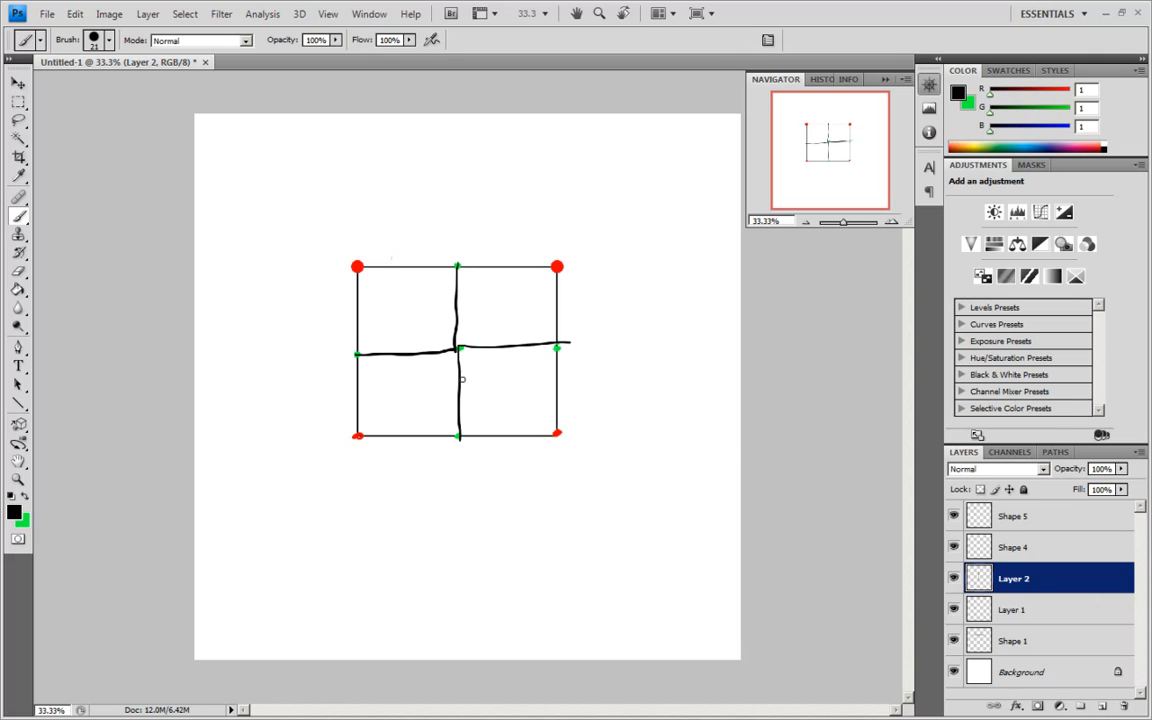
Step: Number the four quadrants of the divided rectangle 1 to 4 with black brush strokes
drag(404, 294, 404, 318)
drag(494, 299, 521, 320)
drag(396, 379, 397, 401)
mouse_move(494, 371)
mouse_down()
mouse_move(509, 391)
mouse_move(503, 407)
mouse_up()
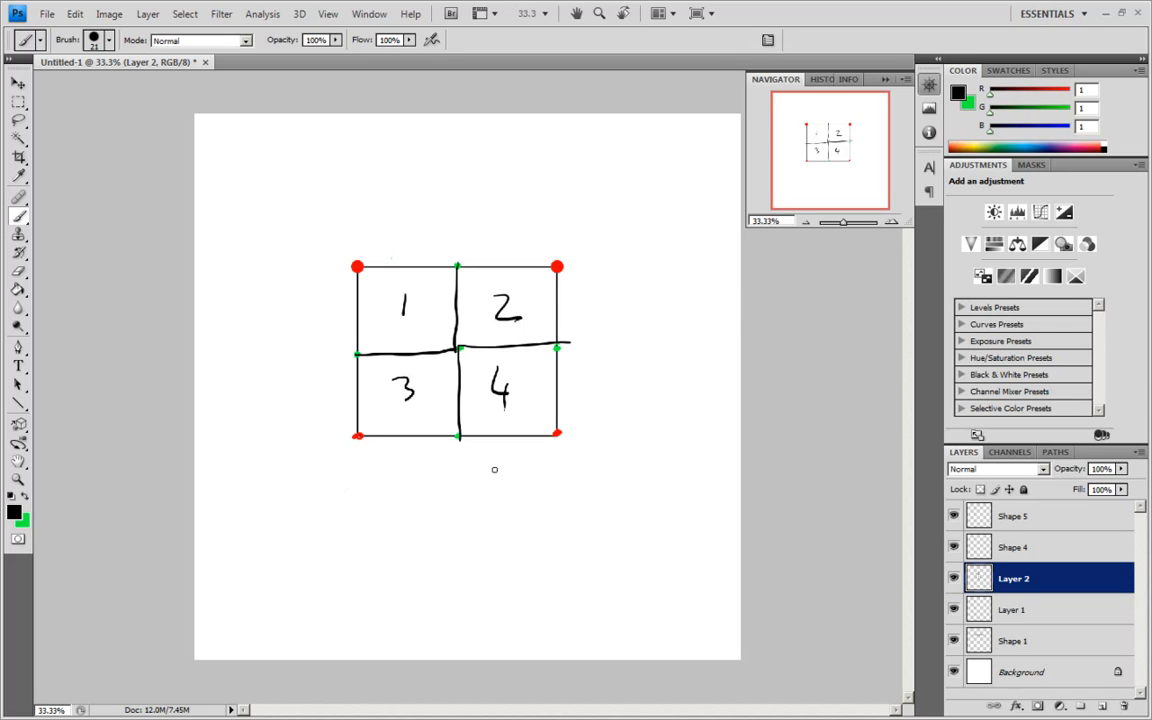
Step: Paint a black triangle outline below the divided rectangle with three brush strokes
drag(520, 463, 388, 572)
drag(522, 462, 524, 597)
drag(380, 570, 545, 592)
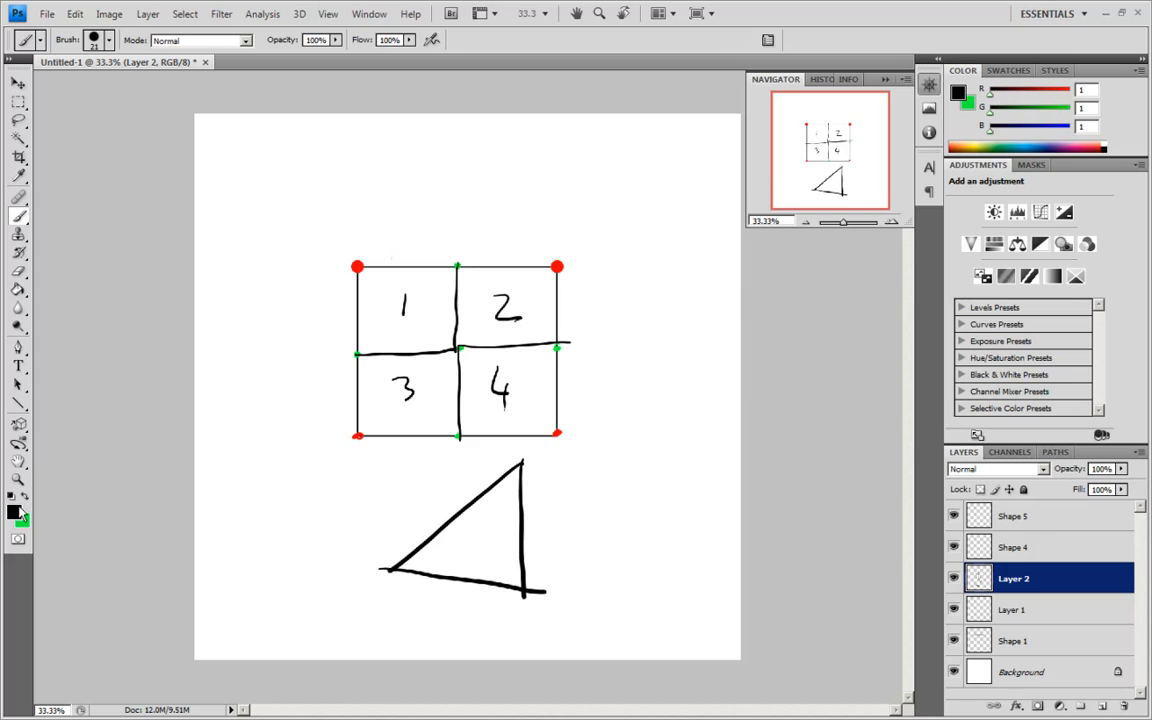
Step: Set the foreground colour to red and paint dots at the triangle's corners, edge midpoints and centre, undoing stray strokes
click(17, 513)
drag(518, 245, 482, 270)
click(571, 203)
click(735, 192)
key(b)
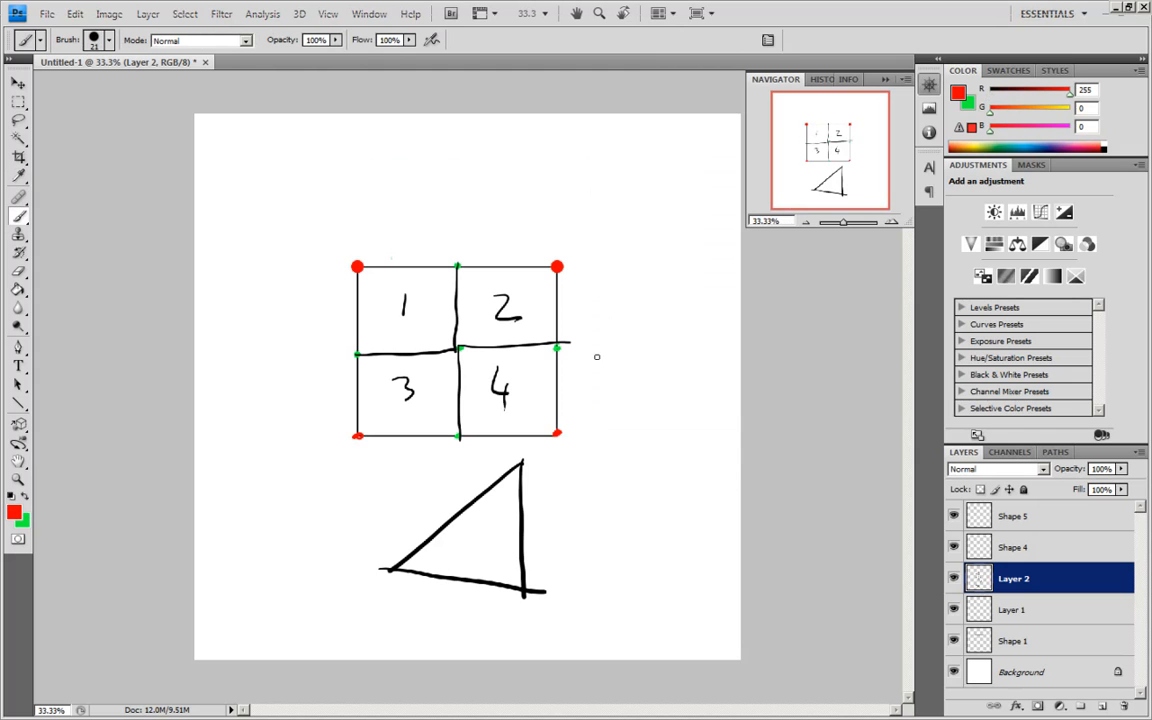
click(520, 463)
click(463, 578)
mouse_move(483, 215)
mouse_down()
mouse_move(380, 243)
mouse_move(505, 256)
mouse_move(430, 250)
mouse_up()
key(ctrl+z)
drag(560, 456, 597, 586)
key(ctrl+z)
Step: Set the foreground colour to black and connect the triangle's centre dot to its three edge midpoints
key(x)
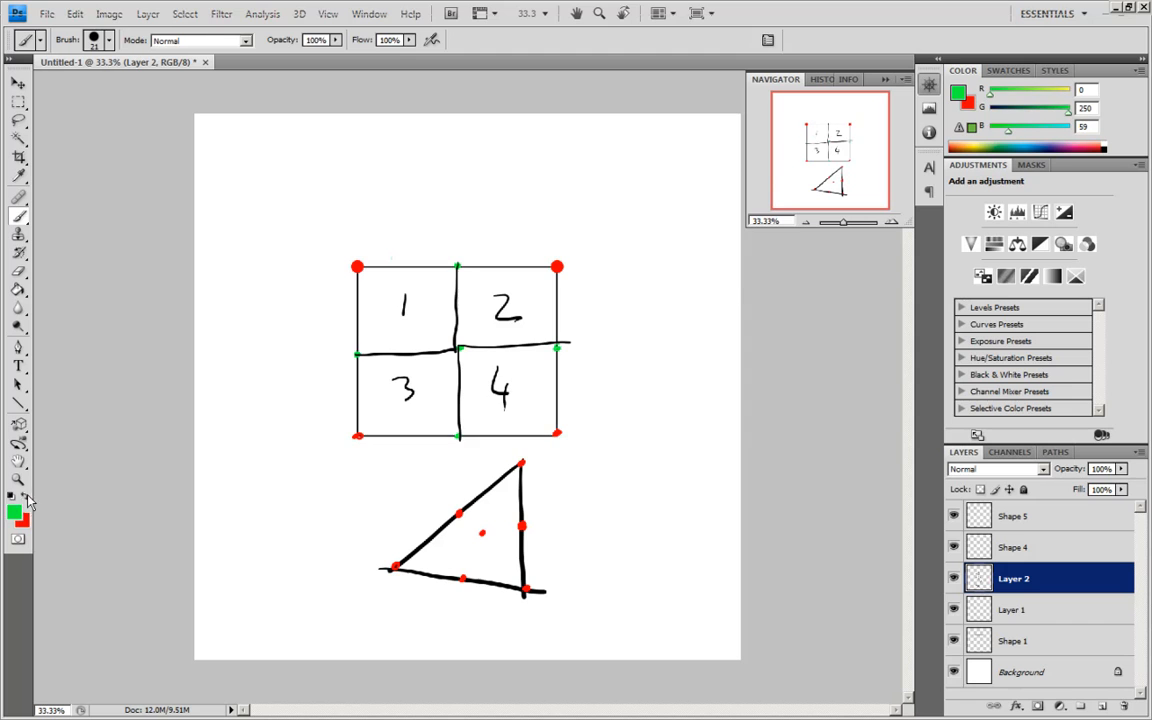
click(13, 512)
drag(473, 294, 367, 406)
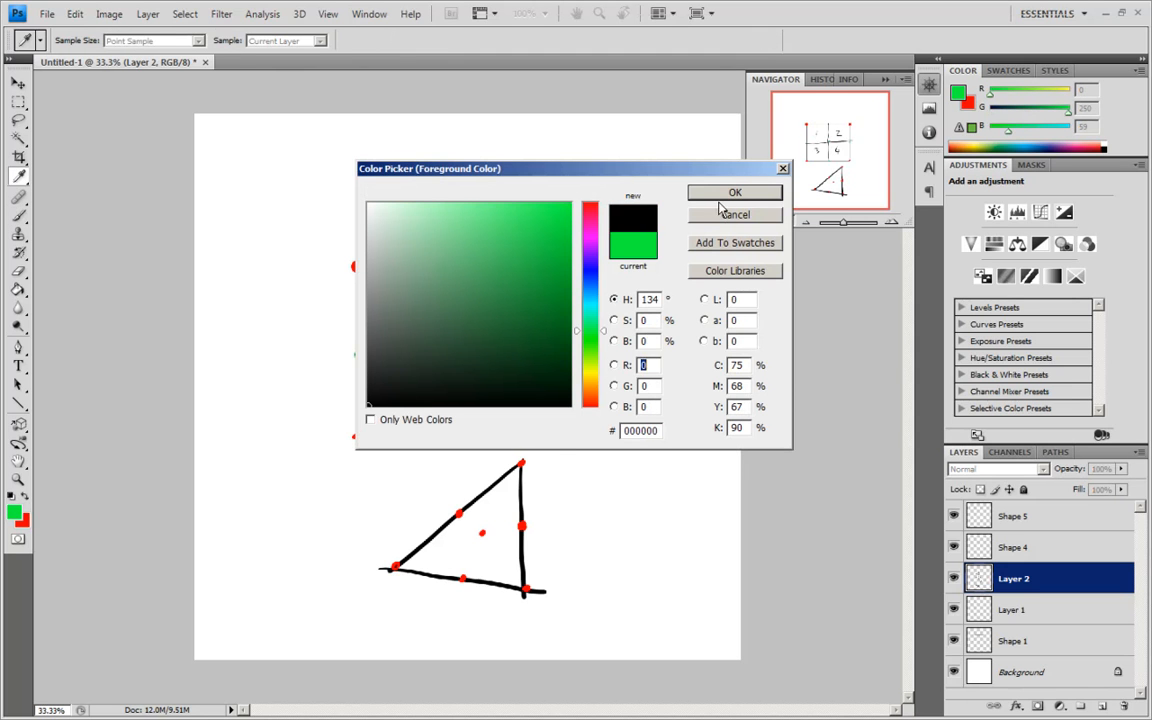
click(718, 196)
mouse_move(458, 513)
mouse_down()
mouse_move(482, 533)
mouse_move(463, 578)
mouse_up()
drag(483, 532, 521, 525)
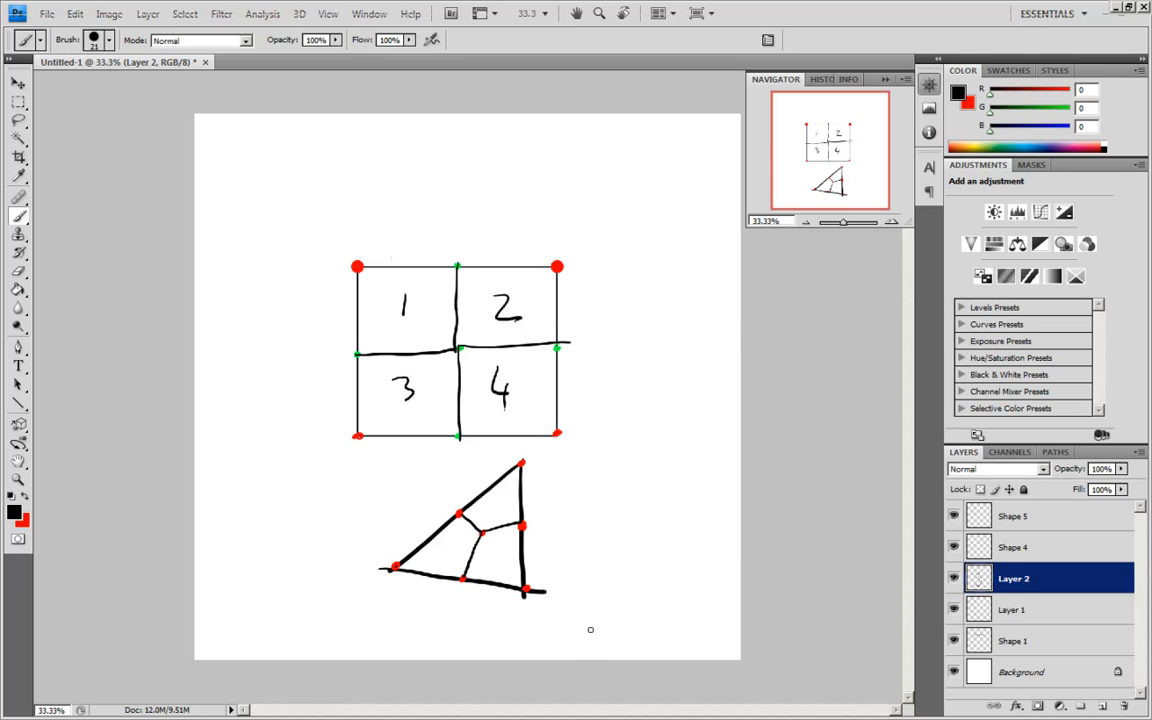
Step: Set the foreground colour to bright green and trace the outlines of the sub-polygons inside the triangle
click(24, 496)
click(13, 511)
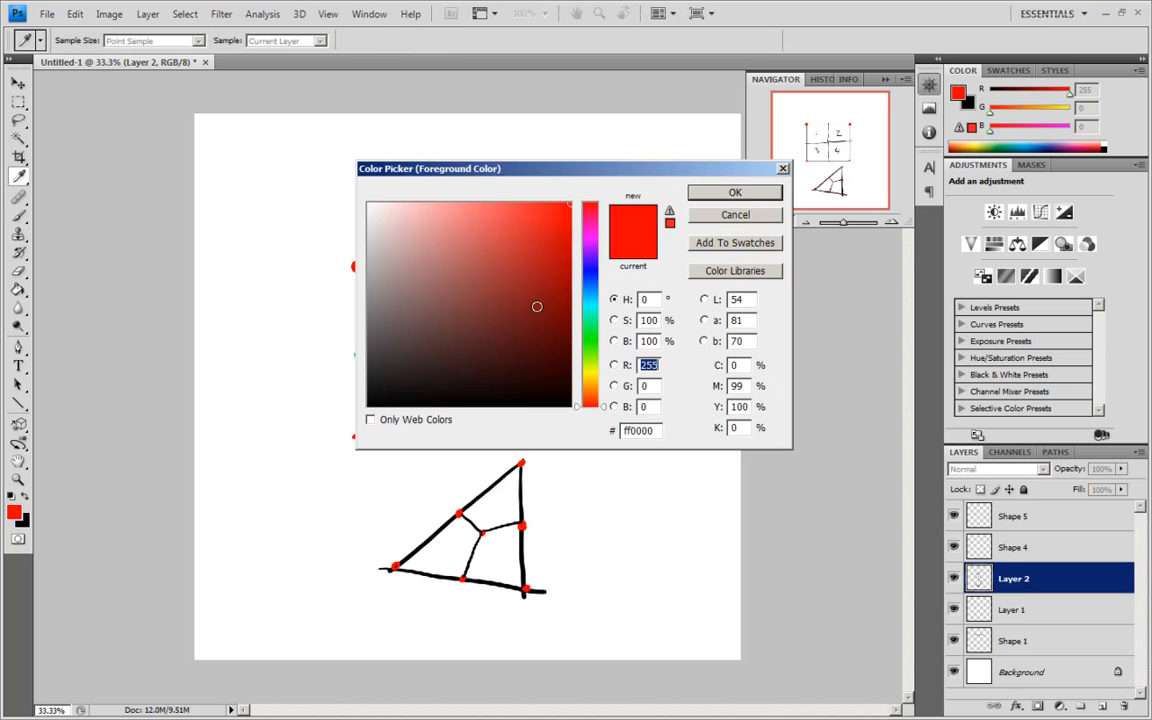
click(591, 333)
click(751, 189)
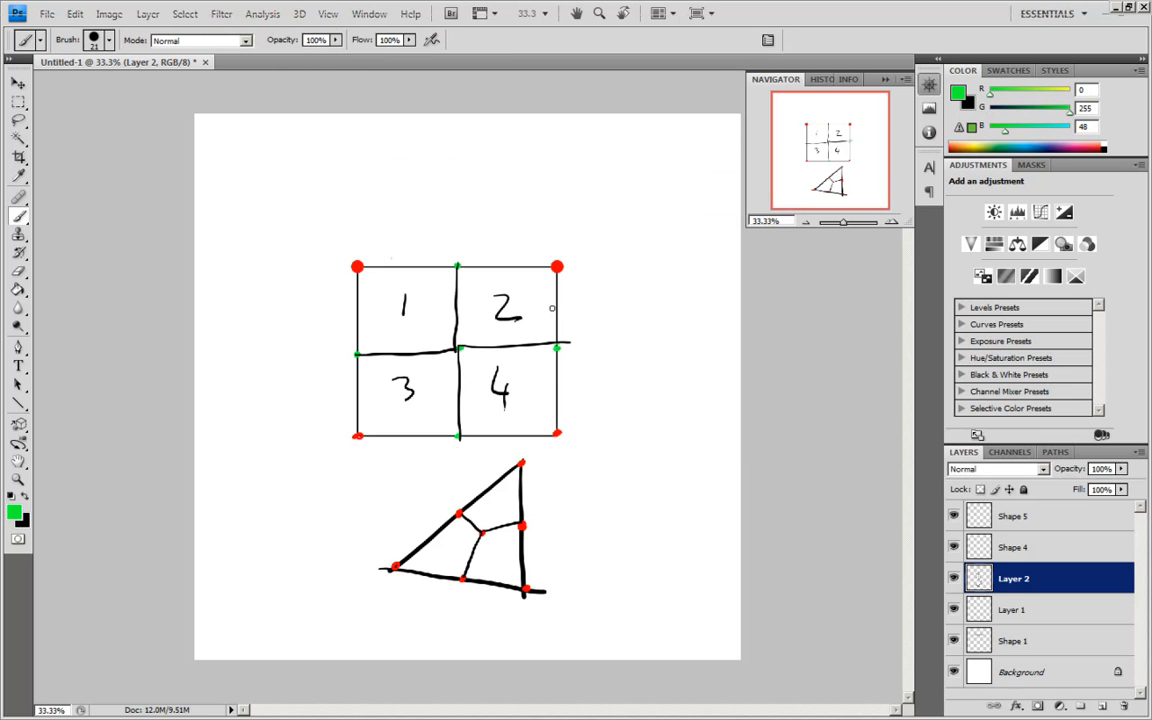
mouse_move(521, 463)
mouse_down()
mouse_move(463, 513)
mouse_move(483, 534)
mouse_move(522, 522)
mouse_move(490, 578)
mouse_move(522, 587)
mouse_move(526, 528)
mouse_move(396, 567)
mouse_up()
drag(396, 567, 463, 578)
drag(460, 515, 481, 541)
drag(481, 536, 459, 591)
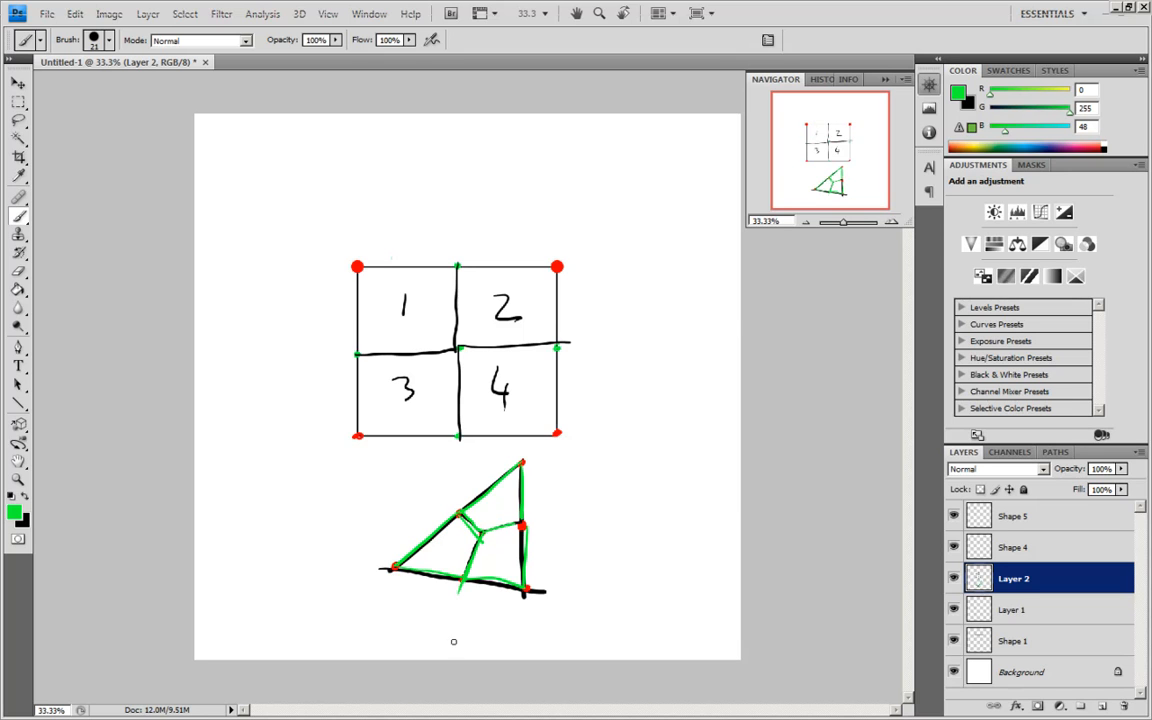
Step: Circle the numbered rectangle in green and write 1000 beside it
mouse_move(520, 207)
mouse_down()
mouse_move(342, 429)
mouse_move(508, 230)
mouse_up()
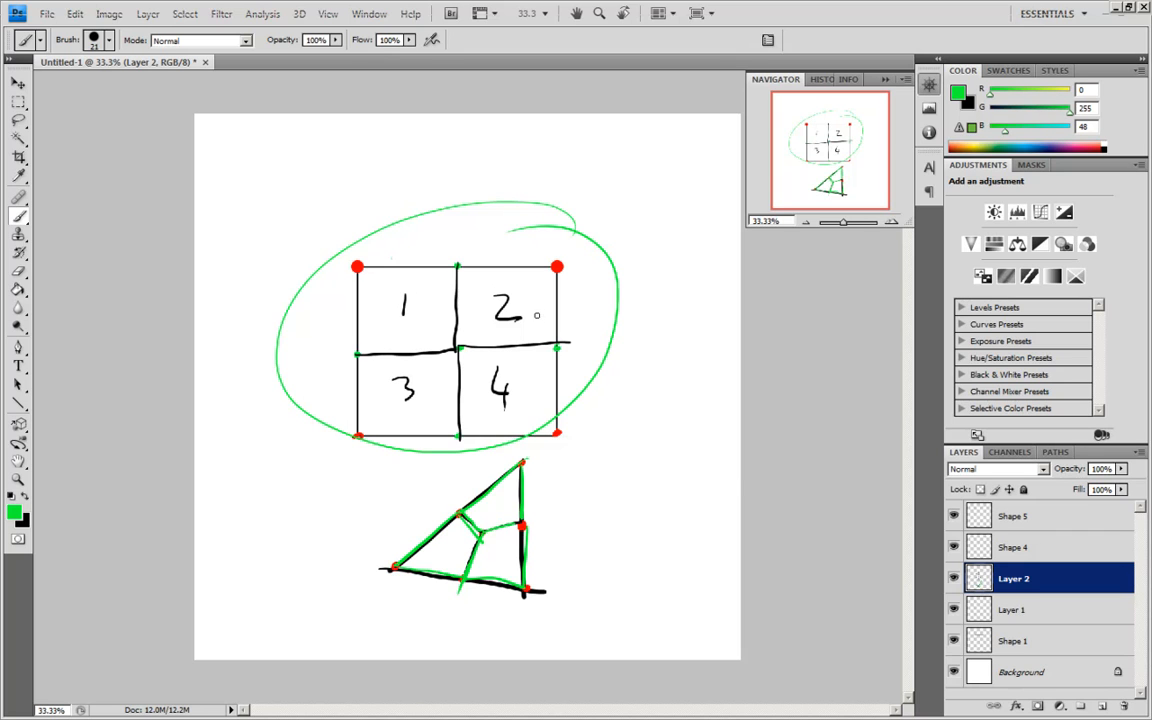
mouse_move(612, 413)
mouse_down()
mouse_move(608, 441)
mouse_move(632, 414)
mouse_up()
mouse_move(662, 407)
mouse_down()
mouse_move(654, 420)
mouse_move(663, 407)
mouse_up()
drag(687, 403, 686, 405)
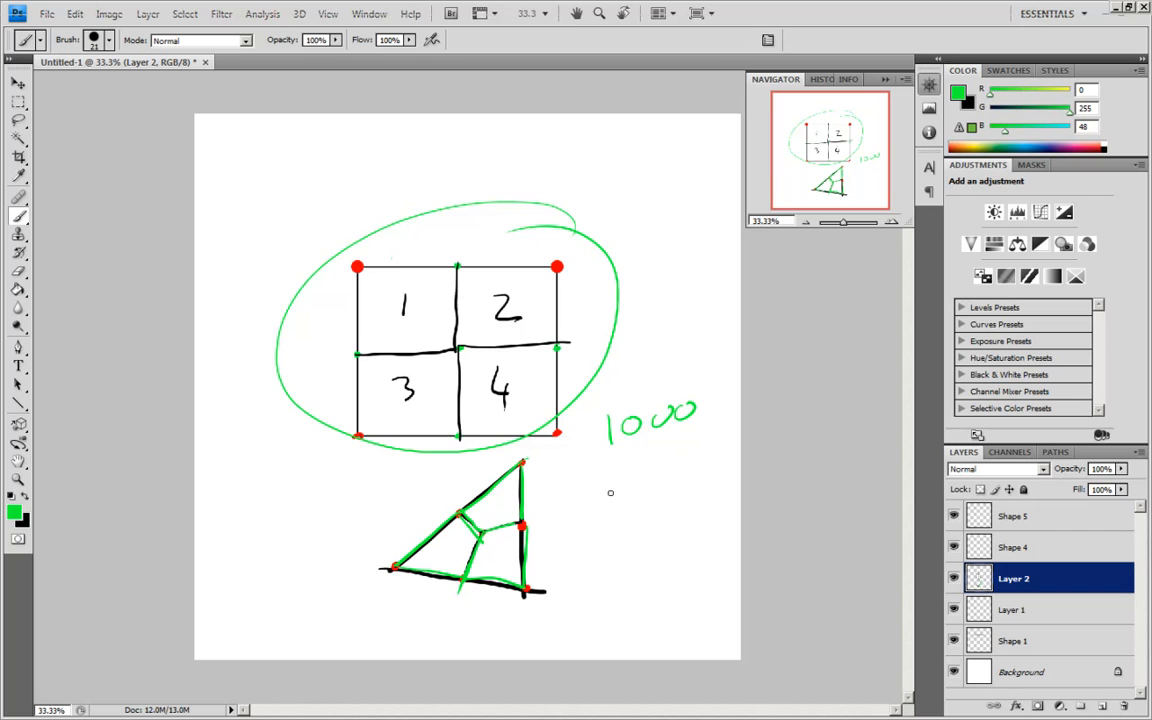
Step: Write 4000 and 16000 in green beneath 1000, and circle each of the two numbers
drag(617, 485, 625, 519)
drag(648, 490, 677, 483)
mouse_move(705, 470)
mouse_down()
mouse_move(590, 480)
mouse_move(740, 442)
mouse_up()
mouse_move(590, 564)
mouse_down()
mouse_move(592, 586)
mouse_move(636, 557)
mouse_up()
drag(660, 550, 681, 546)
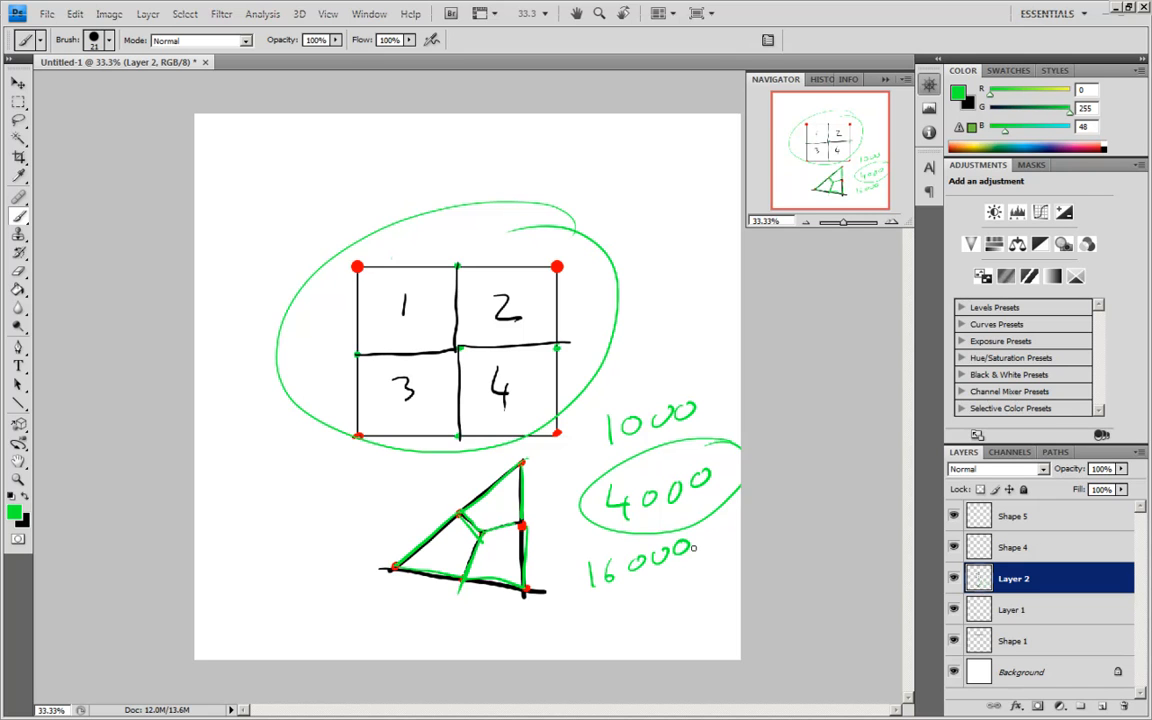
drag(596, 546, 688, 526)
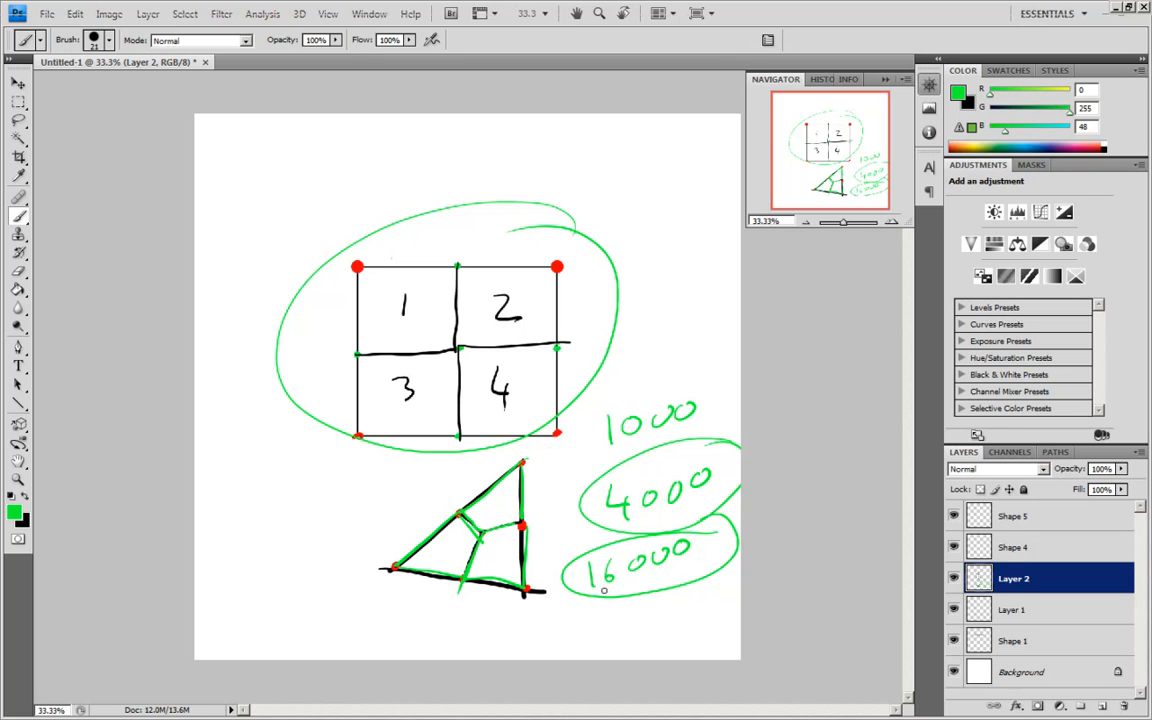
Step: Write 64000 in green below the circled 16000
mouse_move(602, 617)
mouse_down()
mouse_move(590, 630)
mouse_move(631, 629)
mouse_up()
mouse_move(627, 617)
mouse_down()
mouse_move(632, 639)
mouse_move(653, 612)
mouse_move(697, 599)
mouse_up()
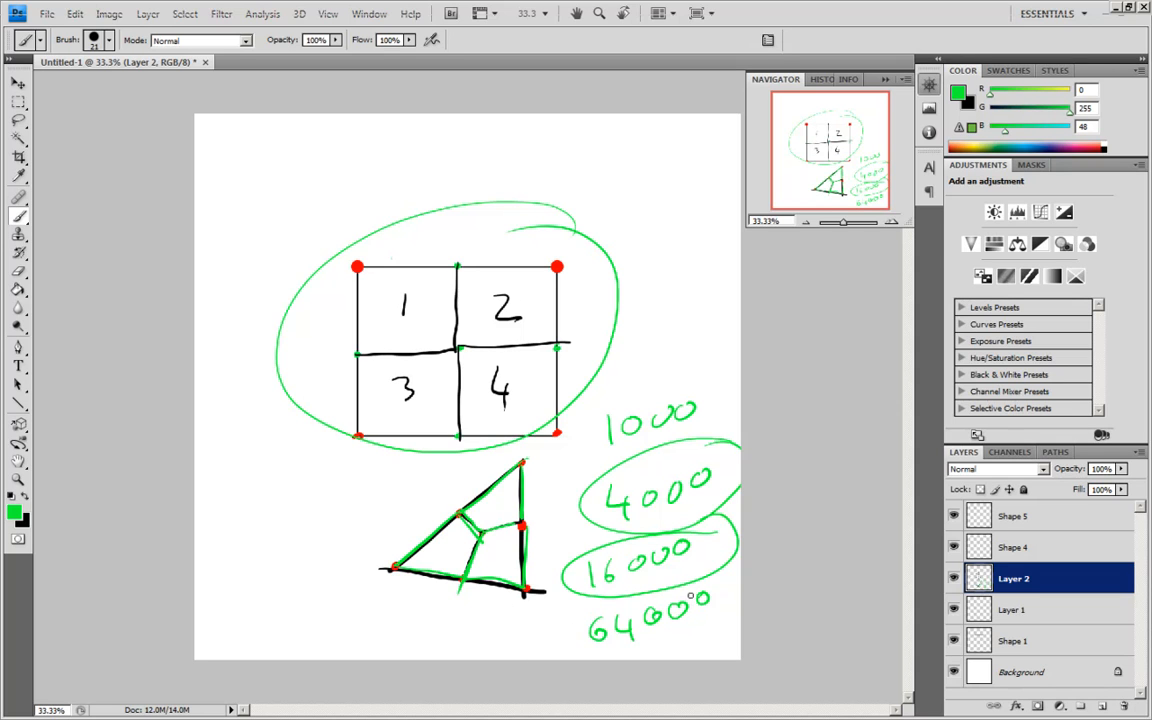
drag(678, 587, 700, 587)
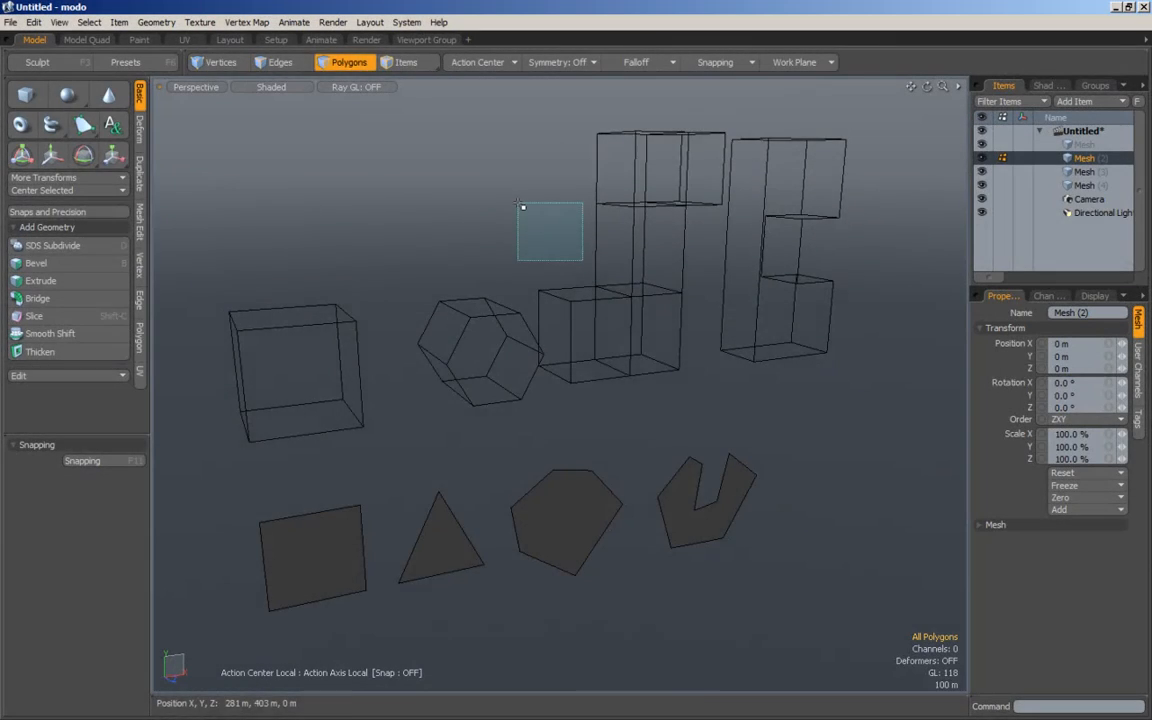
Step: Switch to modo, apply SDS Subdivide to the flat square polygon, and clear the selection
mouse_move(472, 230)
alt+mouse_down()
mouse_move(484, 210)
mouse_move(472, 216)
alt+mouse_up()
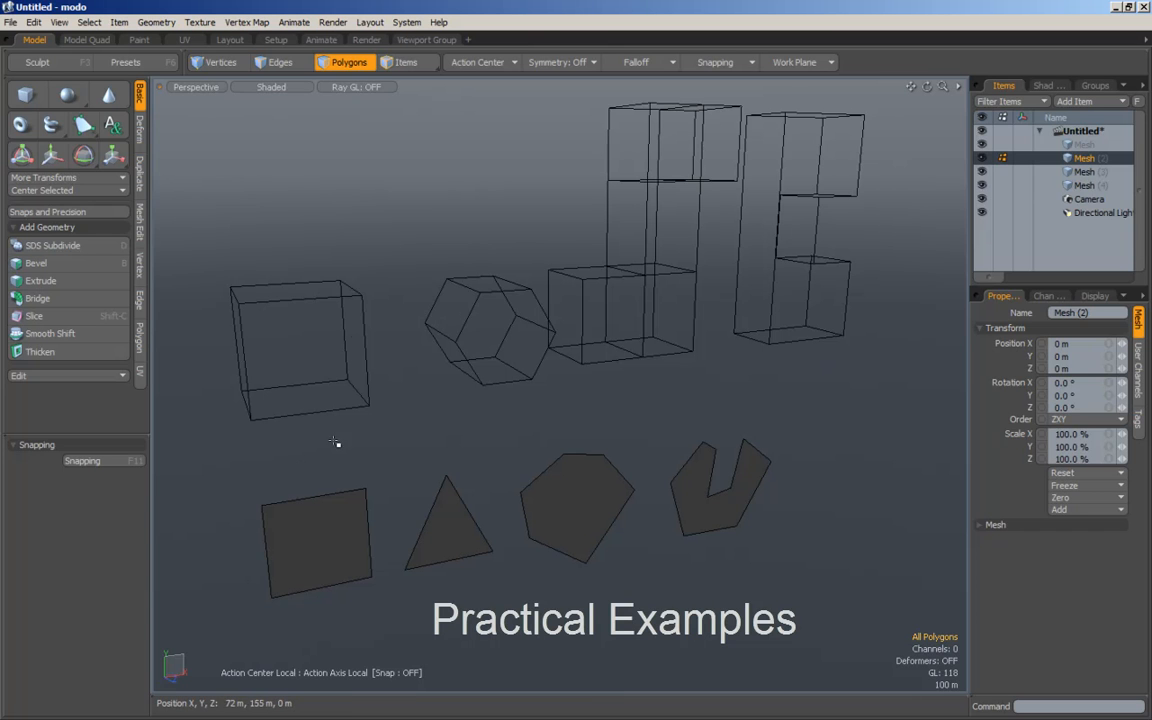
click(219, 61)
alt+drag(385, 440, 406, 404)
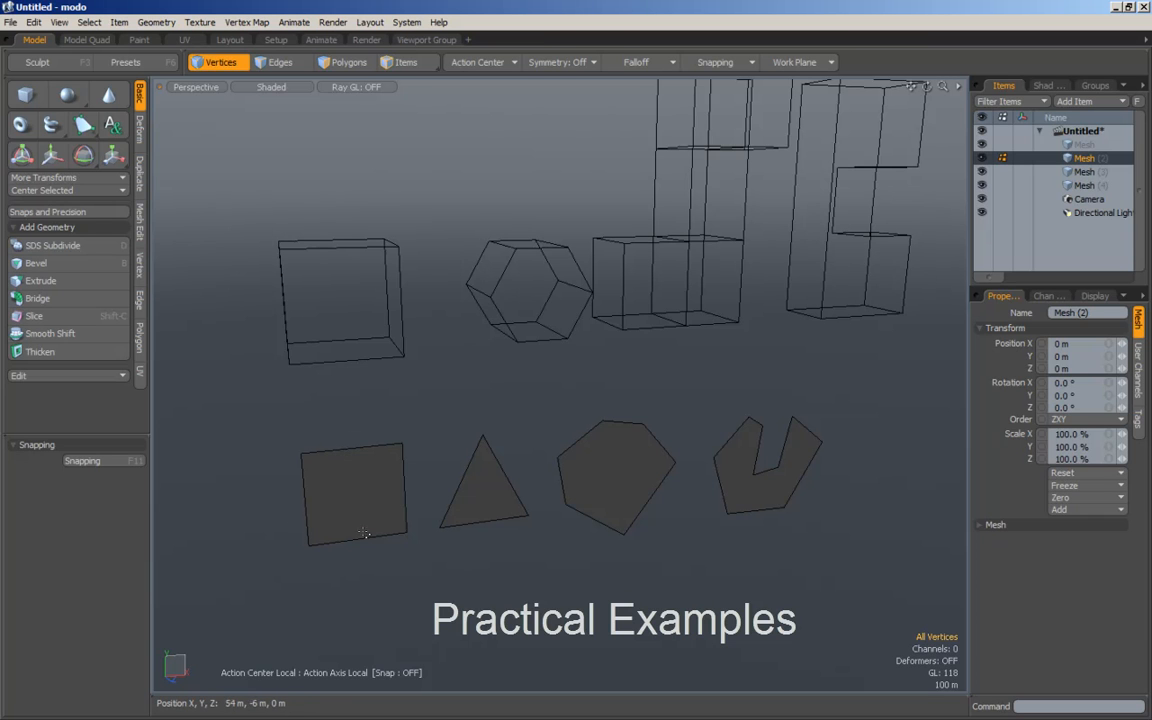
alt+drag(396, 437, 366, 421)
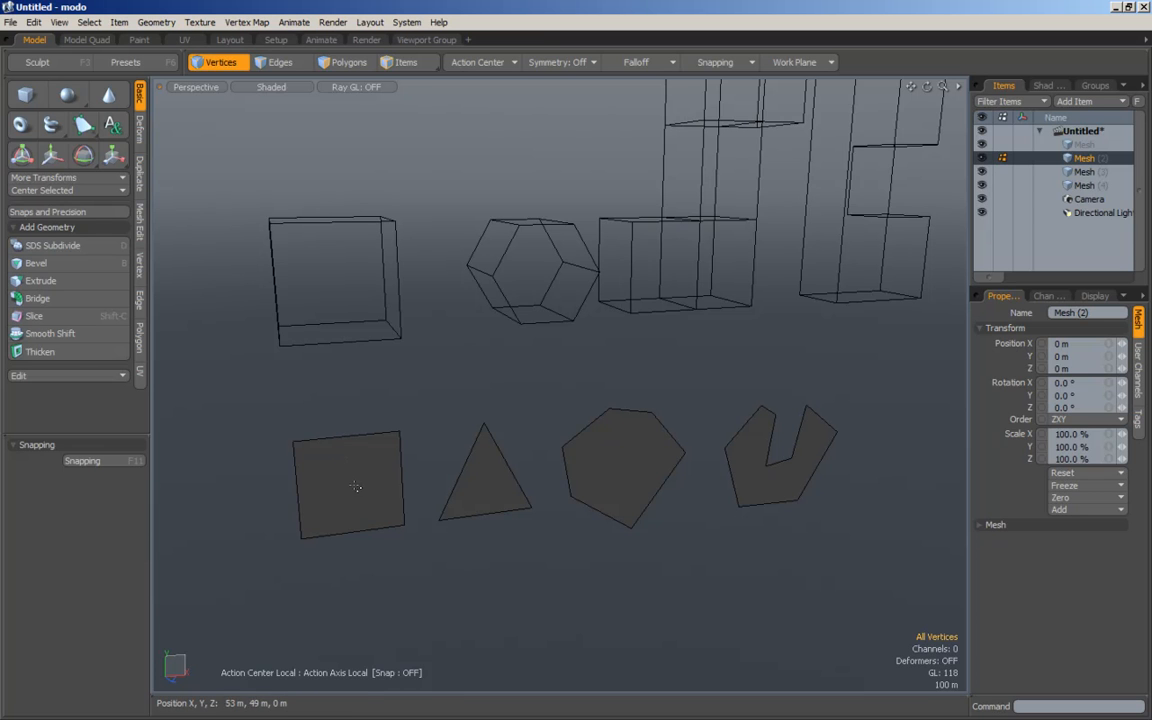
alt+drag(442, 447, 375, 330)
click(346, 66)
alt+drag(397, 450, 458, 441)
click(408, 434)
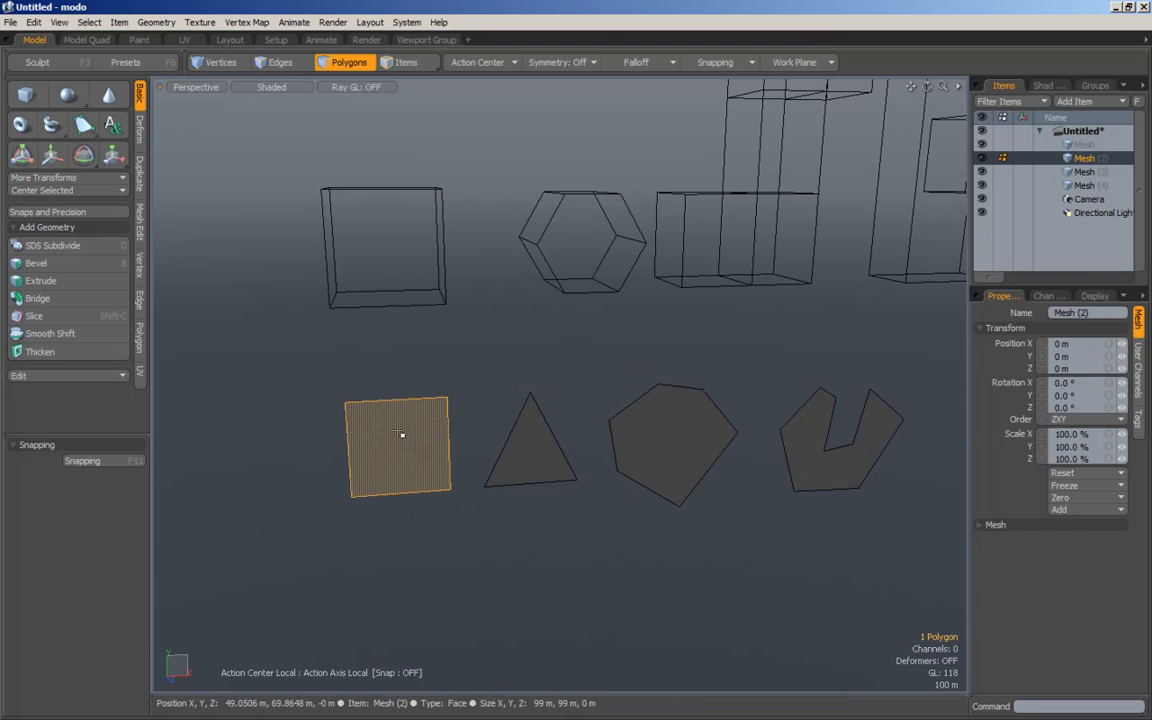
click(139, 222)
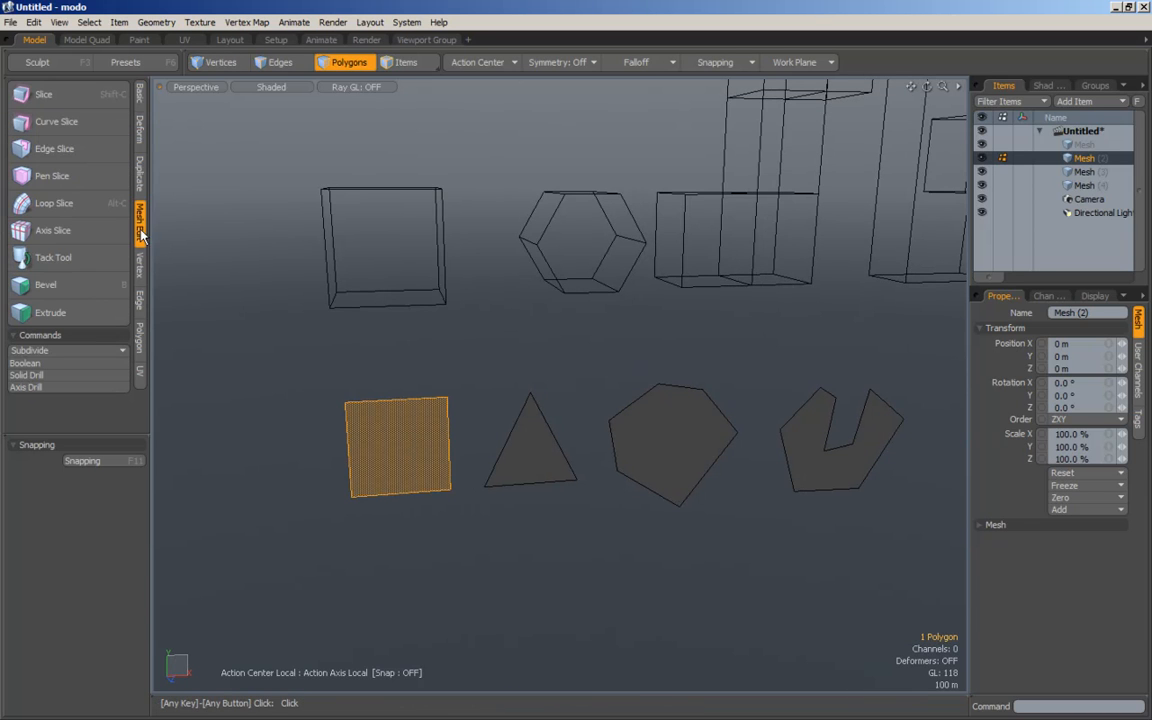
click(30, 352)
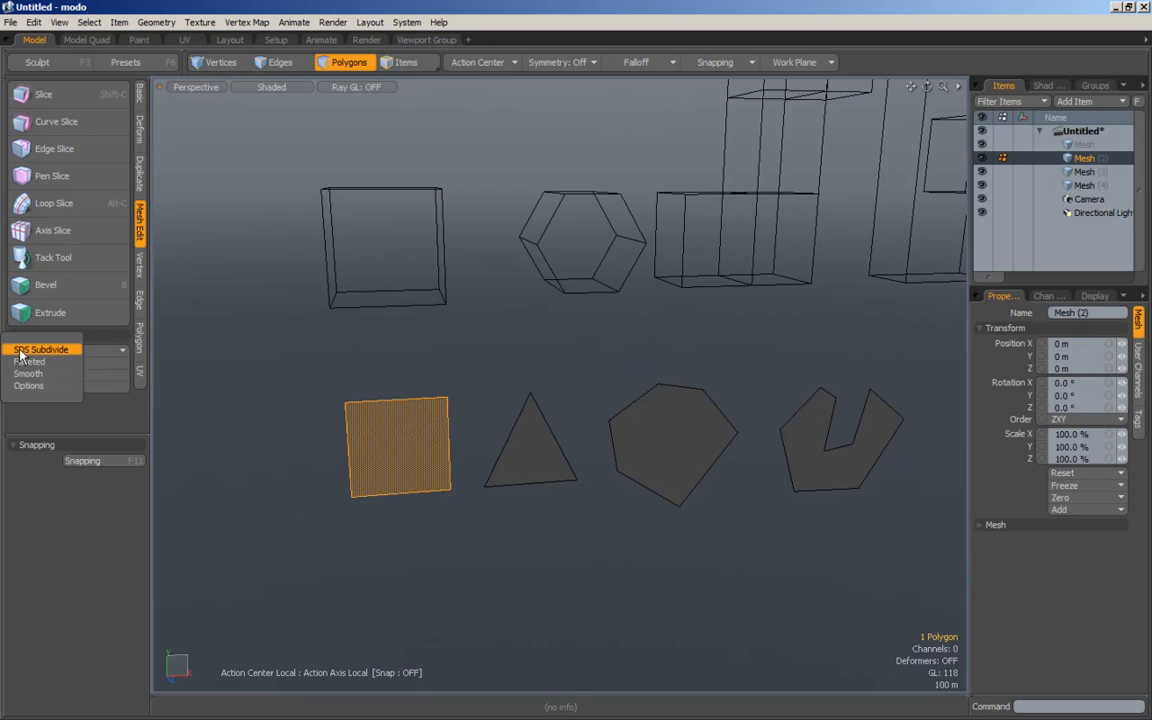
click(42, 352)
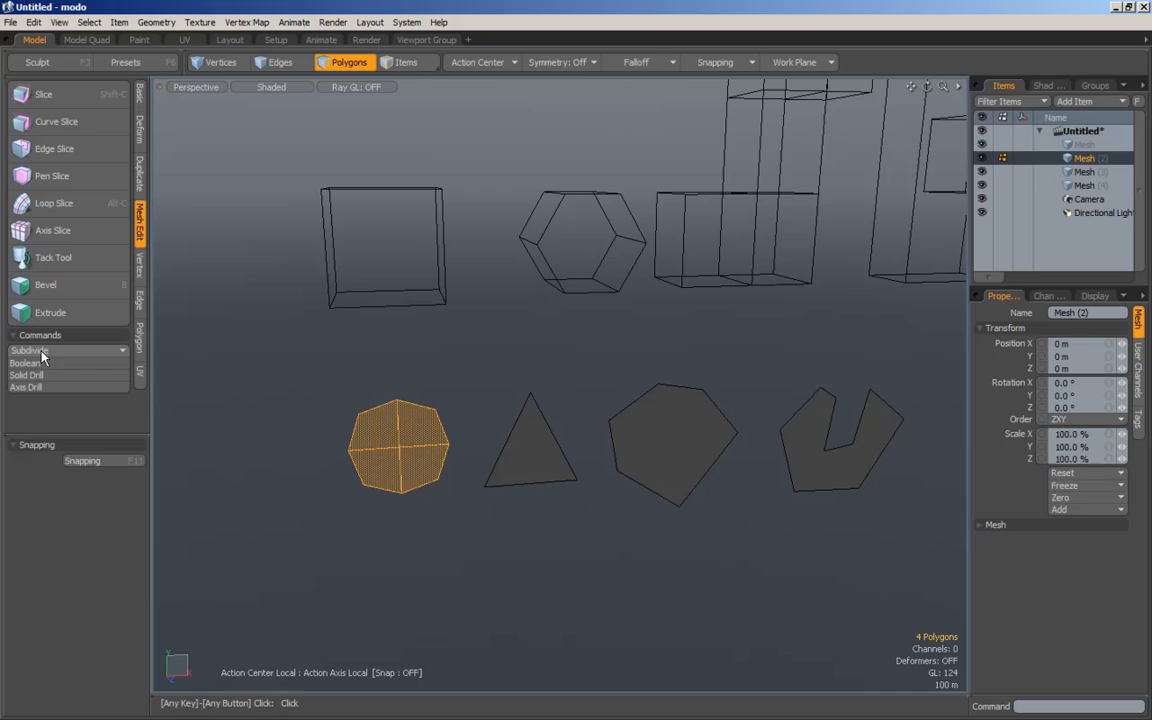
click(380, 319)
Step: Select the outer vertices of the subdivided square to examine how its corners changed, and clear the selection
click(222, 63)
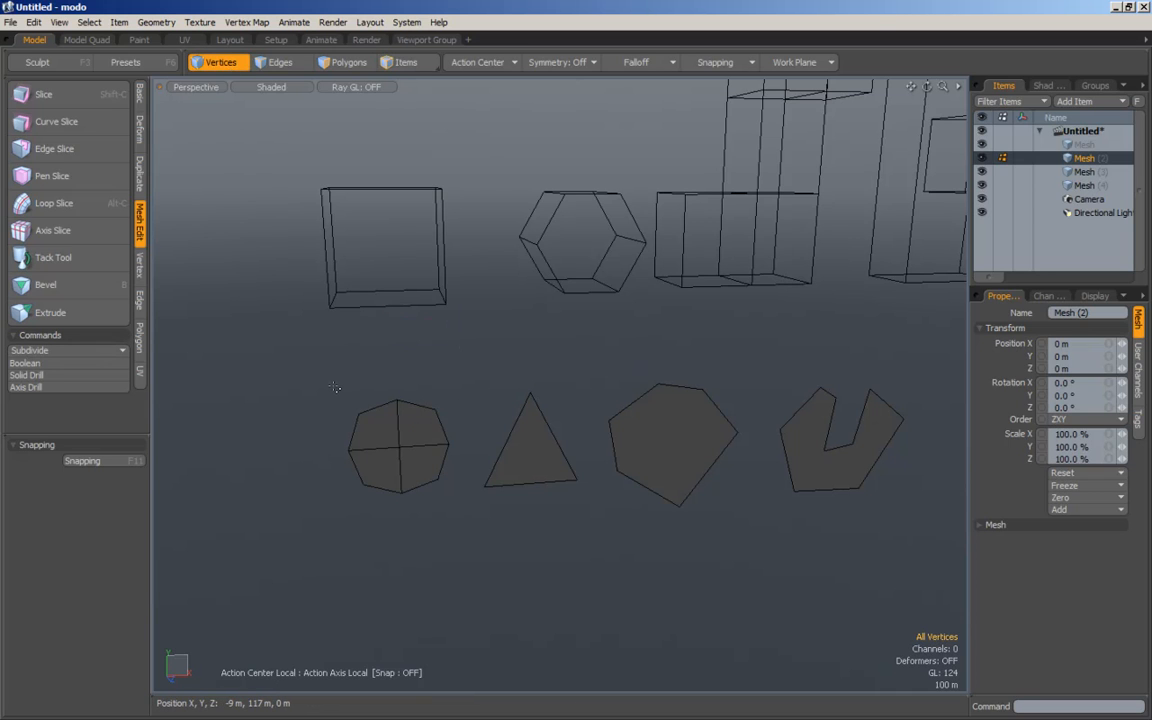
click(356, 412)
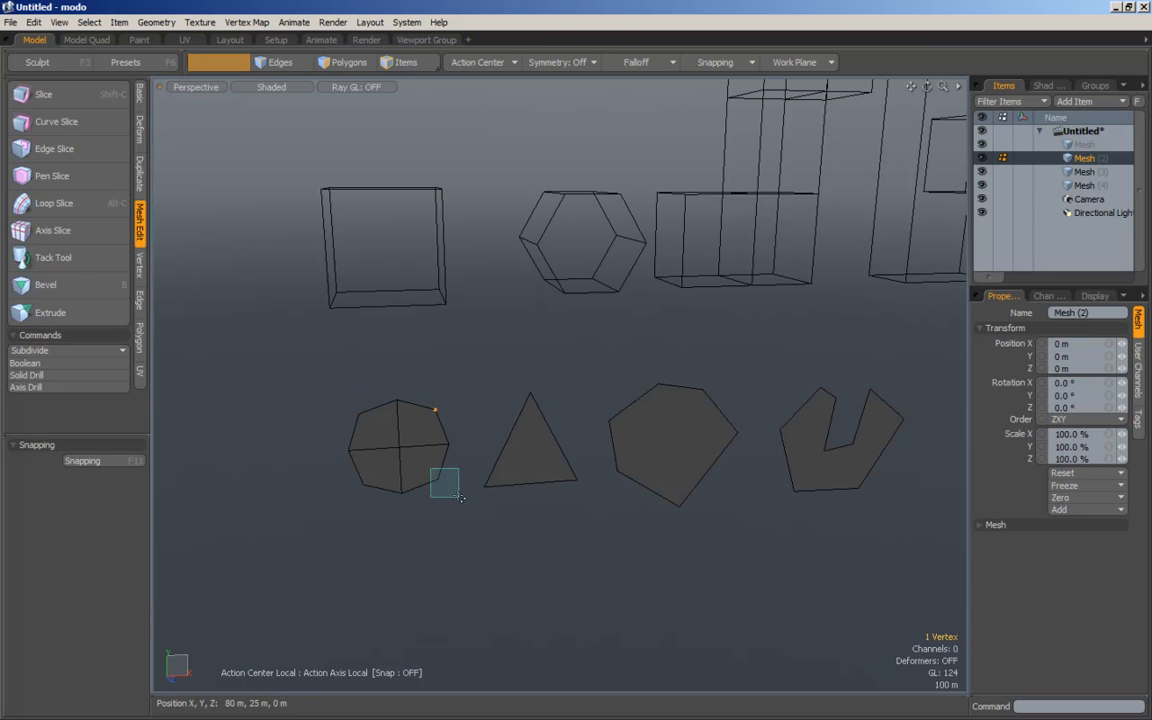
click(358, 479)
alt+drag(354, 397, 411, 406)
click(407, 346)
Step: Apply SDS Subdivide to the flat triangle polygon and clear the selection
alt+drag(319, 189, 435, 445)
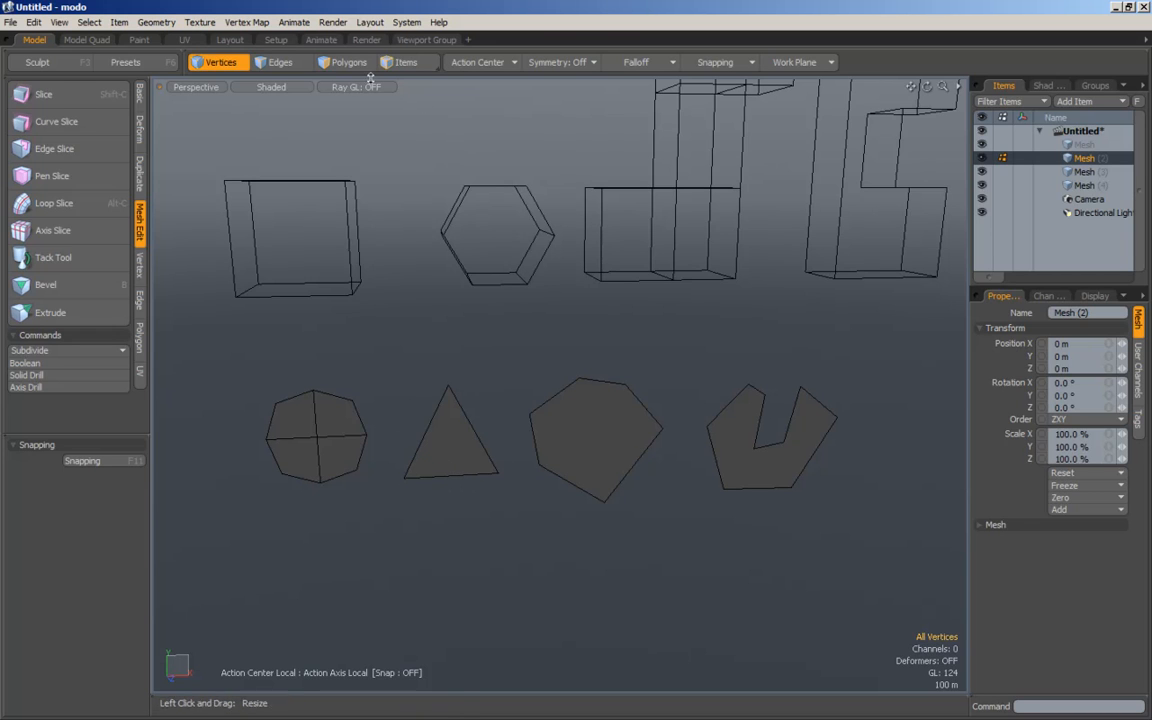
click(345, 62)
click(459, 426)
click(45, 350)
click(46, 347)
click(543, 341)
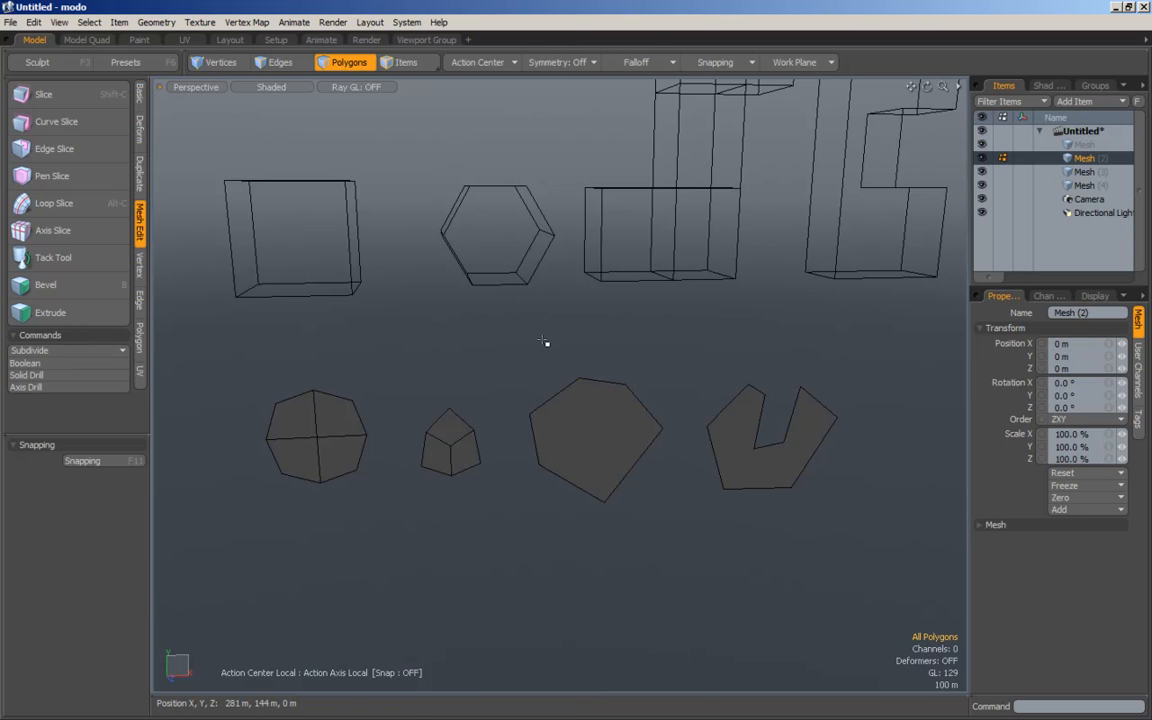
Step: Select the individual faces of the subdivided square and triangle to compare how each was split, and clear the selection
alt+drag(567, 341, 505, 383)
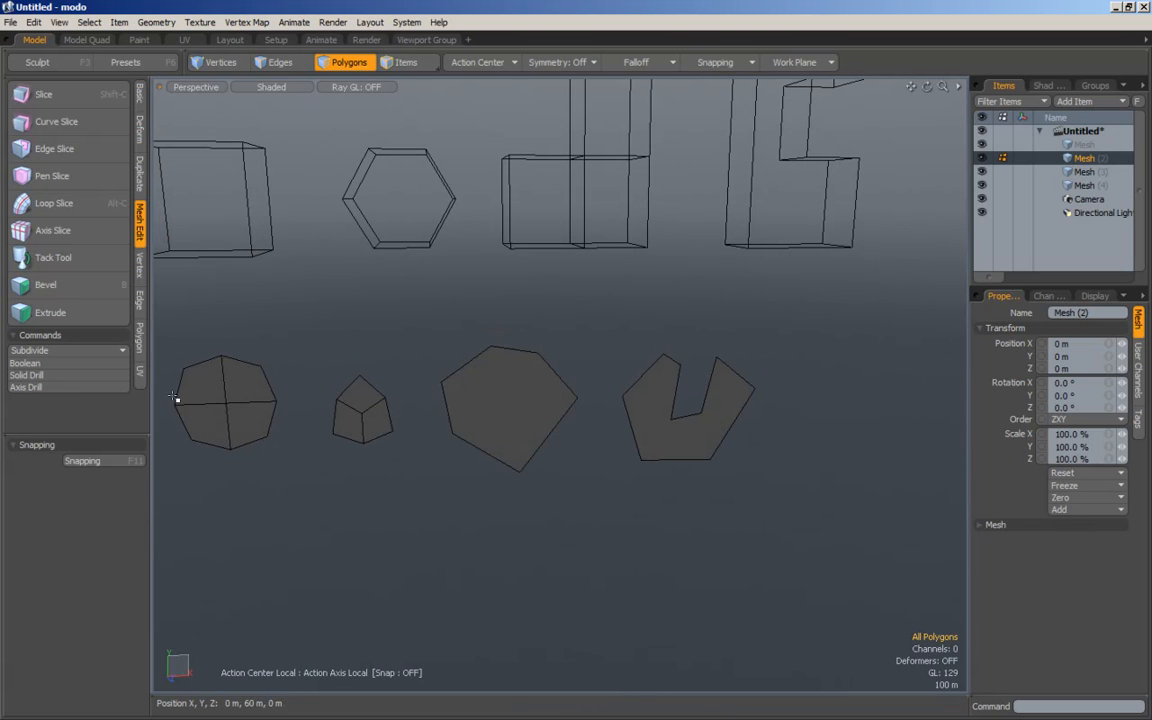
drag(200, 401, 395, 425)
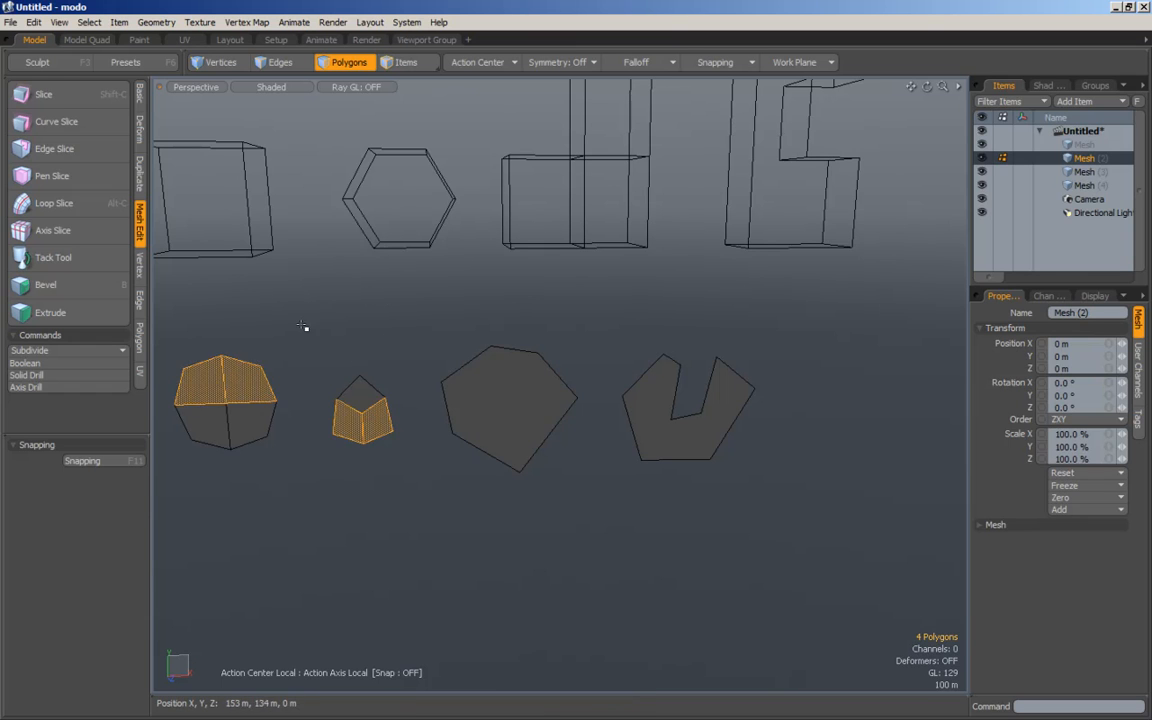
click(408, 298)
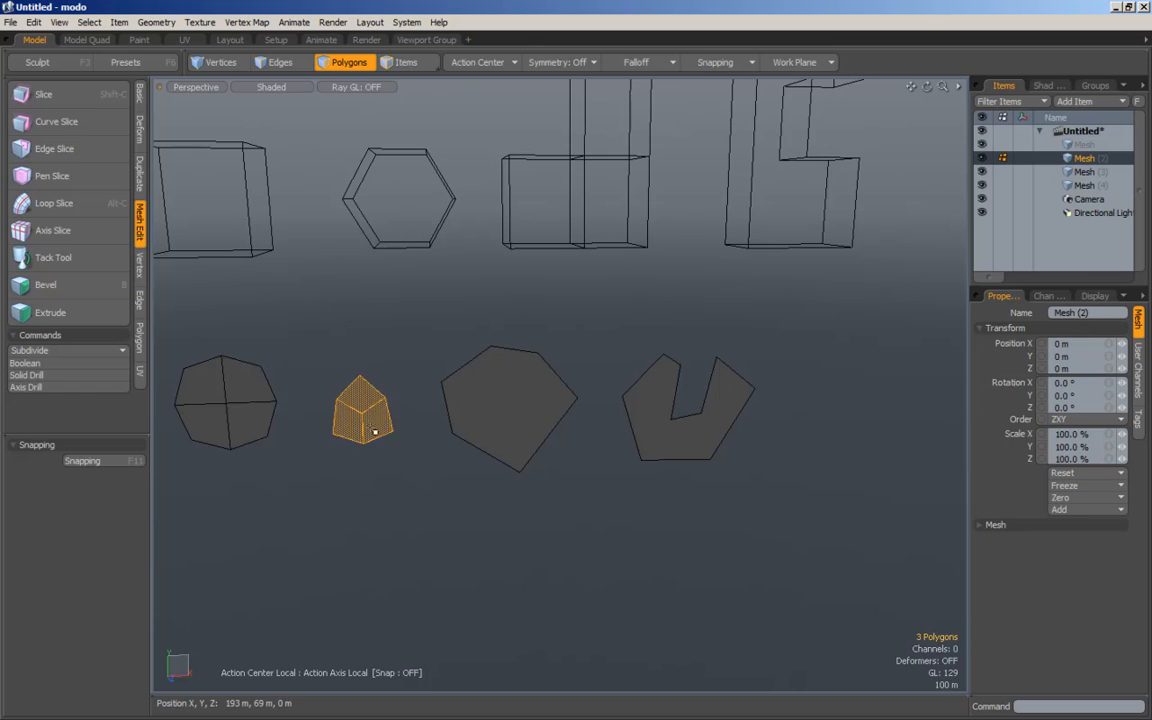
click(250, 397)
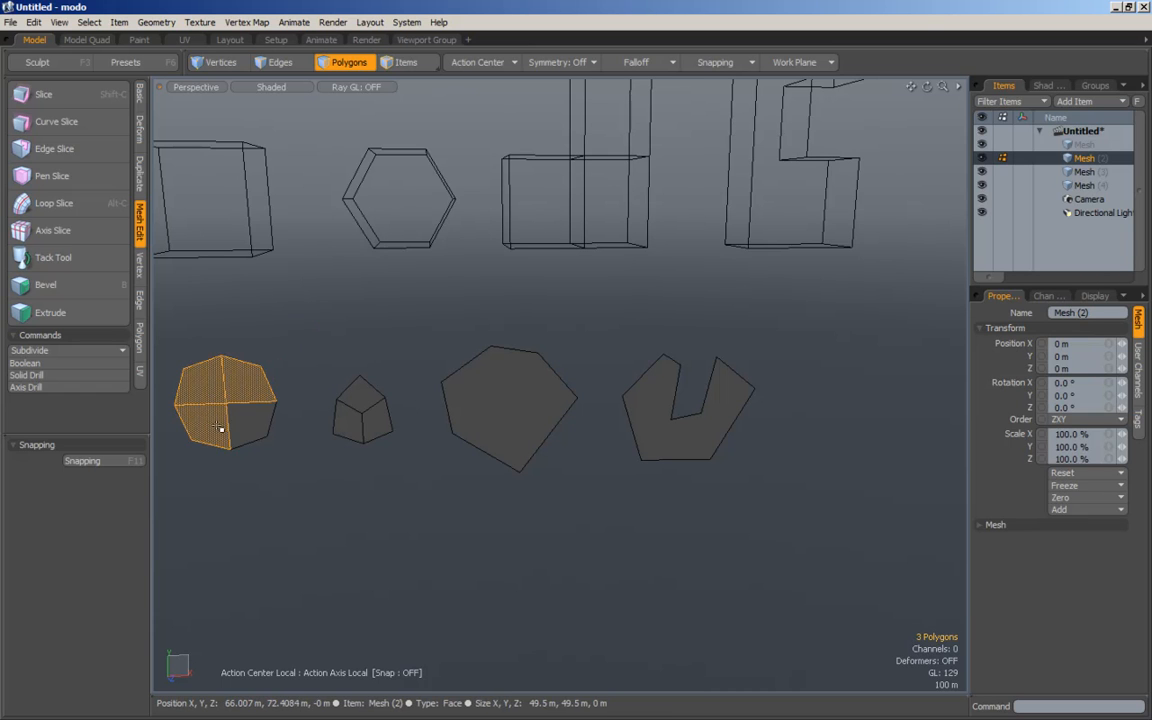
click(305, 308)
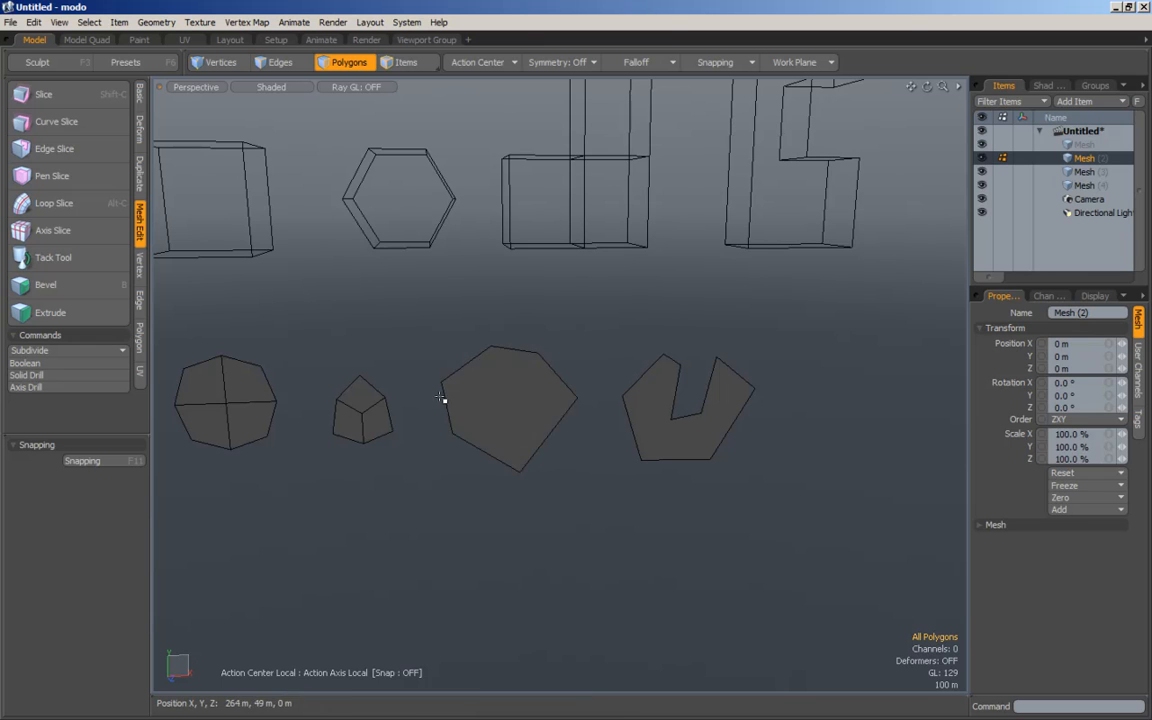
Step: Apply SDS Subdivide to the irregular six-sided polygon and clear the selection
key(1)
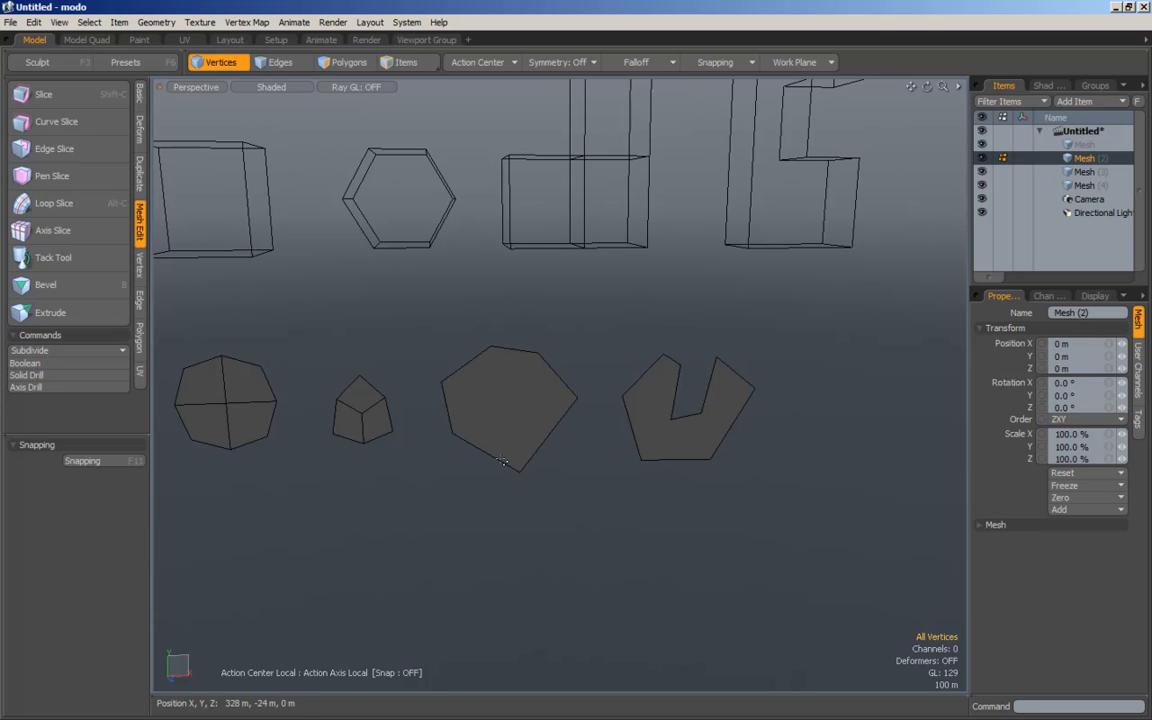
click(342, 63)
click(517, 375)
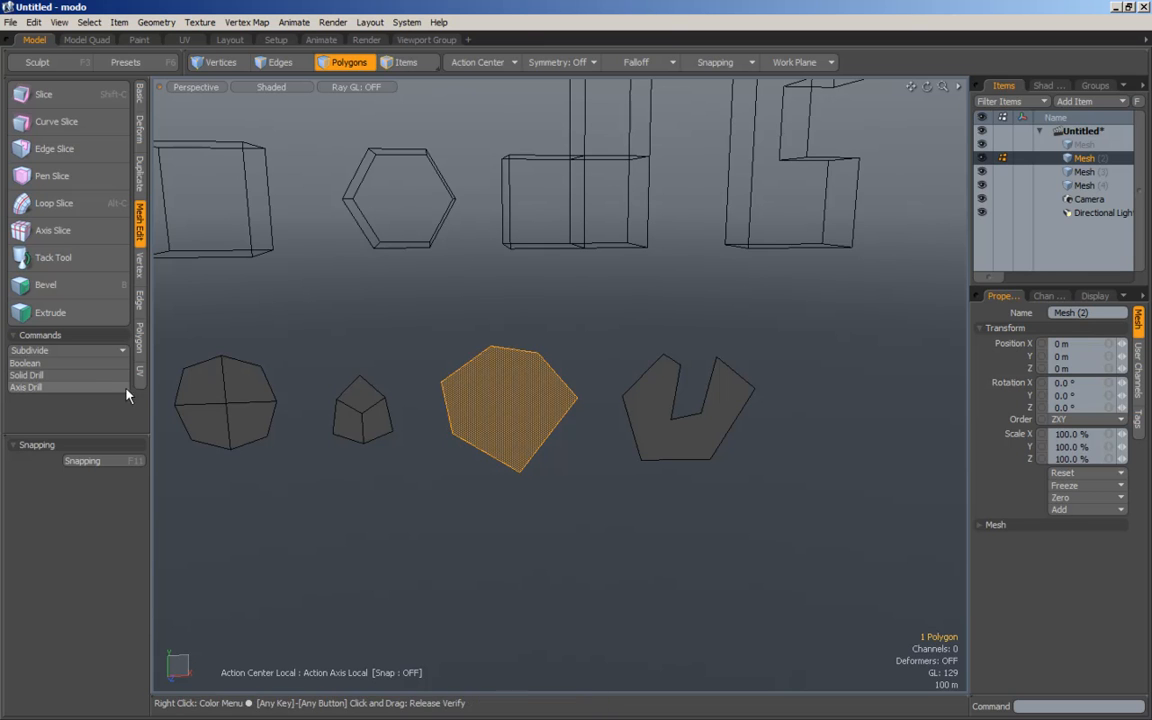
click(82, 350)
click(80, 347)
click(591, 321)
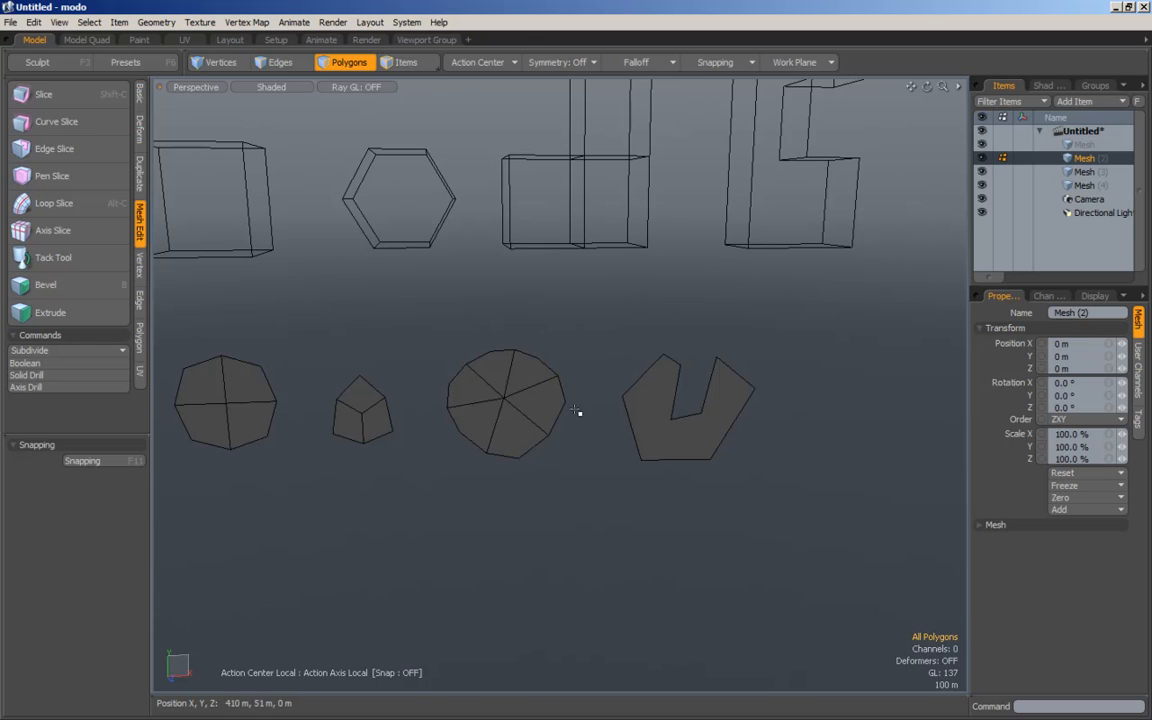
Step: Select the vertex at the centre of the subdivided six-sided polygon to examine the edges meeting there
click(221, 62)
click(485, 380)
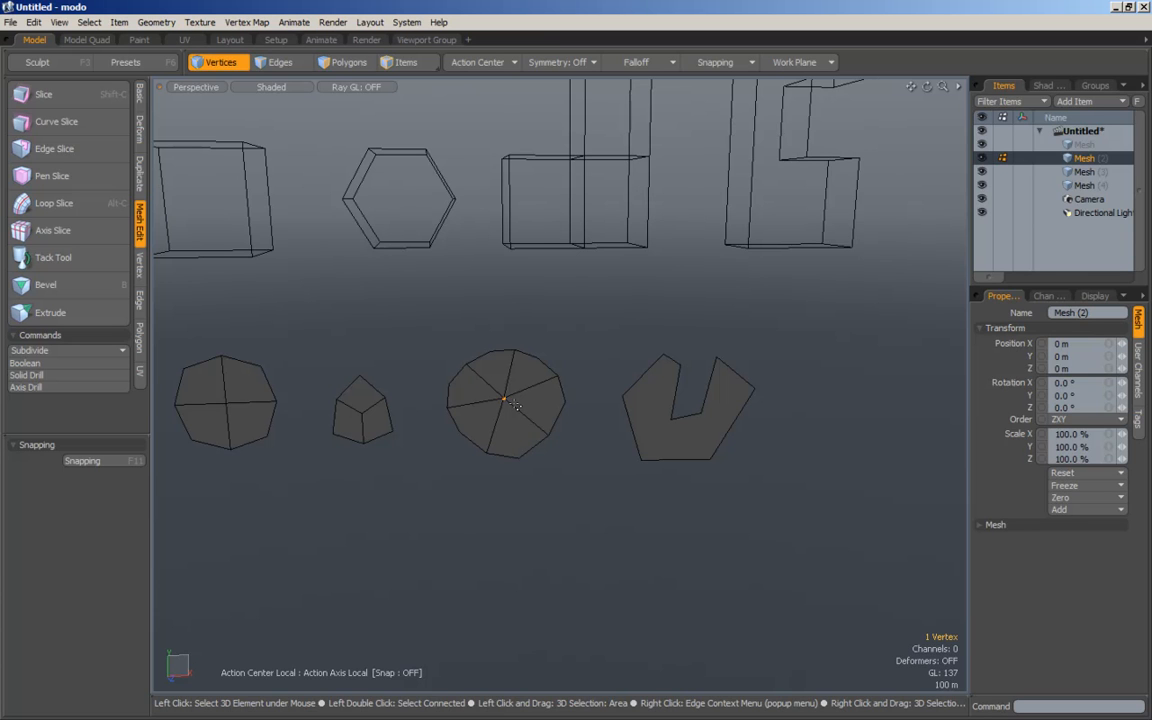
Step: Apply SDS Subdivide to the flat polygon with the deep notch and clear the selection
click(611, 360)
alt+drag(611, 360, 552, 335)
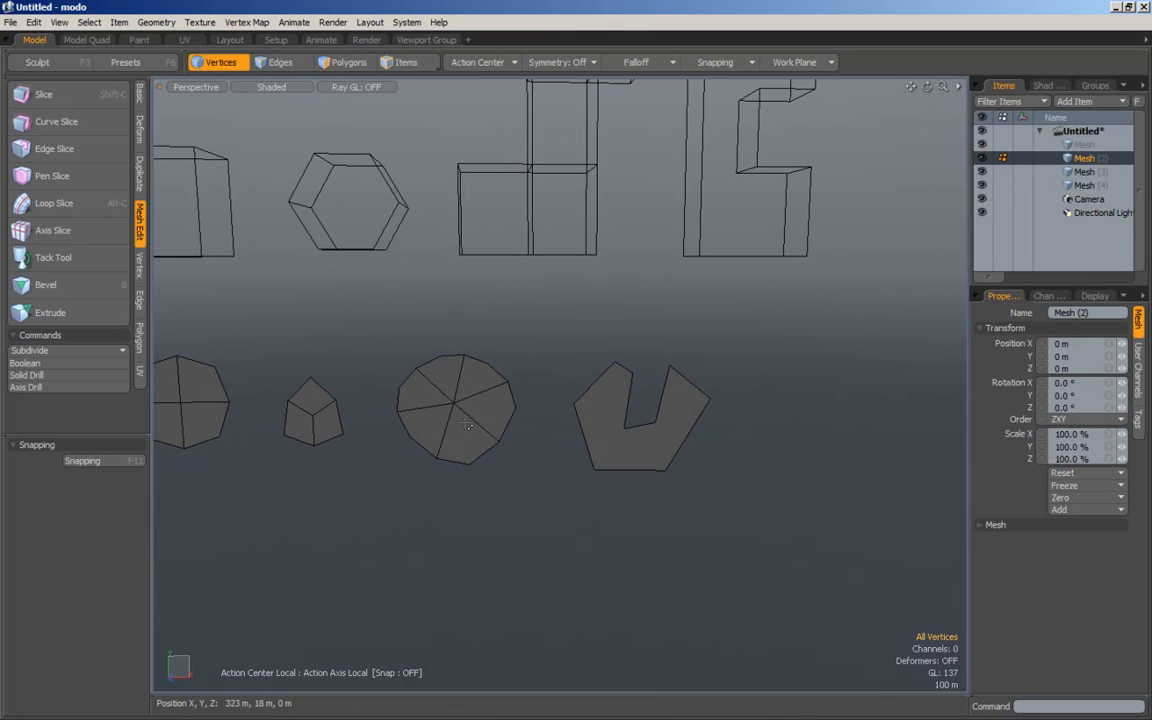
alt+drag(514, 375, 565, 350)
alt+drag(458, 417, 519, 342)
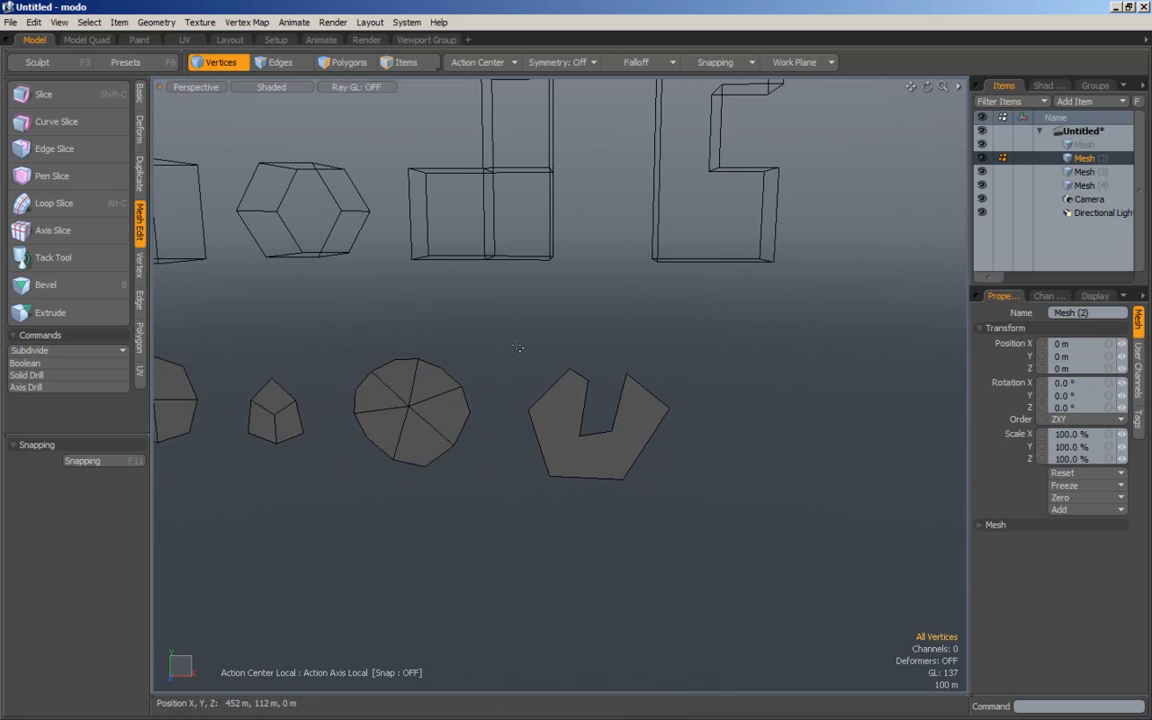
click(343, 62)
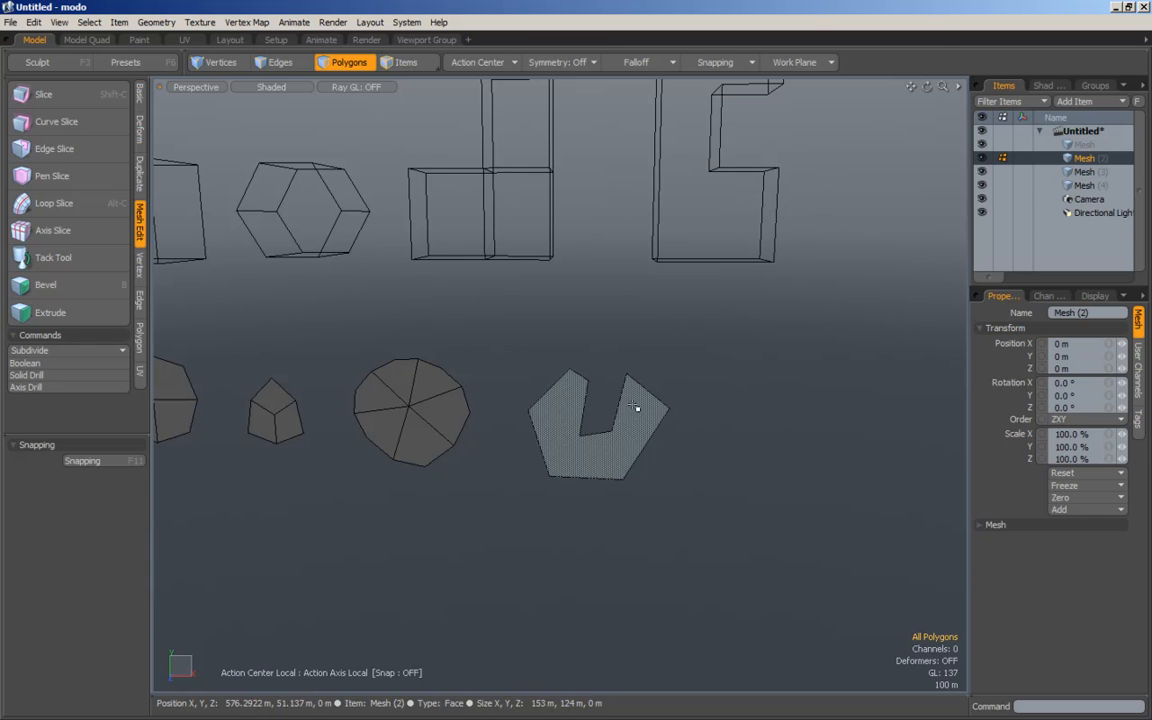
alt+drag(663, 339, 612, 352)
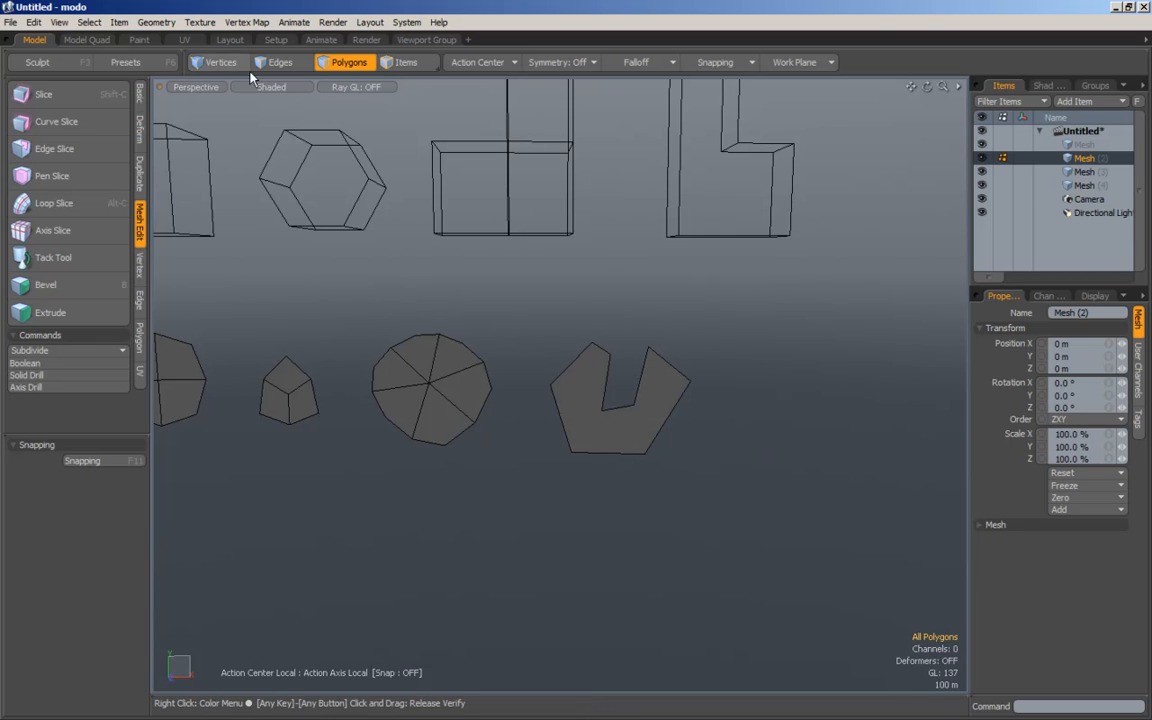
click(219, 62)
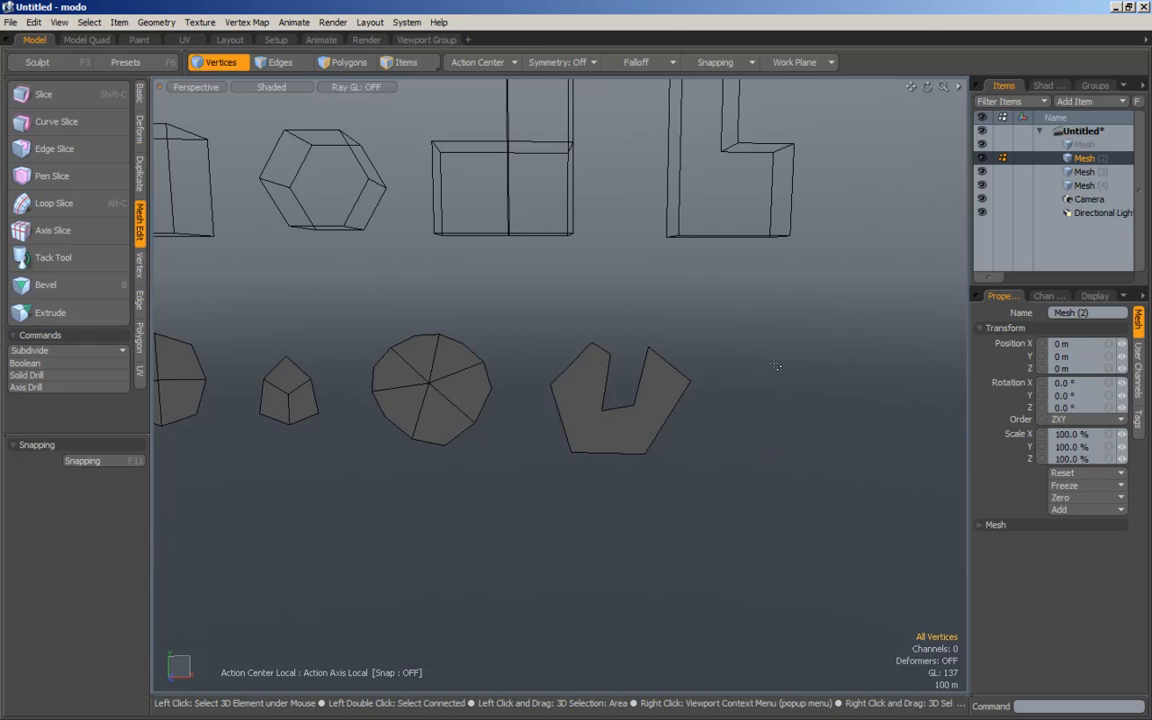
click(345, 62)
click(588, 355)
click(35, 351)
click(706, 302)
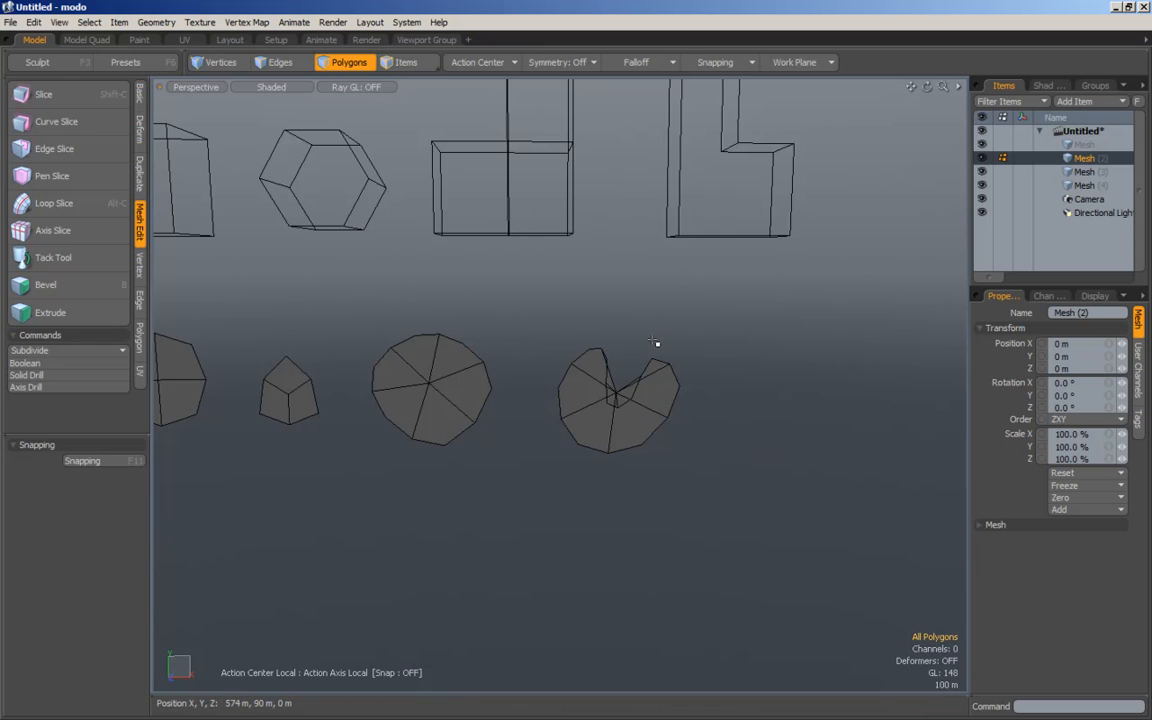
Step: Select the central vertex of the subdivided notched polygon to examine how its edges and faces overlap
key(1)
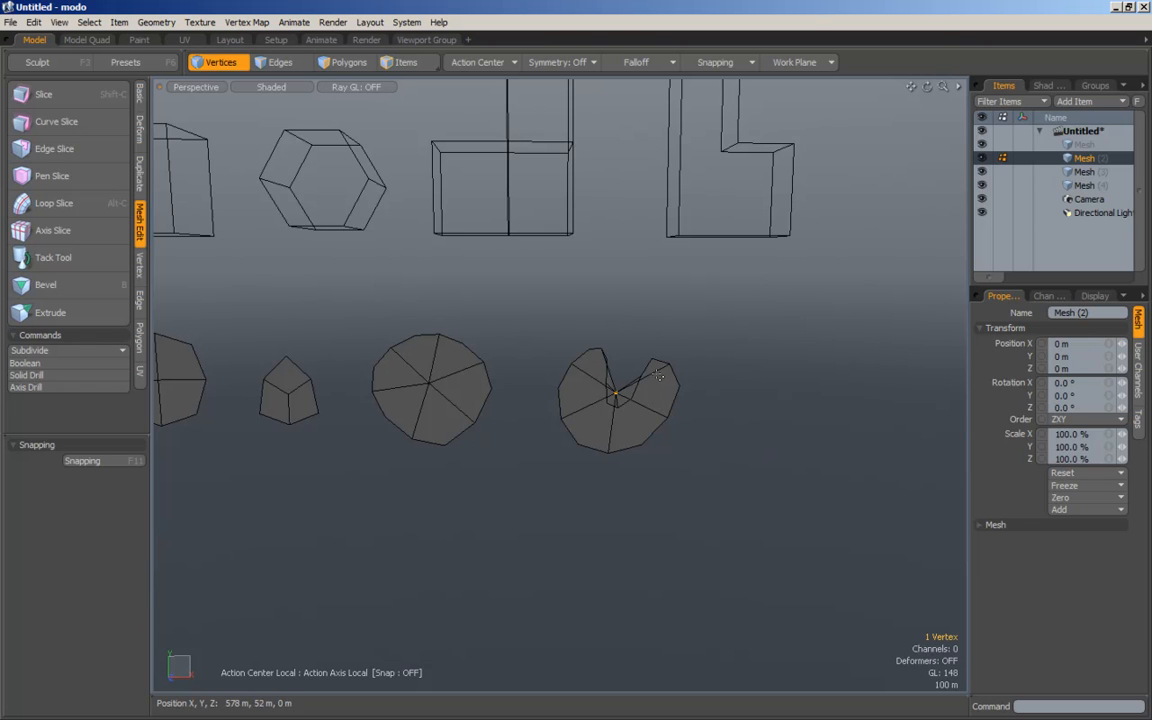
alt+right_drag(662, 357, 614, 347)
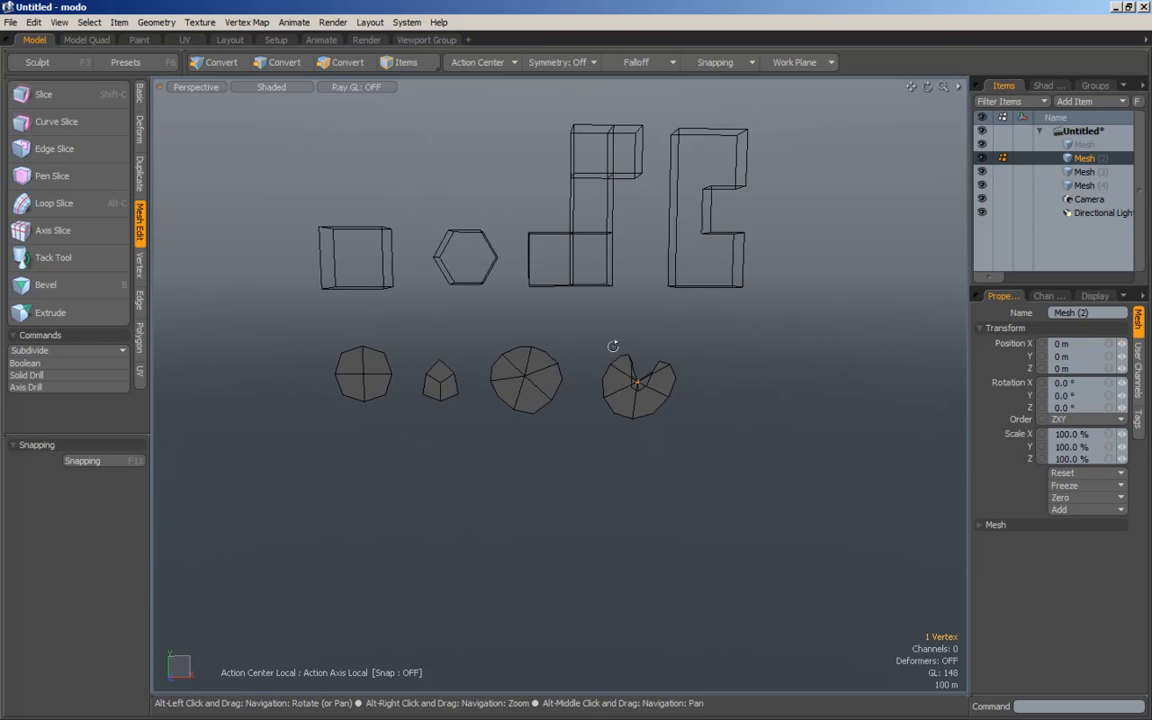
alt+middle_drag(614, 347, 627, 418)
alt+drag(718, 517, 689, 481)
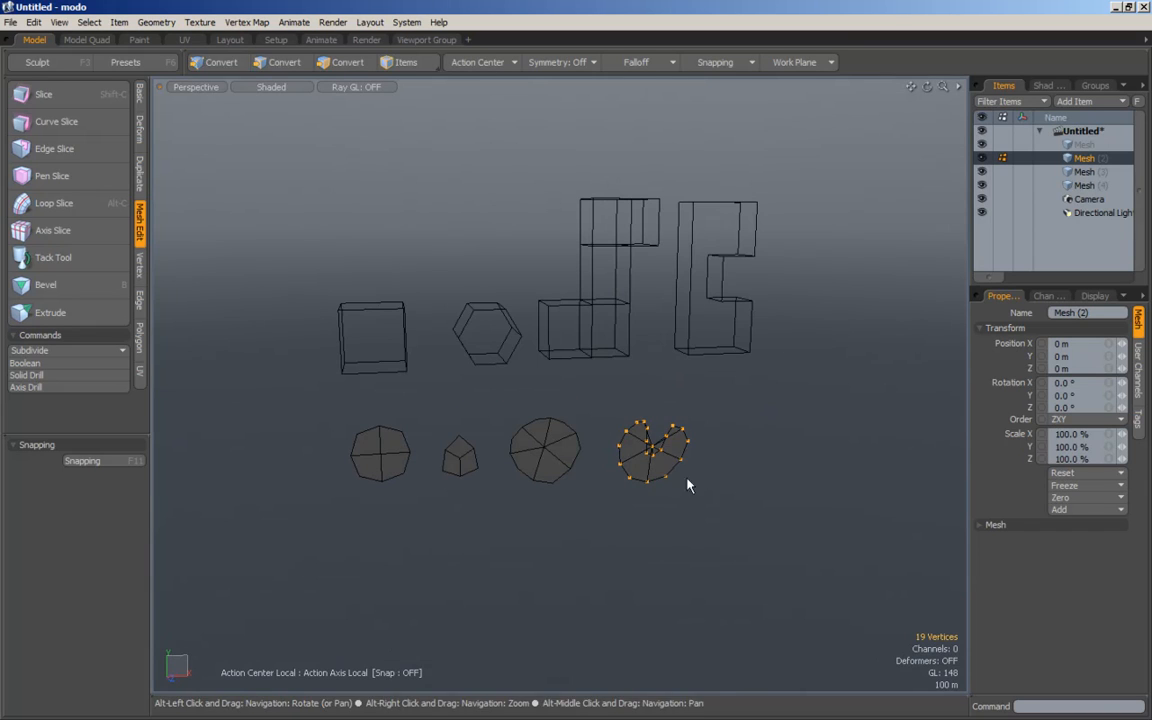
alt+drag(693, 323, 676, 455)
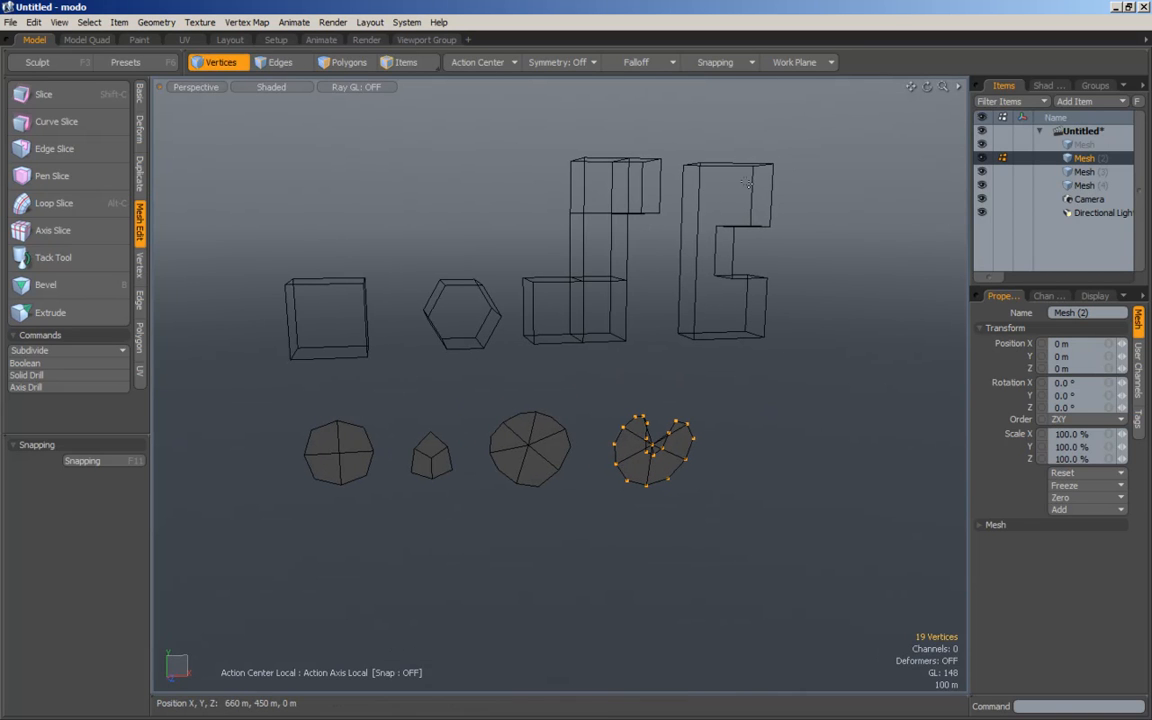
alt+drag(712, 399, 685, 430)
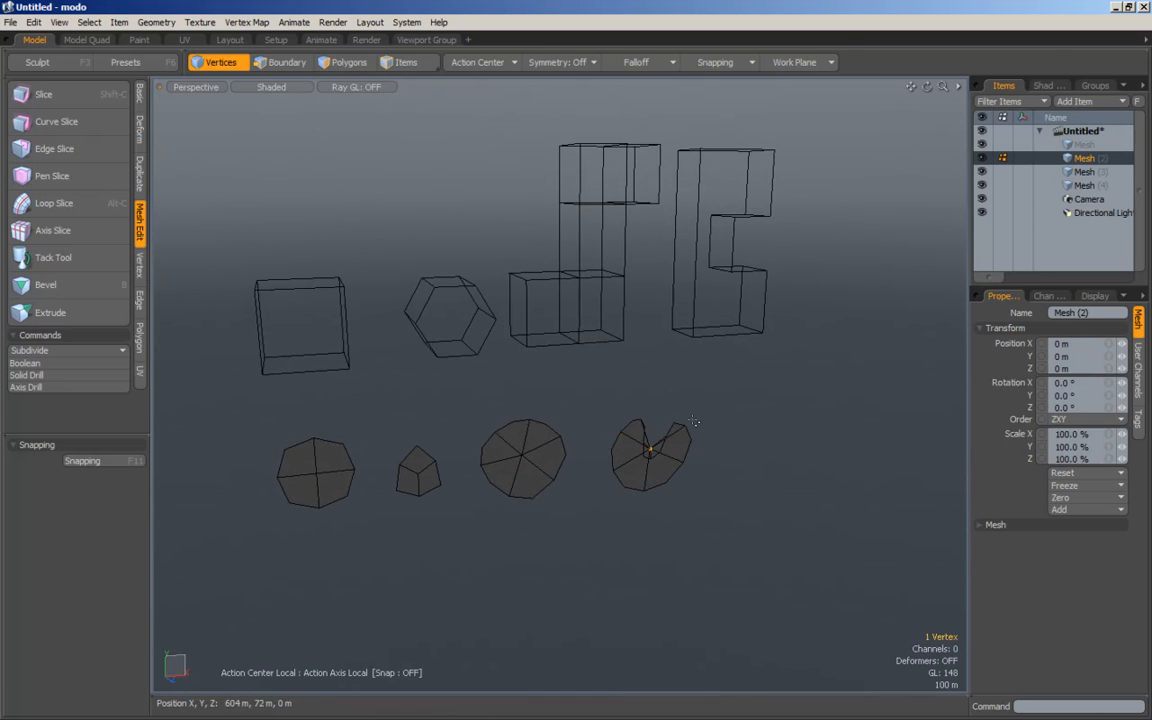
Step: Undo the subdivision of the notched polygon
key(ctrl+z)
key(ctrl+z)
click(768, 427)
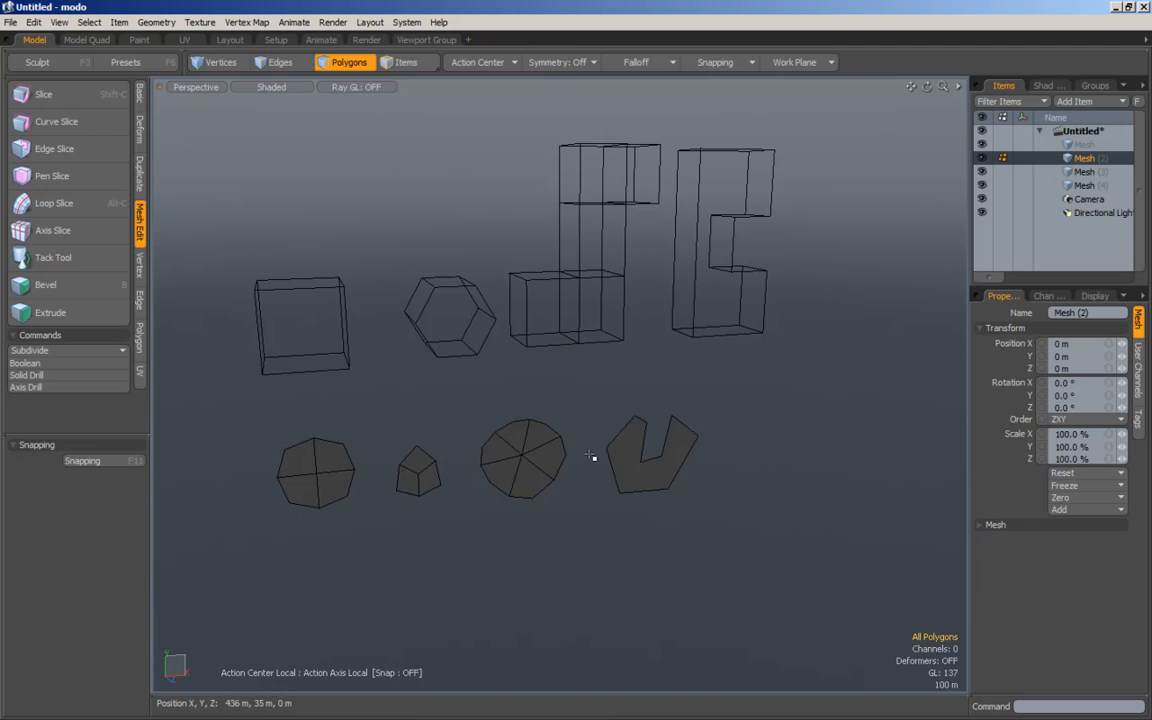
alt+drag(684, 494, 658, 422)
key(1)
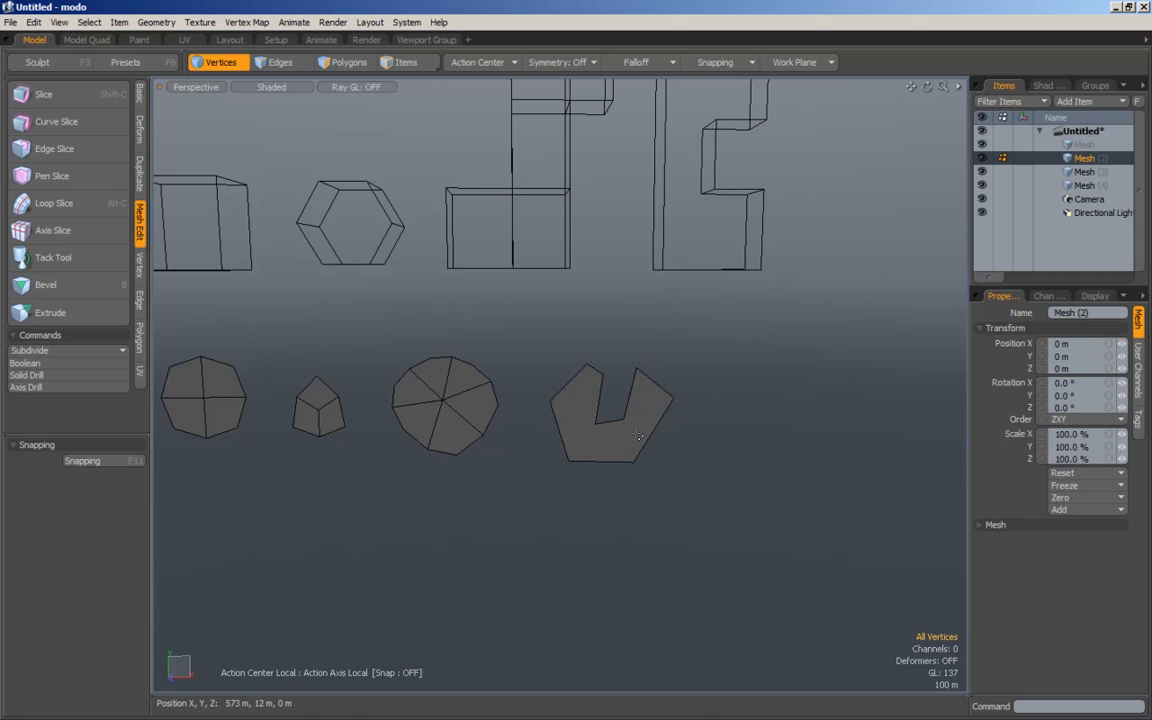
Step: Make the Mesh (3) layer containing the cube, hexagonal prism and stepped block active in polygon selection mode
alt+drag(676, 429, 552, 410)
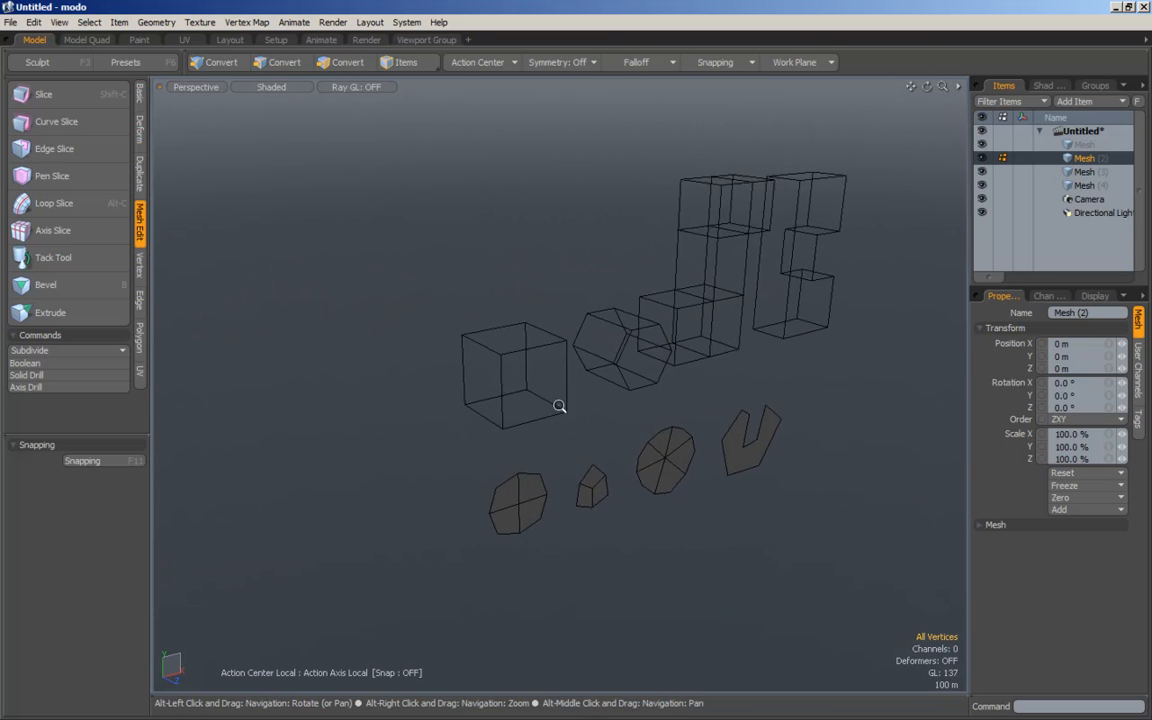
alt+right_drag(552, 410, 575, 405)
click(361, 66)
alt+middle_drag(535, 363, 461, 350)
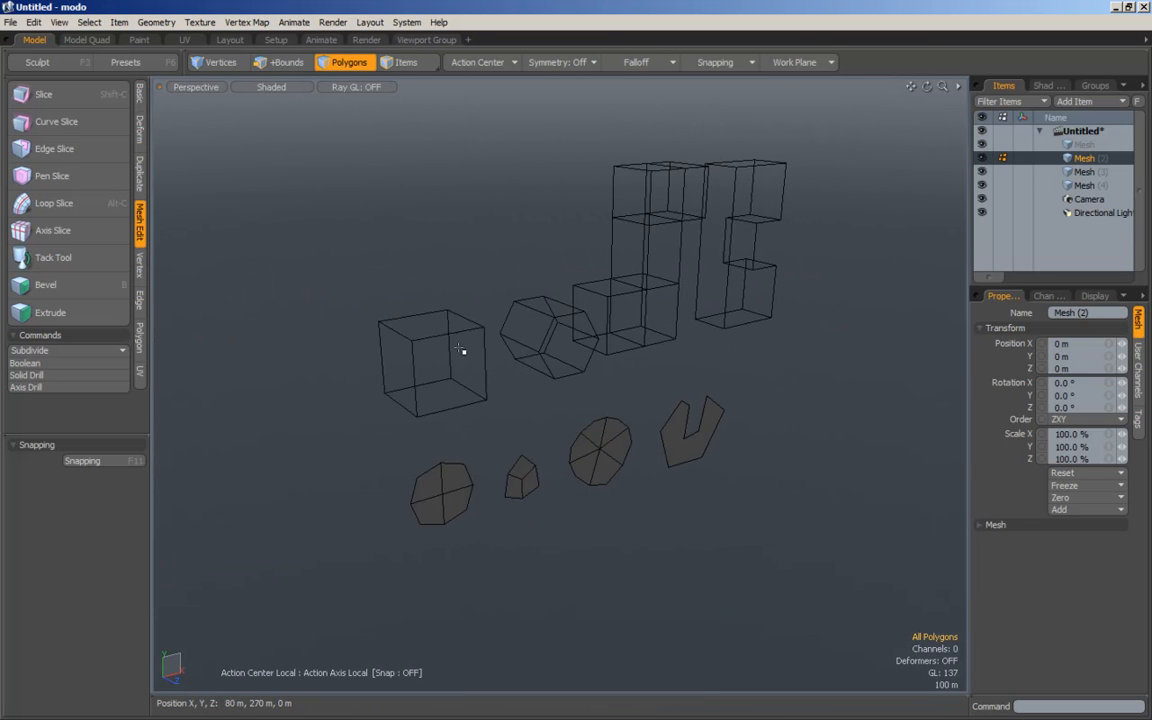
double_click(461, 350)
click(503, 278)
alt+drag(503, 280, 459, 320)
alt+right_drag(459, 320, 500, 335)
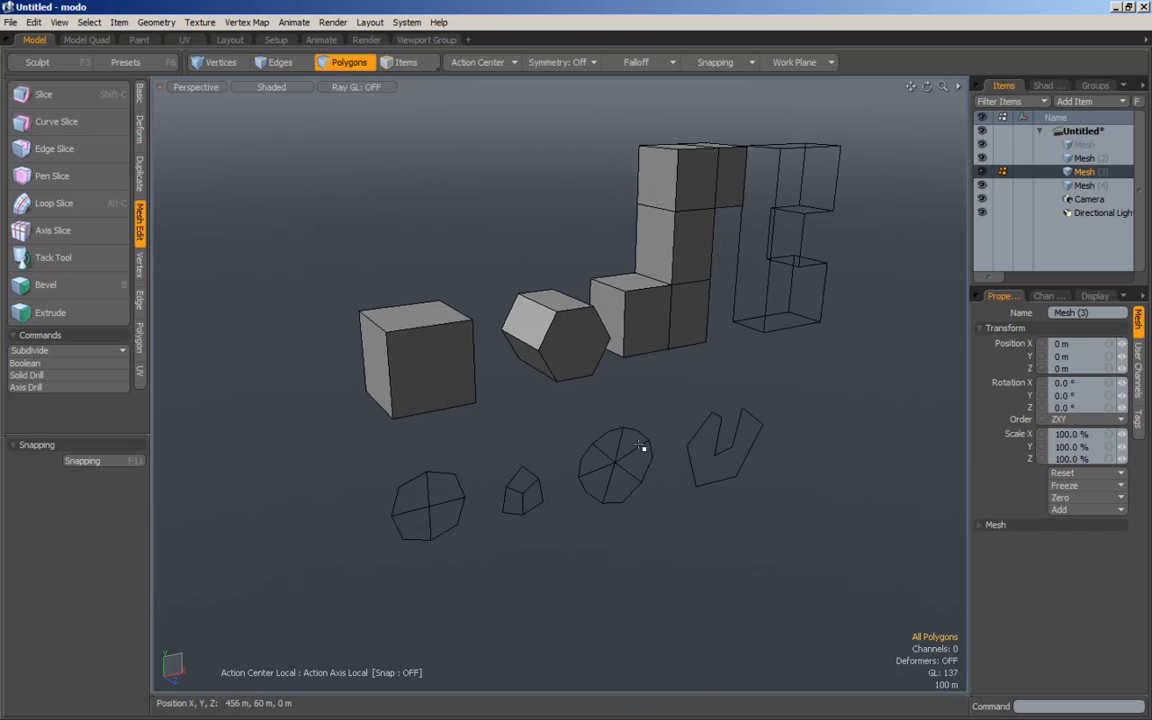
Step: Select the front face of the cube to compare it with the flat square polygon
alt+drag(848, 386, 645, 469)
alt+drag(468, 463, 467, 378)
alt+drag(507, 321, 404, 352)
key(3)
double_click(435, 399)
click(412, 267)
click(406, 376)
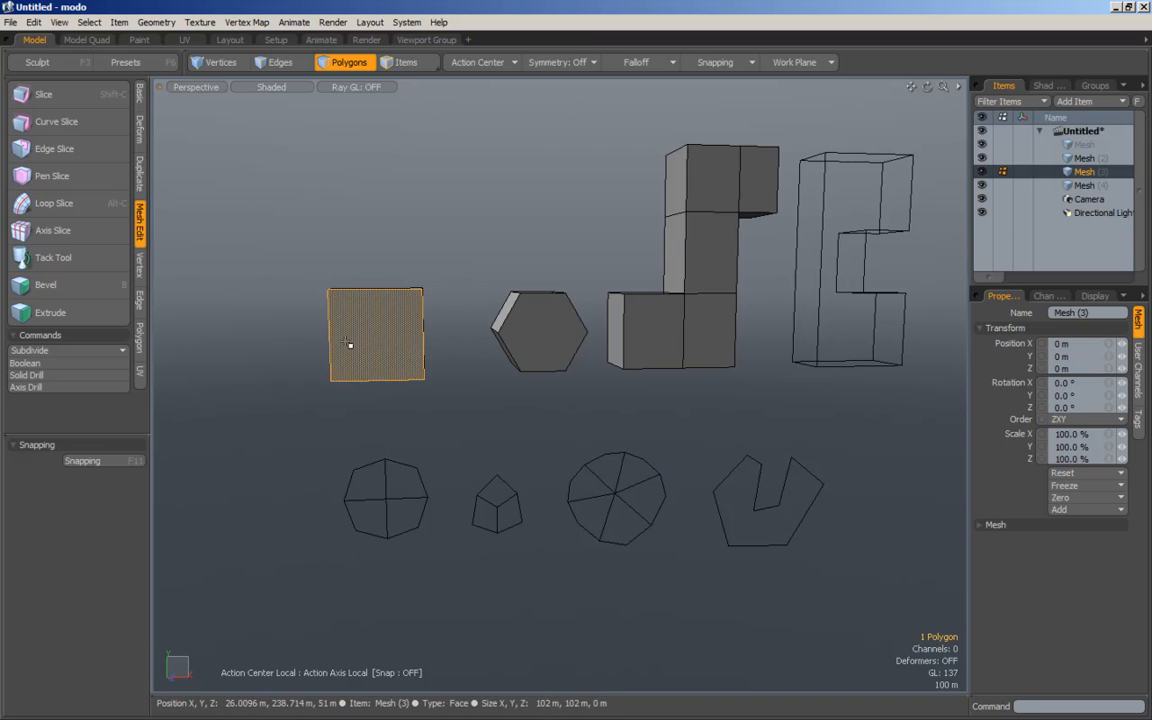
Step: Apply SDS Subdivide to the whole cube and clear the selection
alt+drag(329, 535, 424, 380)
double_click(427, 383)
click(57, 351)
click(57, 351)
click(327, 278)
Step: Select the front faces of the subdivided cube to examine how the original square was split, and clear the selection
alt+drag(368, 366, 303, 311)
double_click(378, 320)
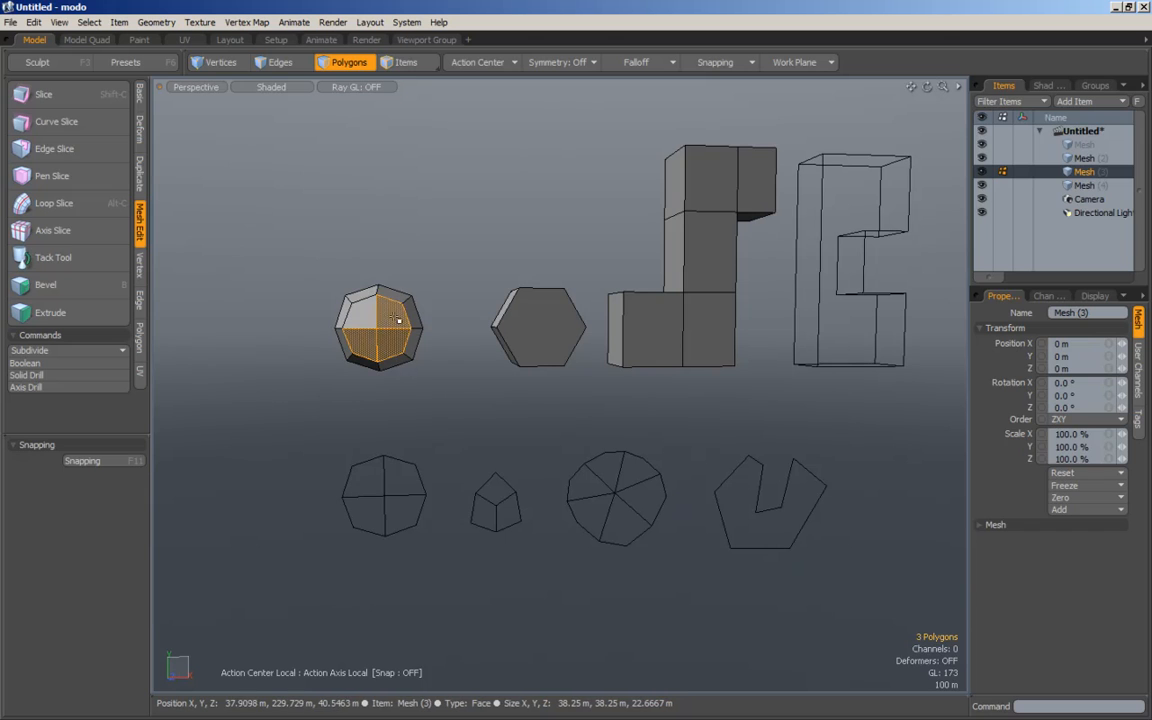
click(347, 510)
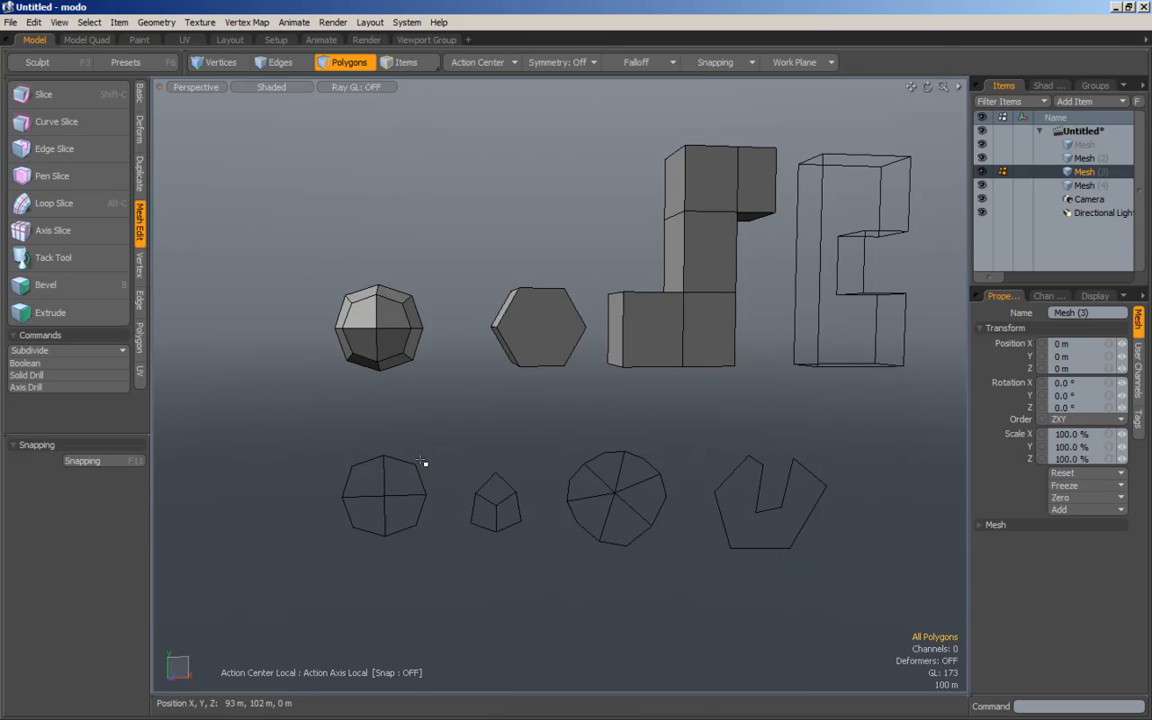
Step: Examine the subdivided cube from several angles and compare it with the flat subdivided square
alt+drag(415, 476, 620, 458)
alt+drag(663, 314, 535, 310)
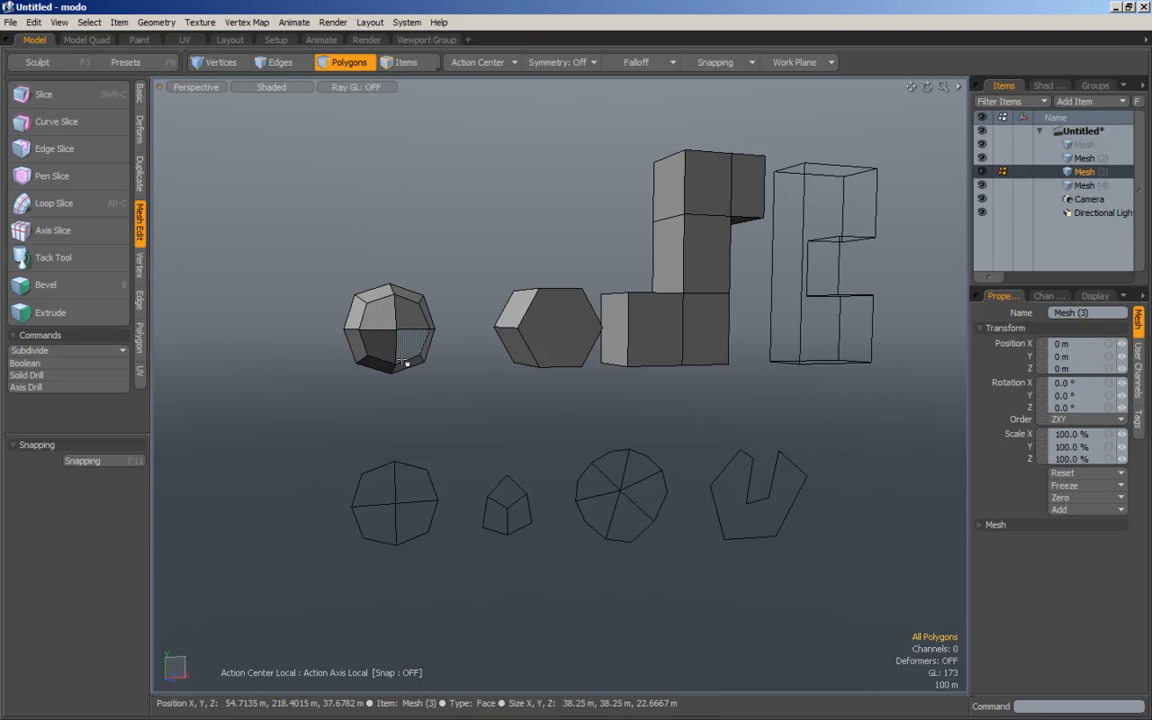
alt+drag(399, 362, 444, 268)
alt+drag(452, 345, 393, 393)
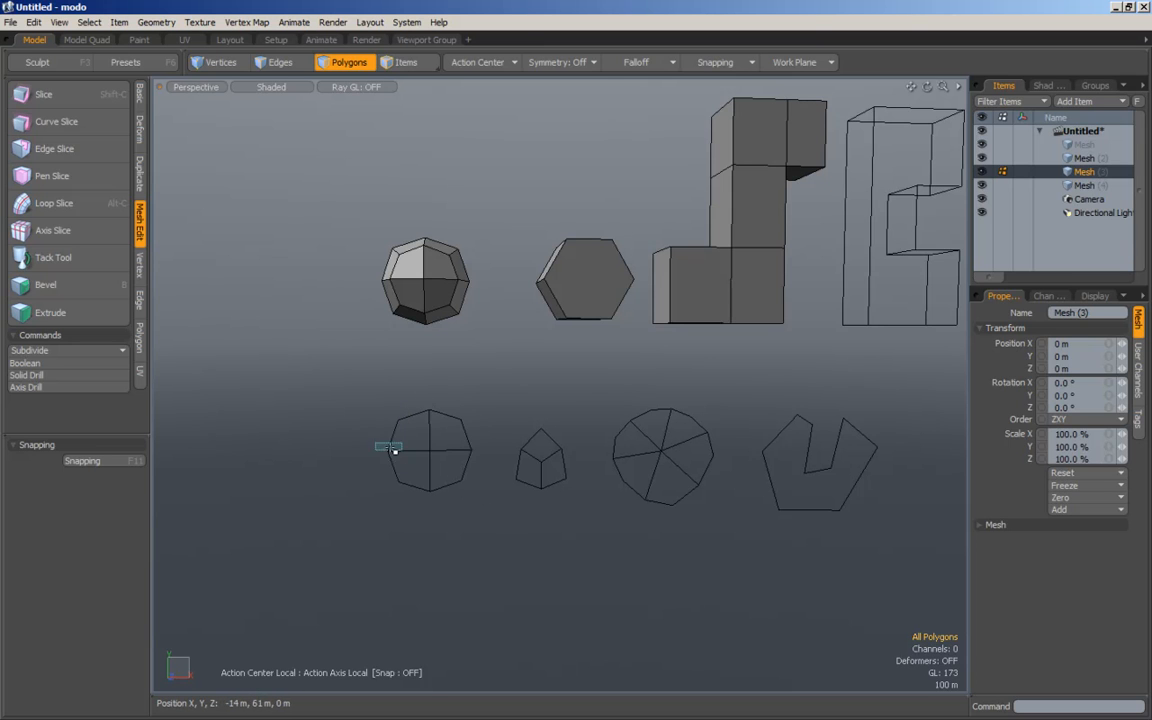
alt+drag(445, 499, 465, 499)
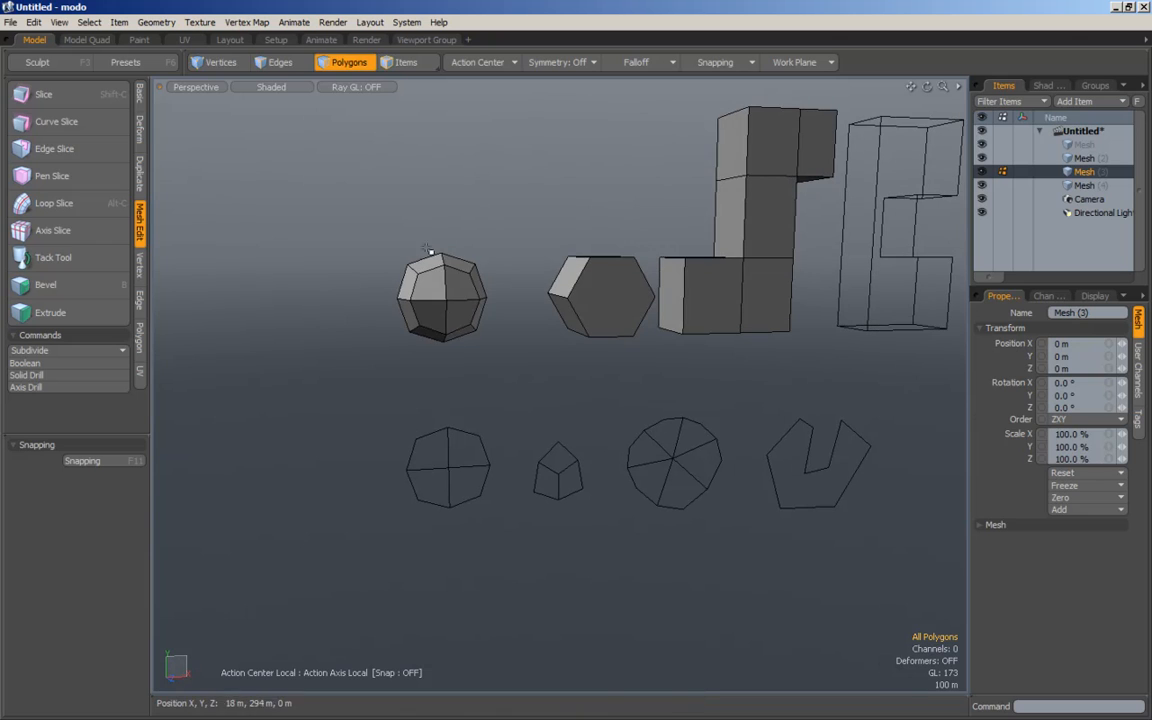
alt+drag(473, 405, 446, 432)
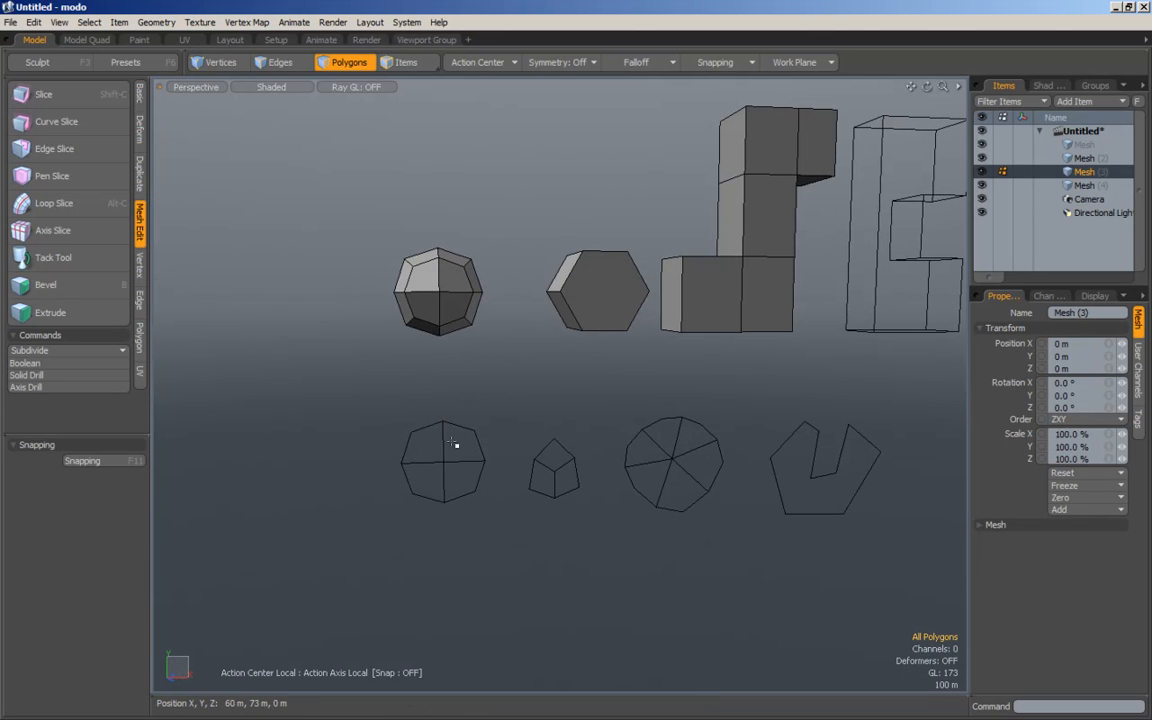
alt+drag(501, 476, 489, 411)
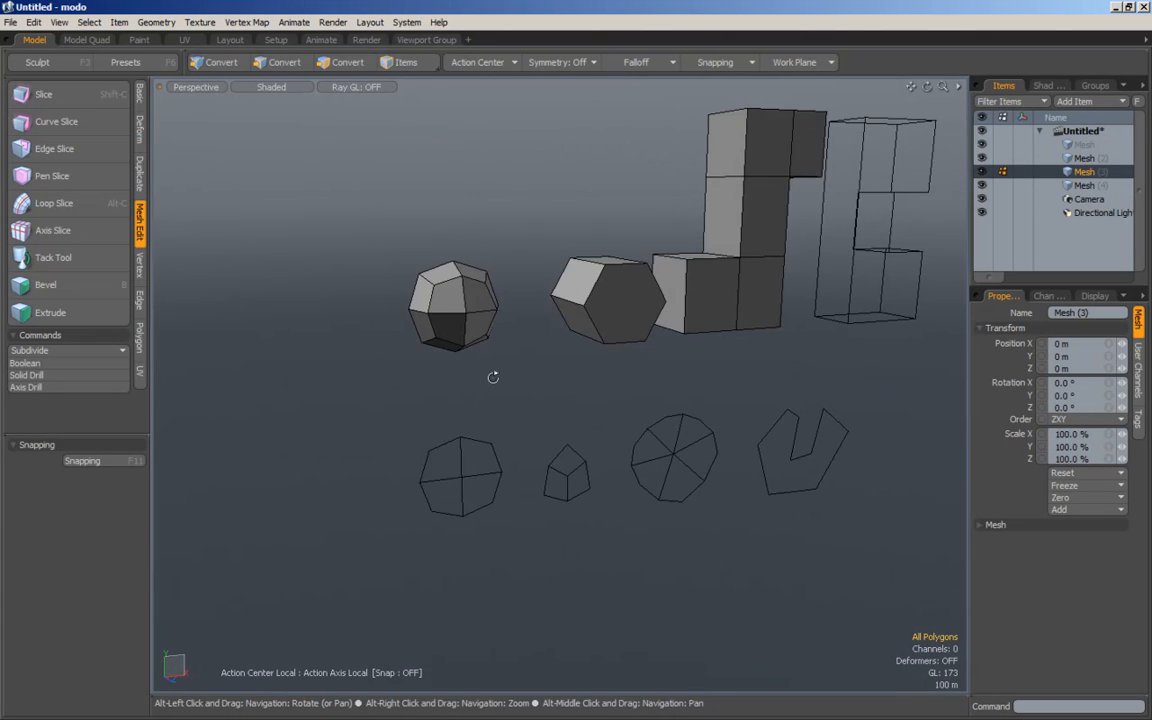
alt+drag(422, 442, 615, 430)
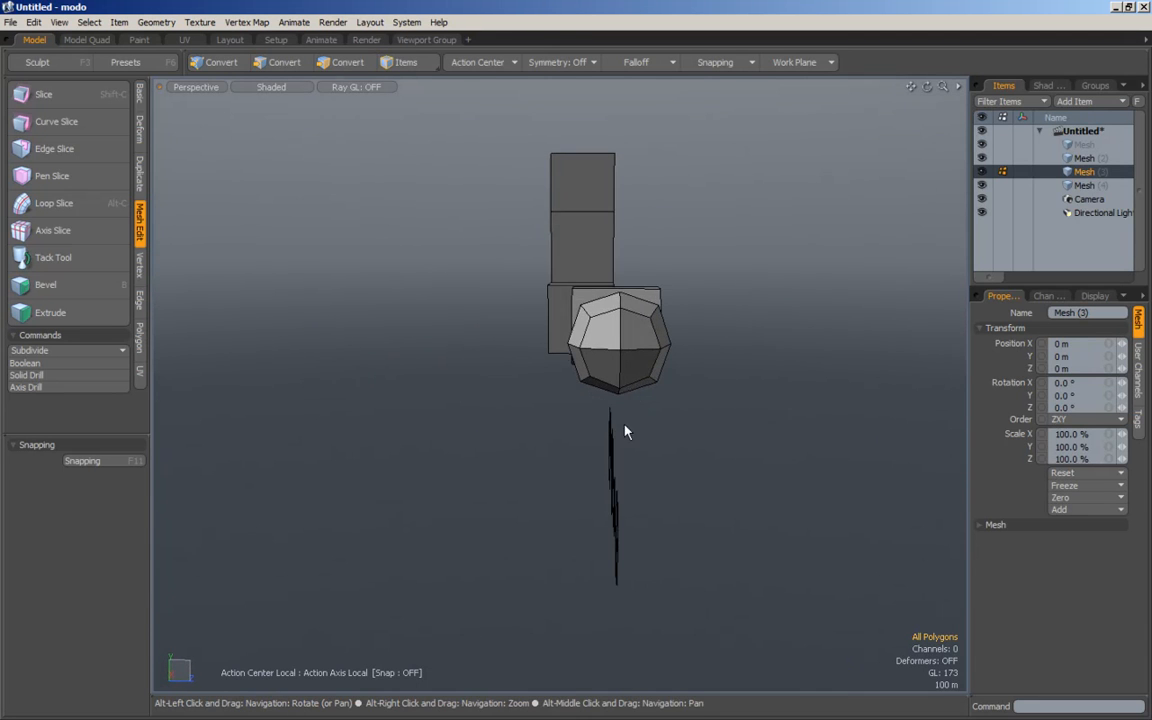
Step: Select a rectangular side face and the hexagonal front face of the prism to compare their shapes
alt+drag(676, 368, 465, 314)
key(3)
double_click(496, 334)
drag(470, 418, 497, 436)
alt+drag(497, 436, 476, 411)
alt+drag(368, 440, 472, 381)
click(520, 348)
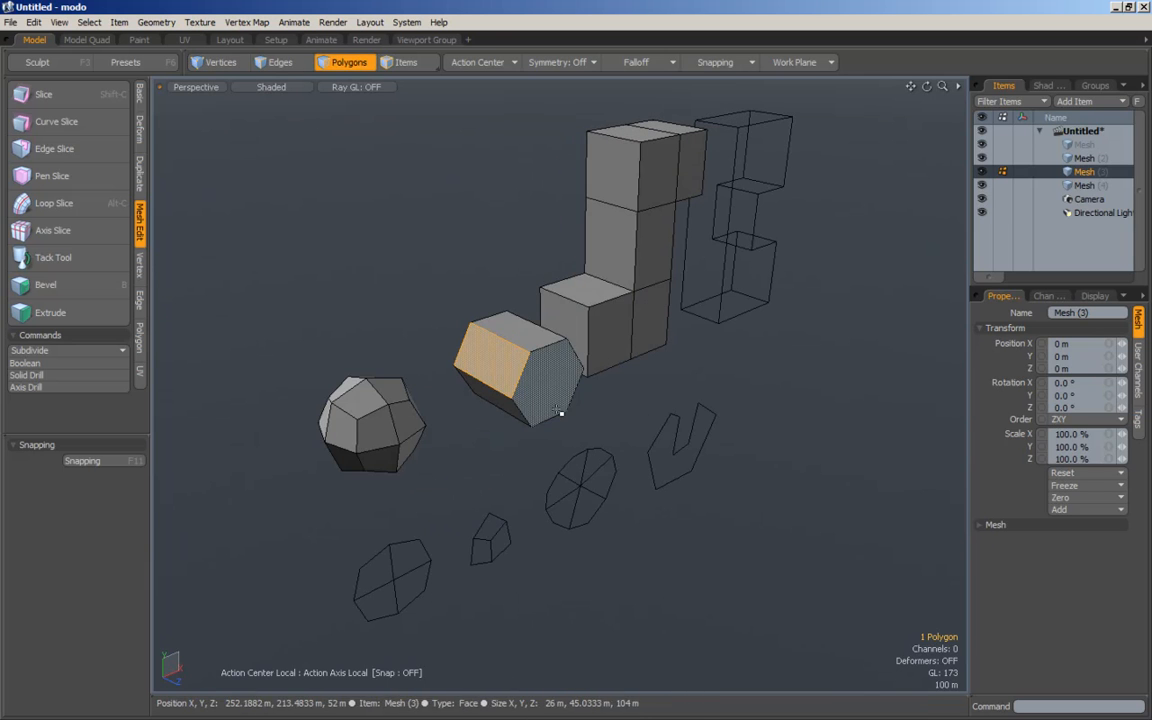
alt+drag(607, 401, 440, 332)
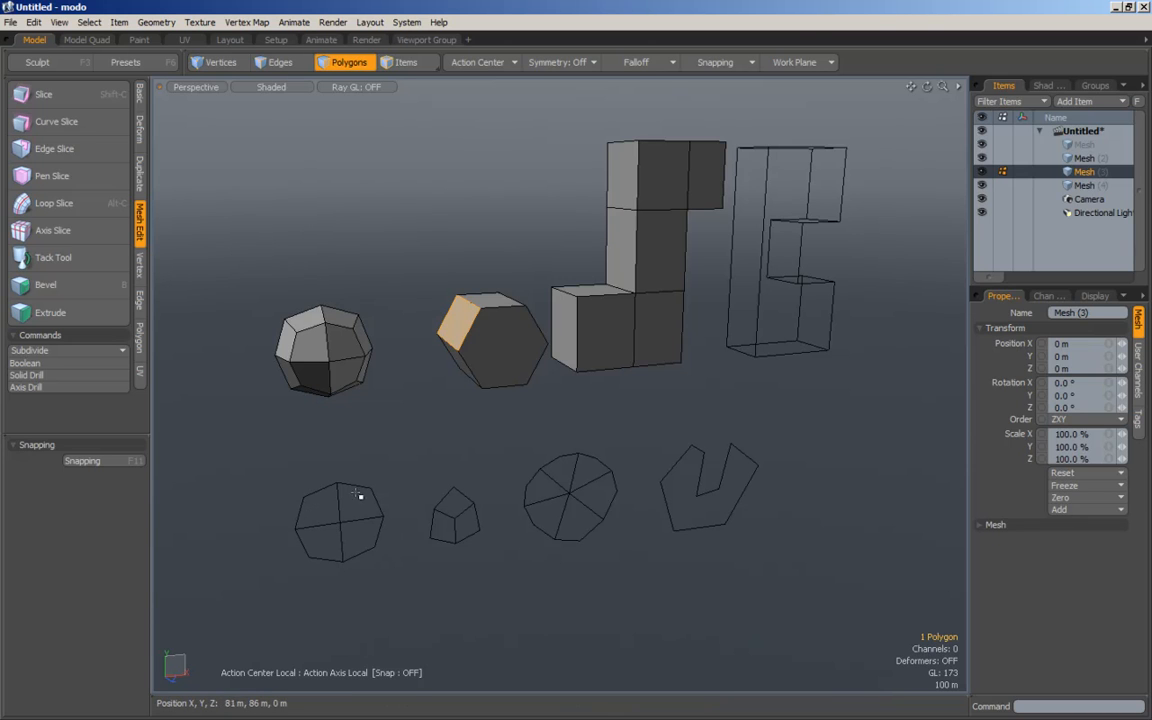
alt+drag(364, 498, 450, 342)
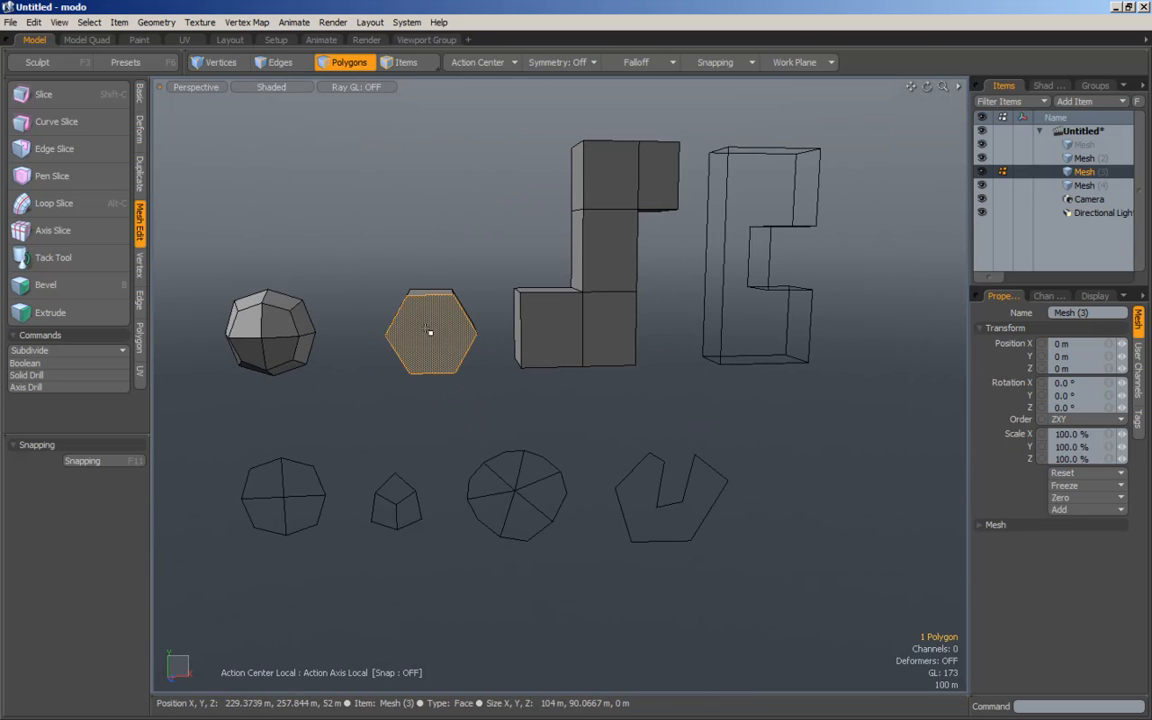
alt+drag(411, 393, 496, 486)
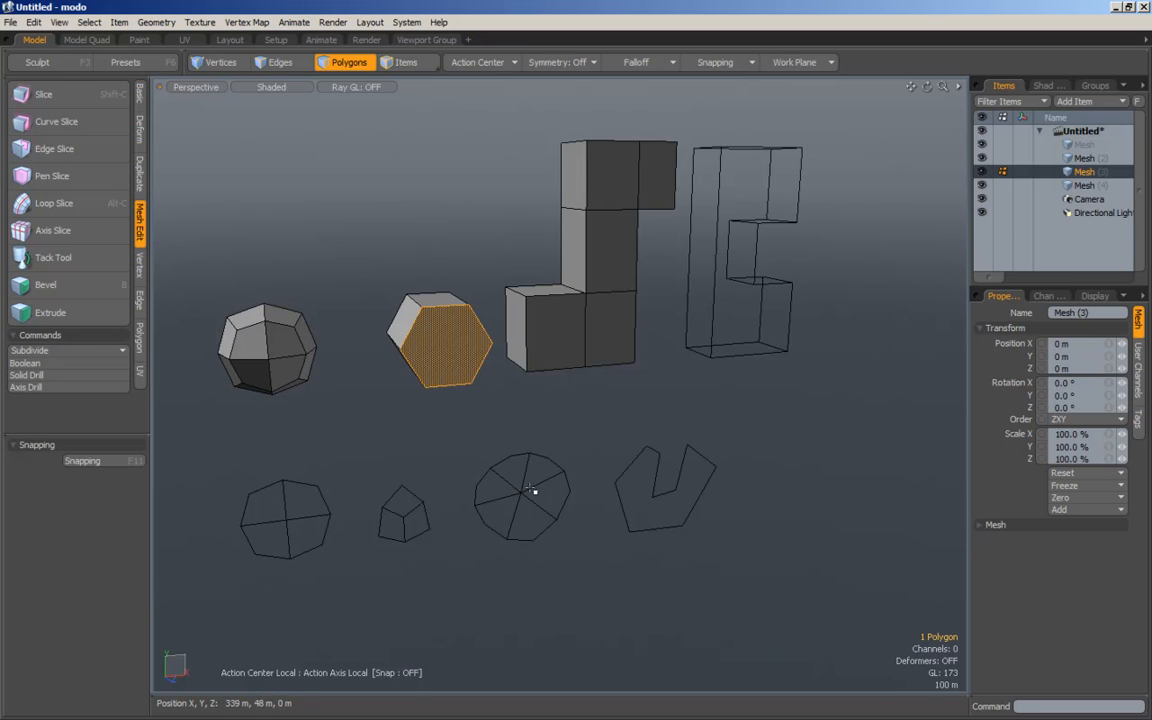
Step: Apply SDS Subdivide to the whole hexagonal prism
alt+drag(484, 443, 509, 453)
double_click(465, 371)
alt+drag(456, 391, 455, 397)
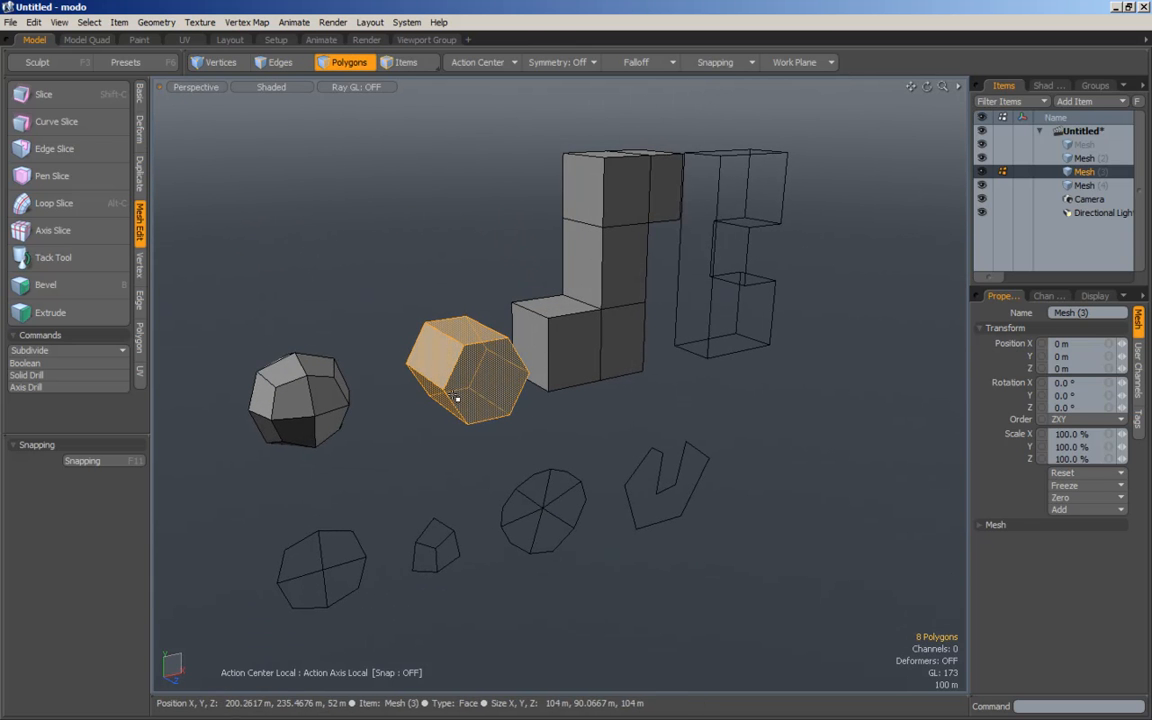
click(55, 359)
click(55, 352)
Step: Select the four faces on one side of the subdivided prism to examine how a rectangular side was split
mouse_move(314, 221)
alt+mouse_down()
mouse_move(481, 349)
mouse_move(510, 352)
alt+mouse_up()
mouse_move(548, 414)
mouse_down()
mouse_move(465, 450)
mouse_move(475, 404)
mouse_move(459, 427)
mouse_move(478, 428)
mouse_move(326, 366)
mouse_move(280, 362)
mouse_up()
mouse_move(516, 292)
mouse_down()
mouse_move(499, 314)
mouse_move(600, 296)
mouse_move(650, 270)
mouse_up()
alt+drag(471, 316, 458, 376)
key(3)
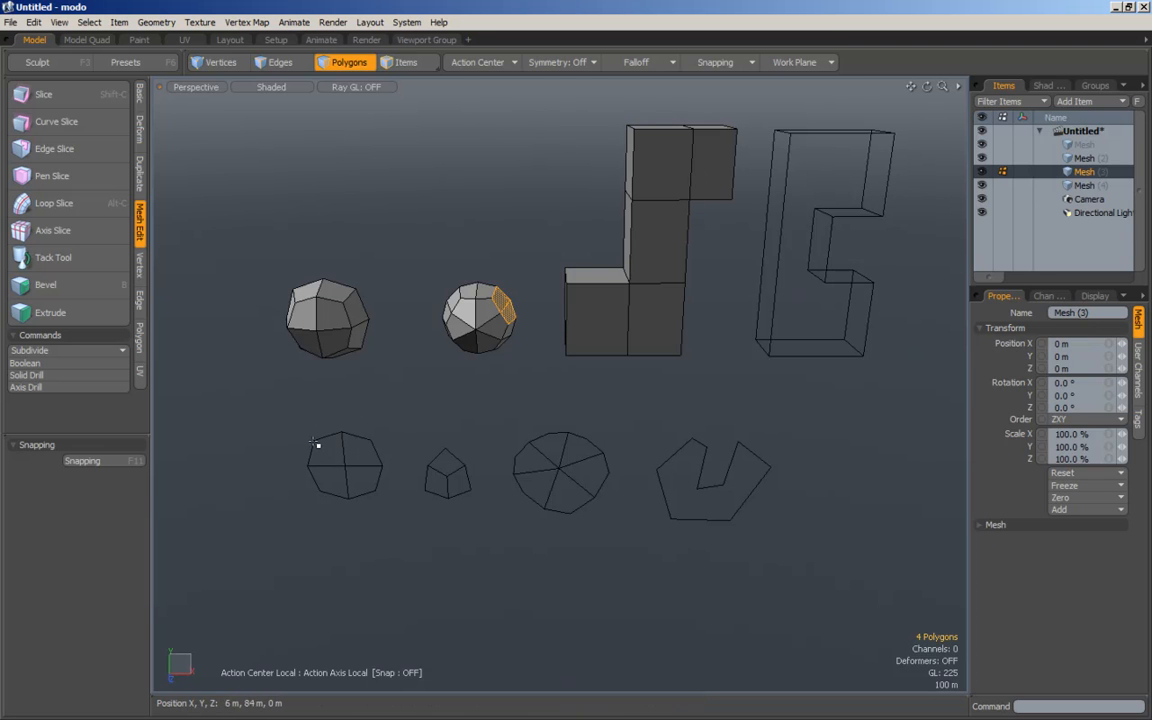
Step: Select the six front faces of the subdivided prism to examine how the hexagon was split, and clear the selection
alt+drag(376, 470, 480, 380)
click(463, 307)
drag(463, 307, 492, 331)
alt+drag(600, 447, 603, 453)
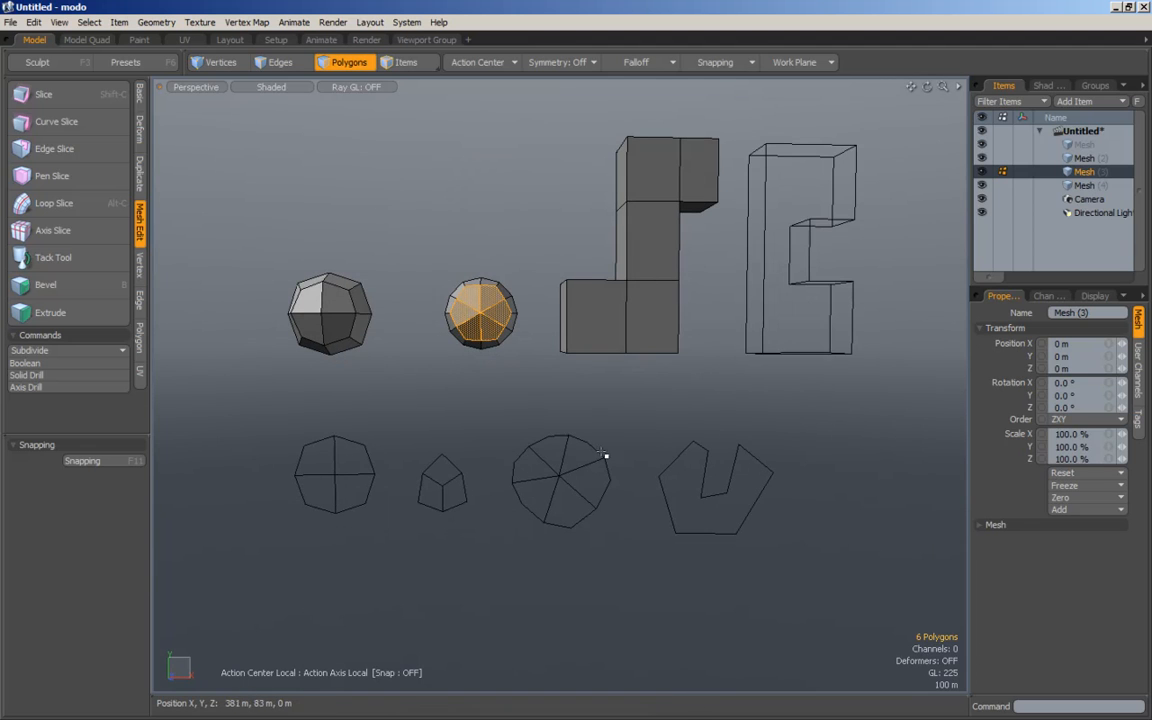
click(555, 416)
mouse_move(483, 316)
alt+mouse_down()
mouse_move(470, 345)
mouse_move(662, 441)
mouse_move(813, 419)
mouse_move(476, 419)
mouse_move(492, 316)
alt+mouse_up()
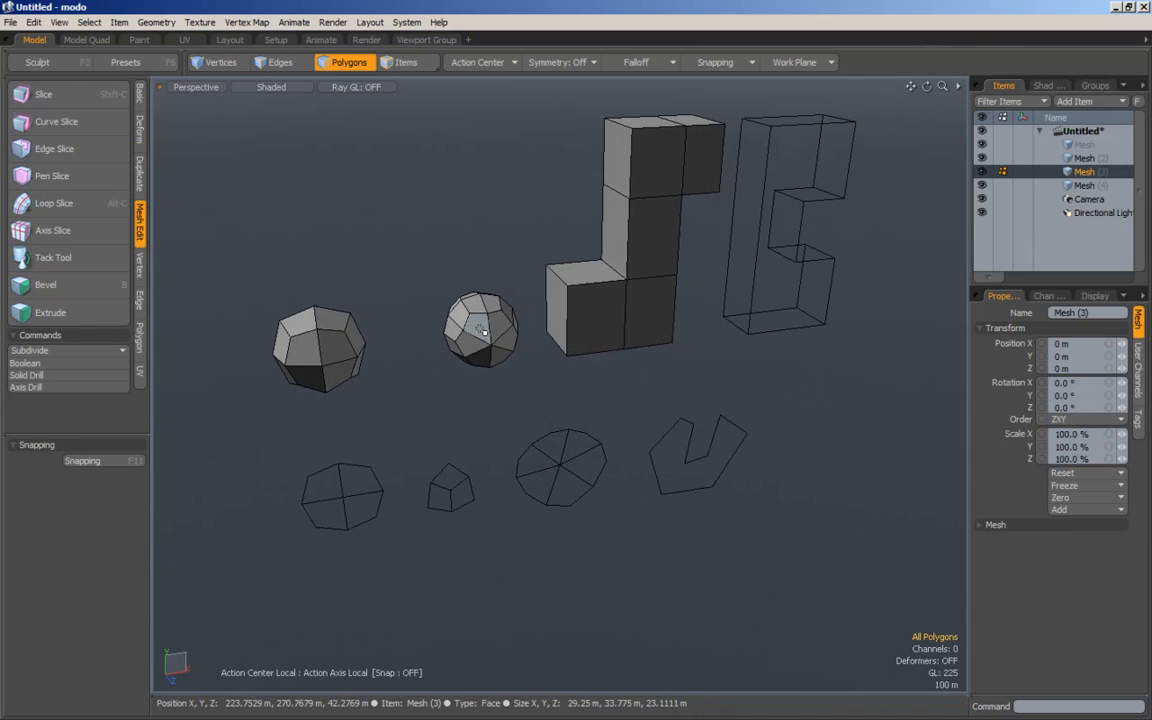
alt+drag(380, 398, 443, 284)
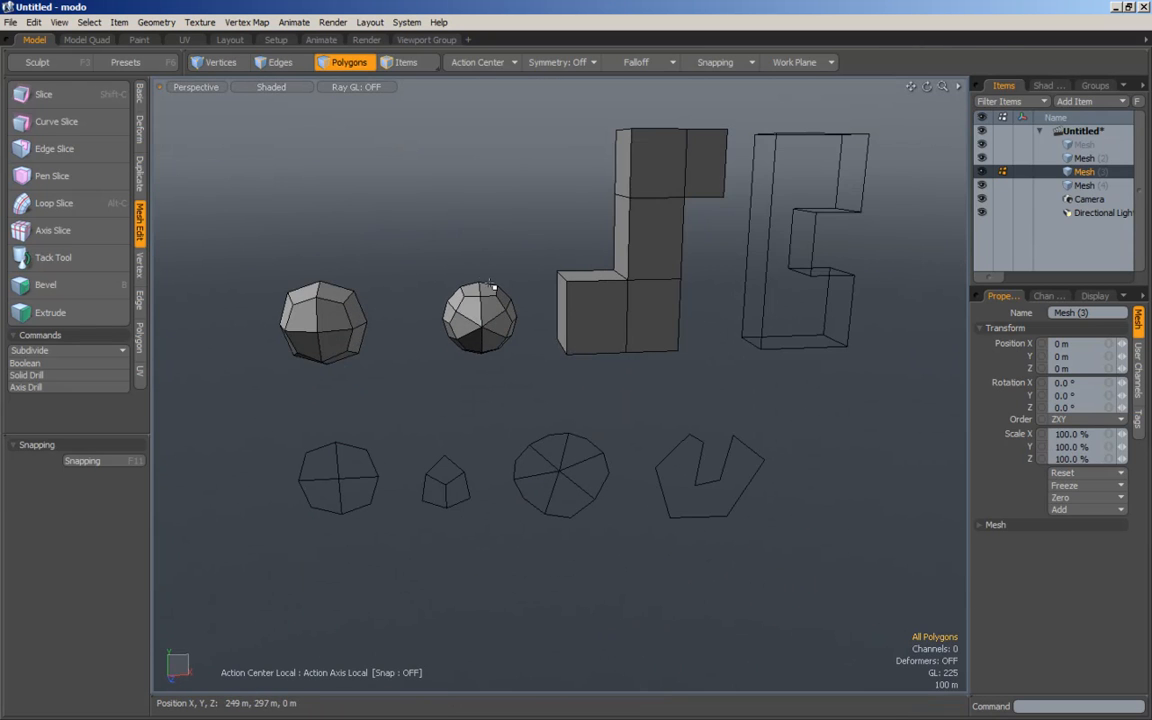
alt+drag(381, 410, 440, 320)
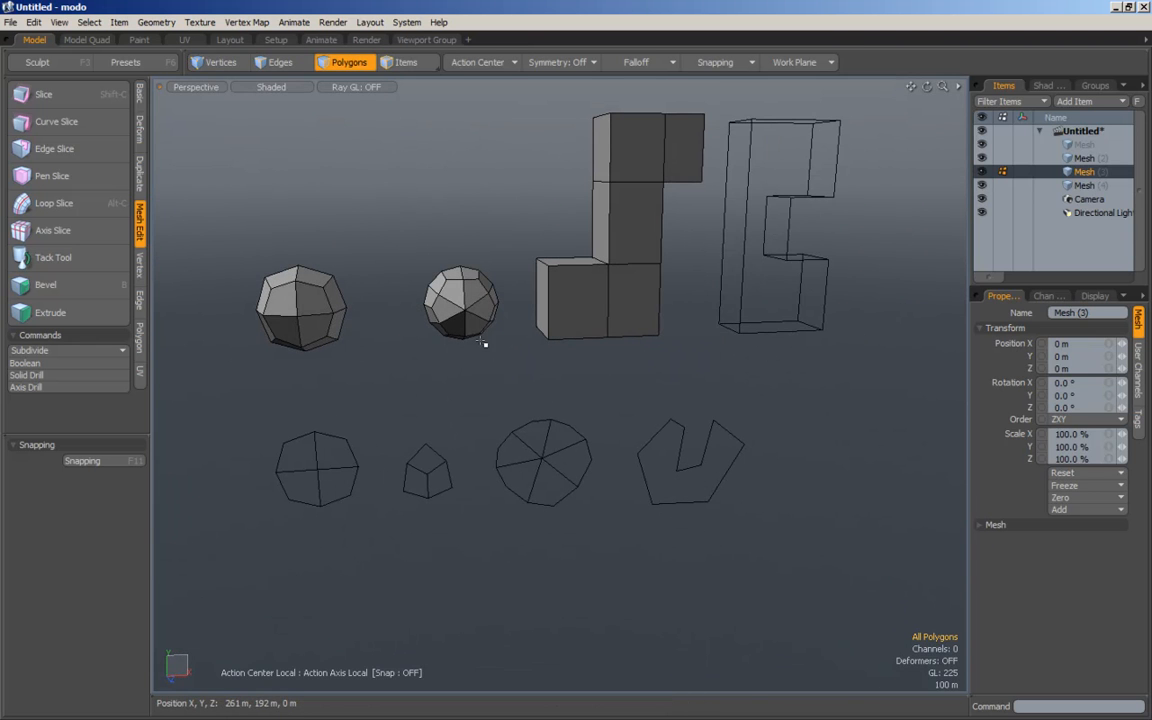
Step: Select the centre vertices of a subdivided cube face and of the prism's hexagonal front to compare the edges meeting there, and clear the selection
alt+drag(503, 387, 427, 380)
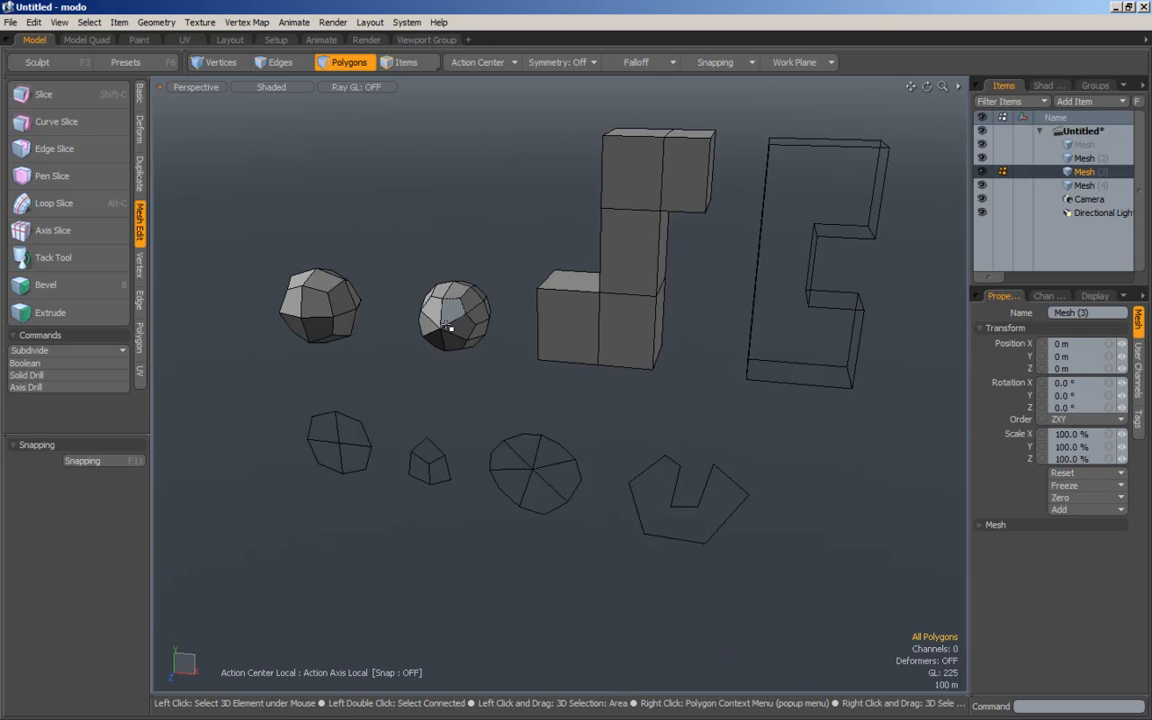
alt+drag(437, 335, 469, 323)
alt+scroll(469, 323, up, 3)
alt+scroll(469, 323, up, 1)
click(214, 62)
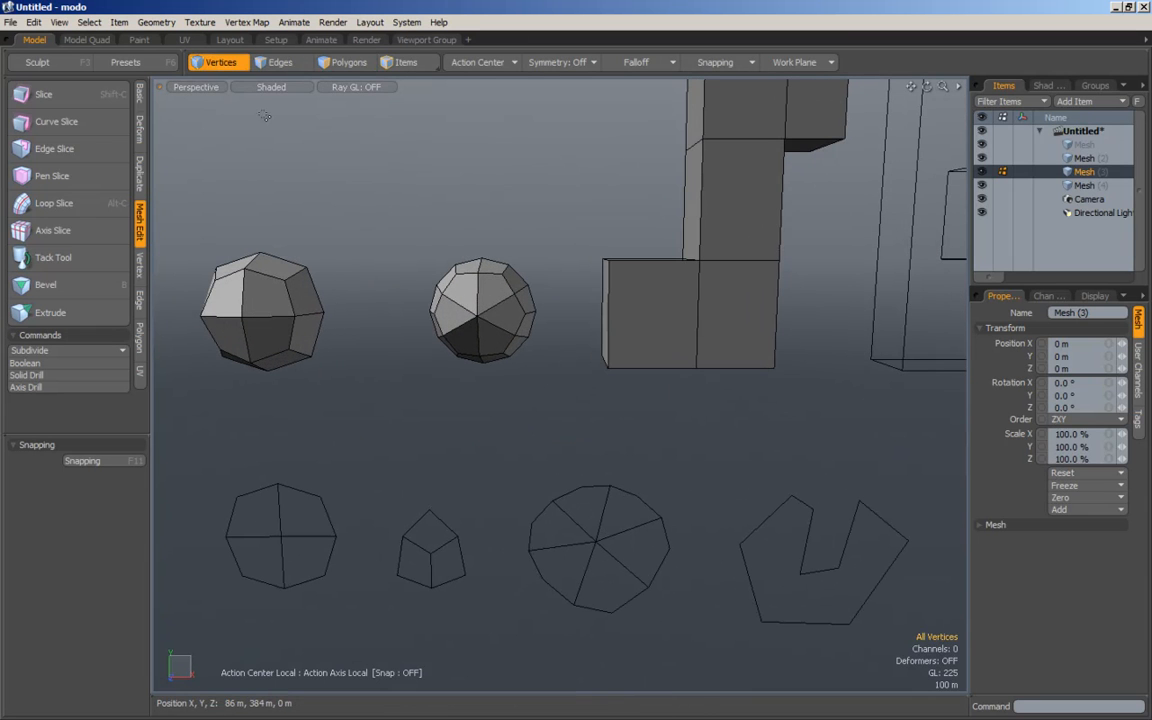
alt+drag(492, 326, 470, 355)
click(467, 348)
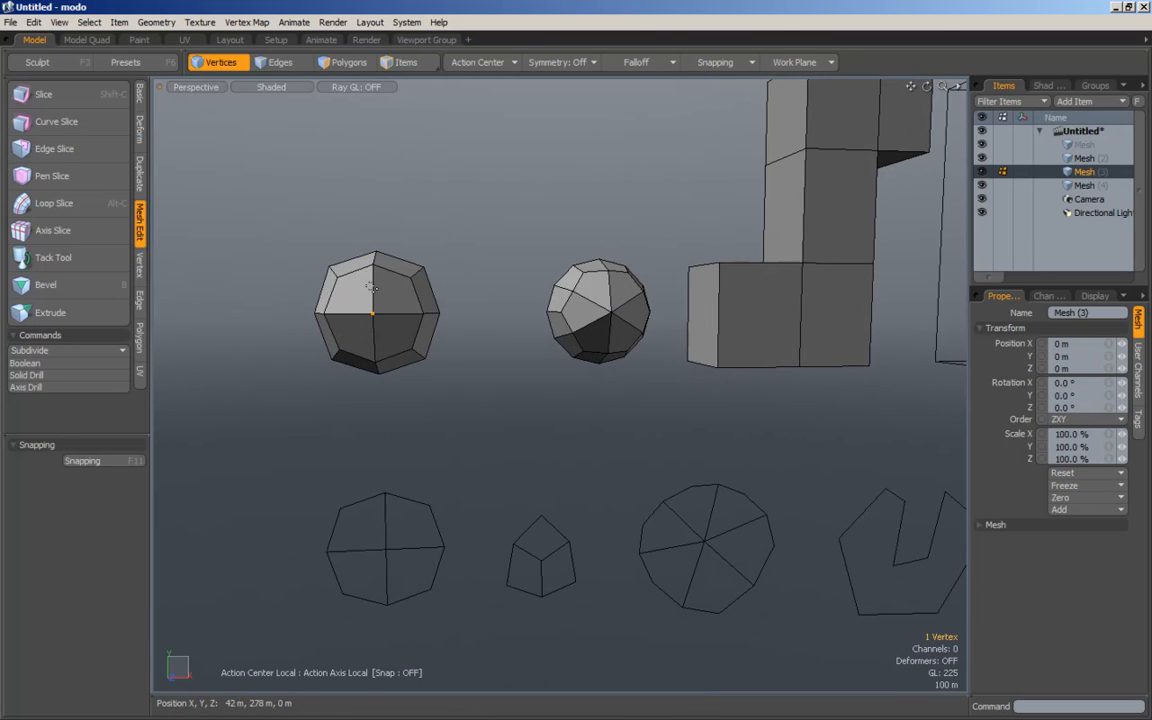
drag(475, 380, 473, 383)
mouse_move(473, 383)
alt+mouse_down()
mouse_move(494, 401)
mouse_move(490, 392)
alt+mouse_up()
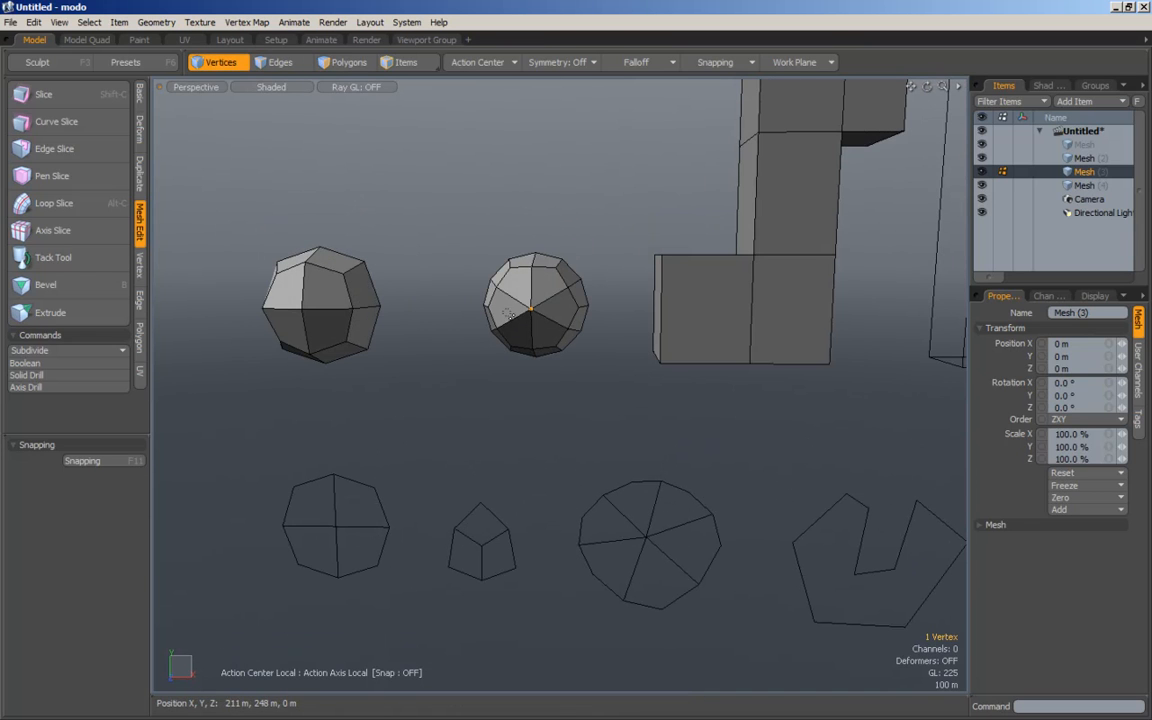
alt+drag(491, 291, 505, 438)
click(519, 426)
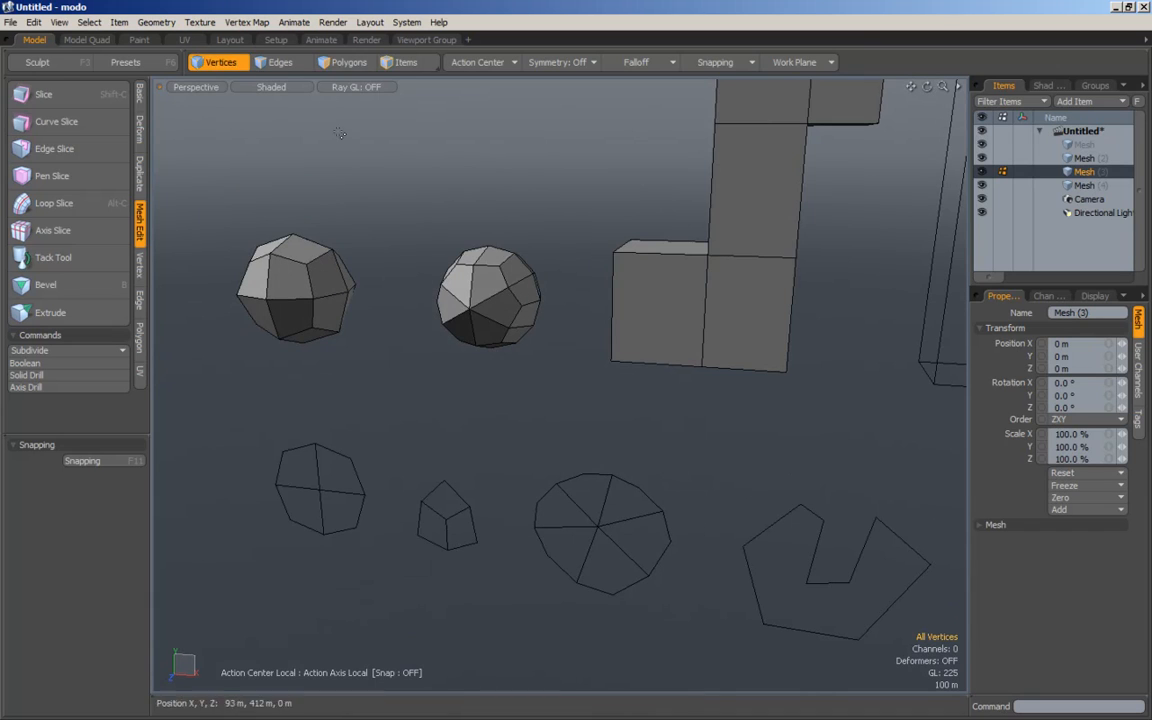
Step: Apply SDS Subdivide again to the whole subdivided hexagonal prism and clear the selection
click(345, 68)
double_click(504, 317)
click(56, 351)
click(56, 353)
click(397, 423)
alt+drag(452, 496, 399, 321)
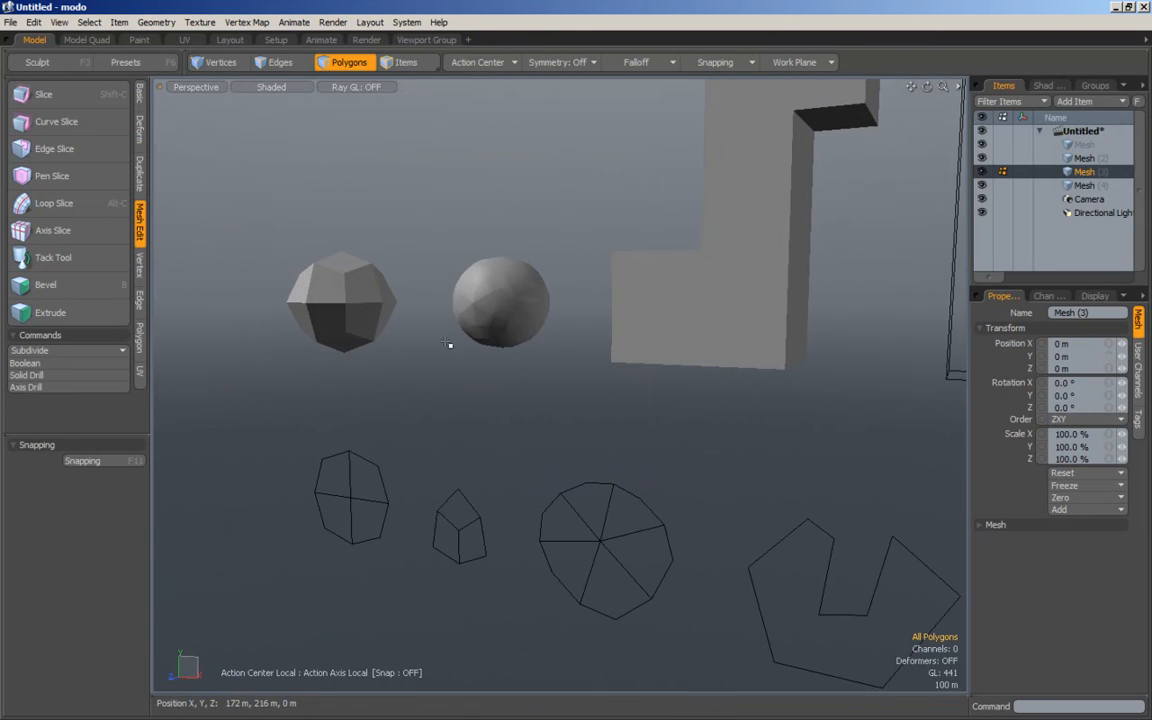
alt+drag(740, 328, 540, 321)
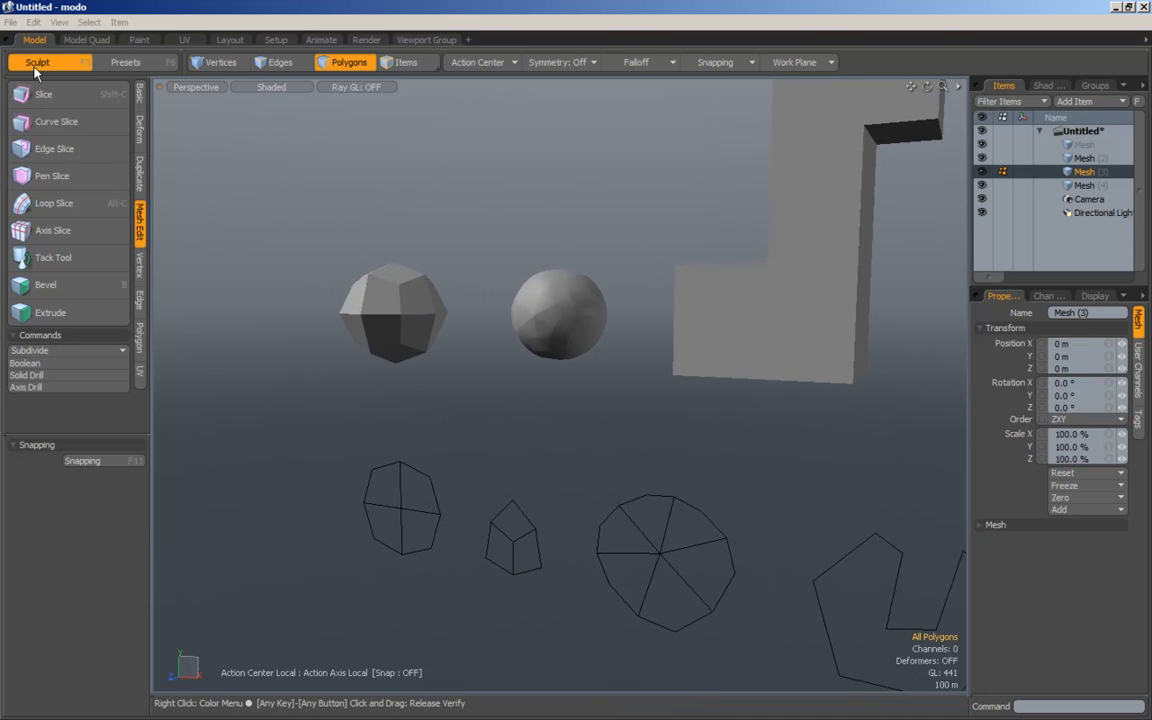
Step: Show the sculpting tools and apply SDS Subdivide once more to the whole rounded prism
click(37, 62)
double_click(589, 314)
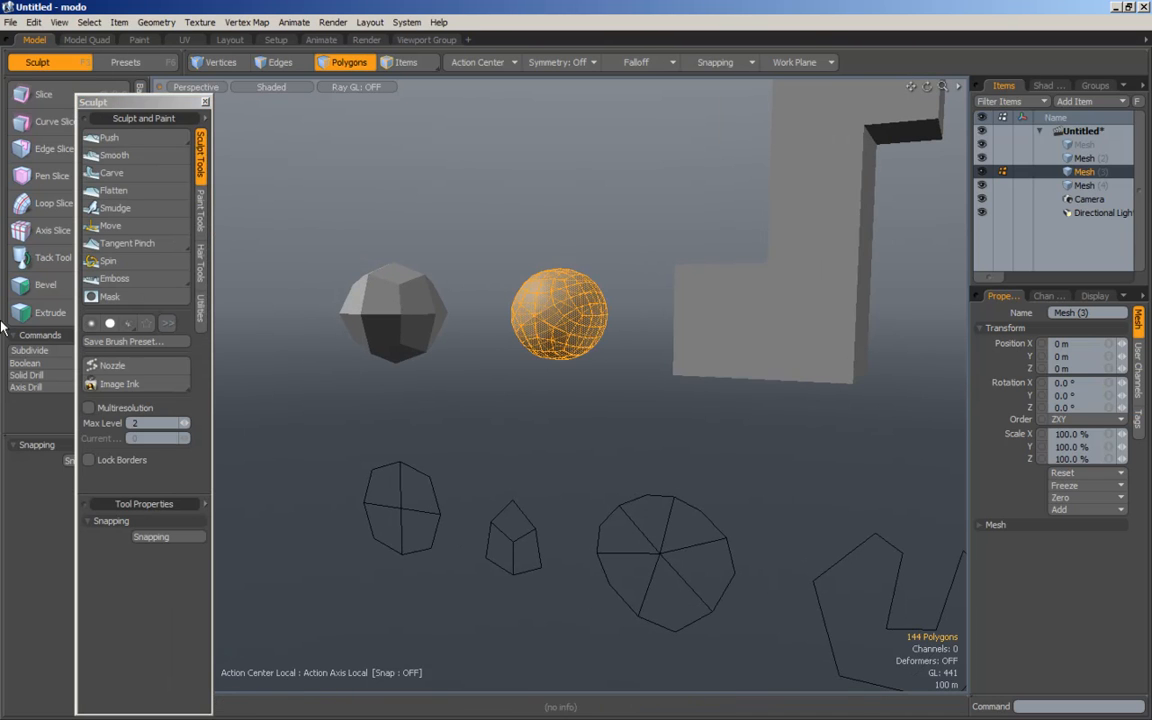
click(56, 353)
click(52, 349)
click(558, 257)
alt+drag(558, 257, 525, 318)
Step: Examine the rounded prism's surface from close up and from a distance, and close the sculpting tools
scroll(525, 319, up, 5)
alt+drag(717, 324, 667, 318)
scroll(633, 329, up, 2)
alt+drag(545, 401, 596, 341)
key(3)
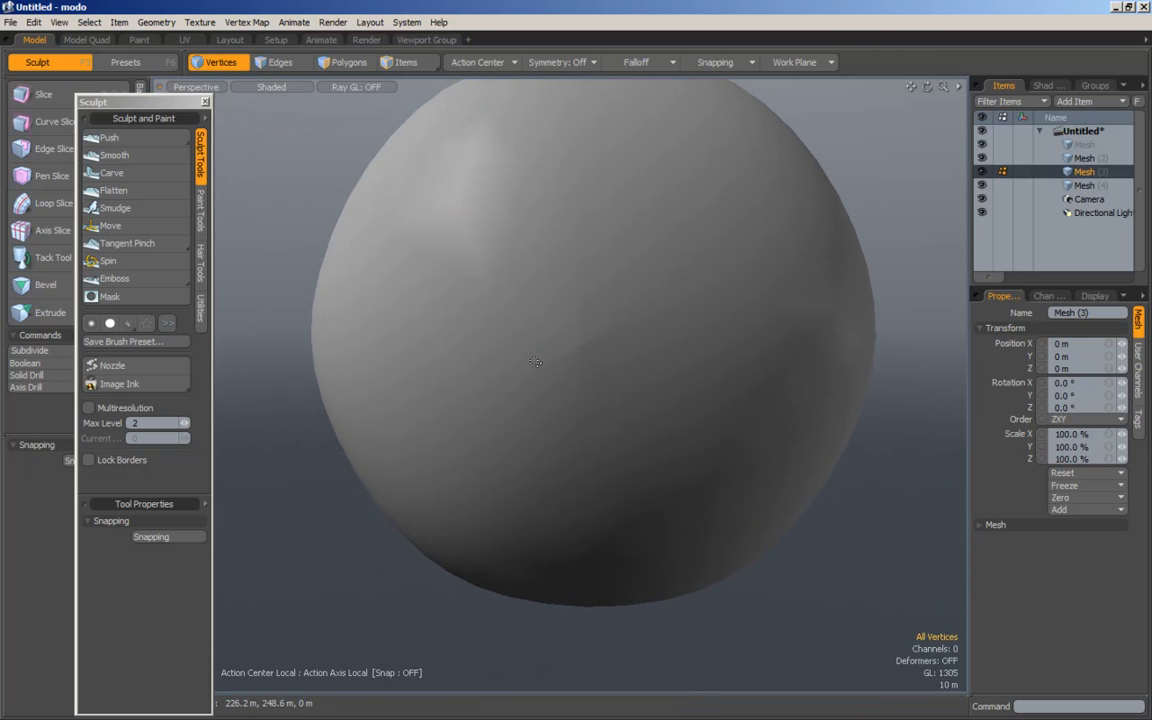
scroll(558, 339, down, 4)
alt+drag(645, 322, 517, 285)
scroll(580, 326, down, 5)
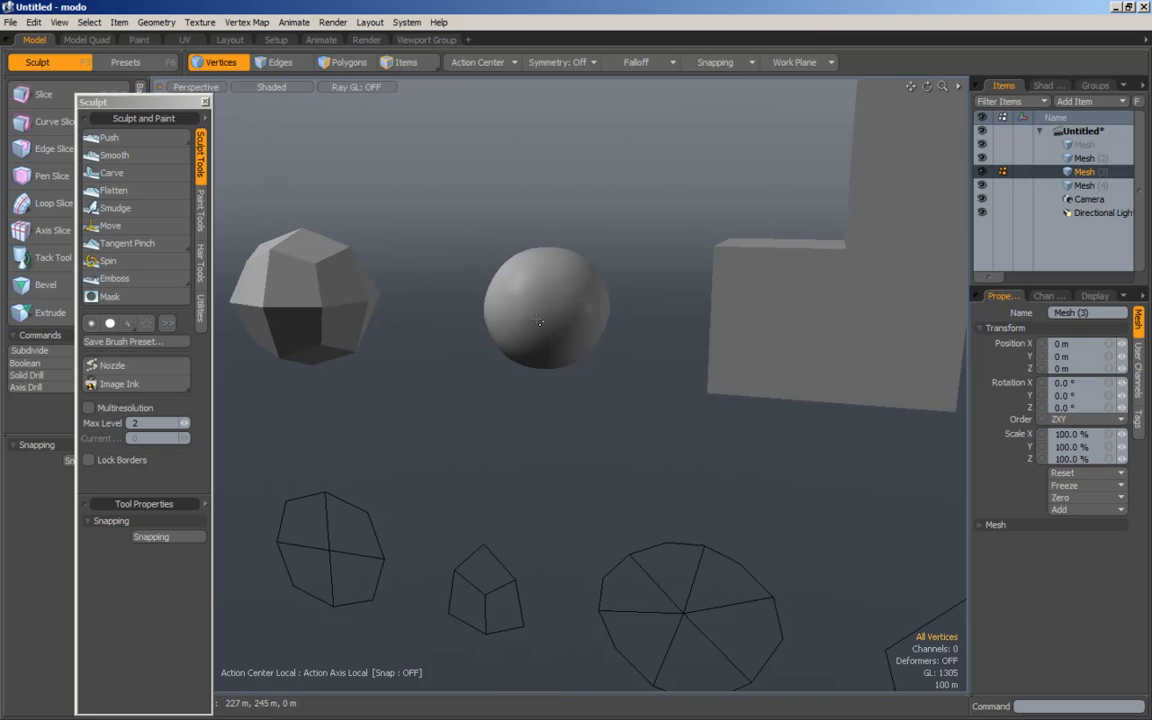
scroll(529, 328, up, 5)
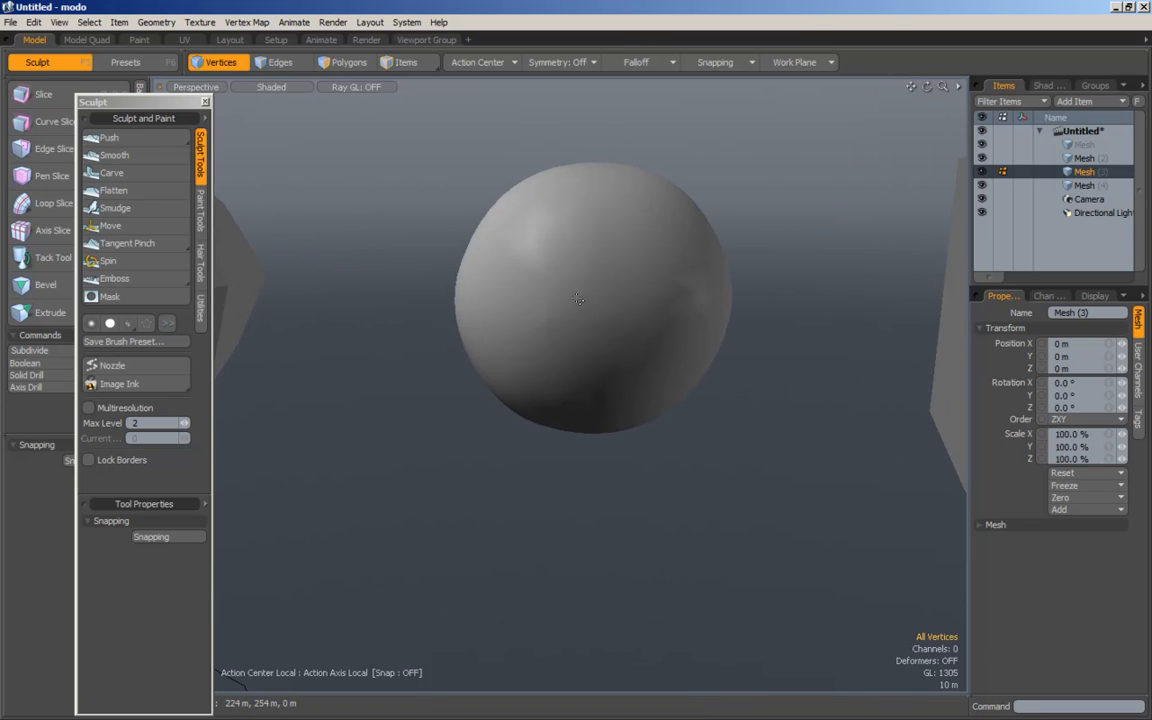
scroll(533, 313, down, 5)
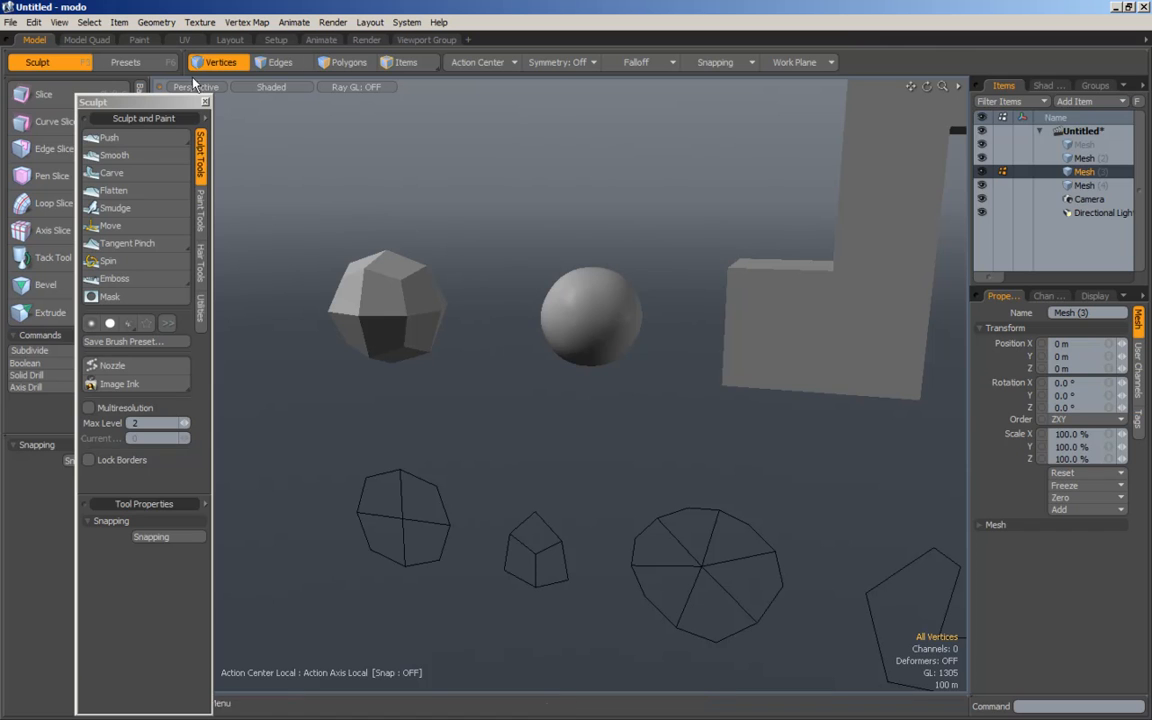
click(206, 103)
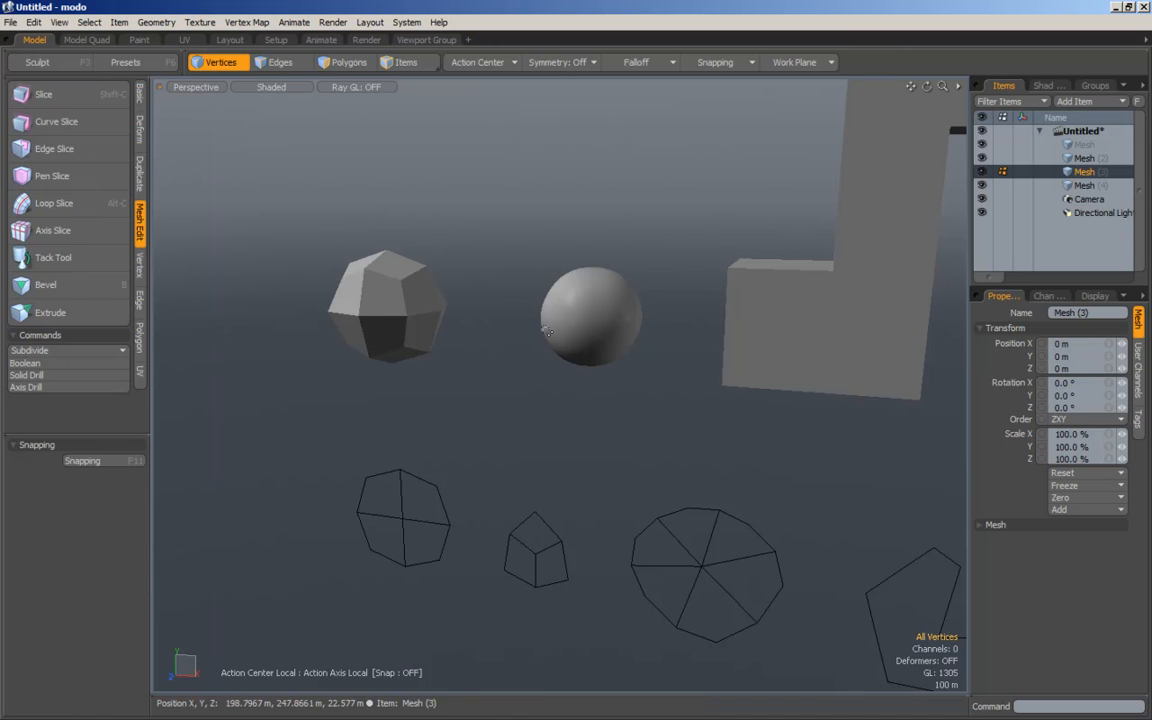
Step: Undo the prism's subdivisions back to the original hexagonal prism
scroll(710, 334, down, 3)
alt+shift+drag(710, 334, 474, 309)
key(3)
key(ctrl+z)
key(ctrl+z)
key(ctrl+z)
key(ctrl+z)
key(ctrl+z)
key(ctrl+z)
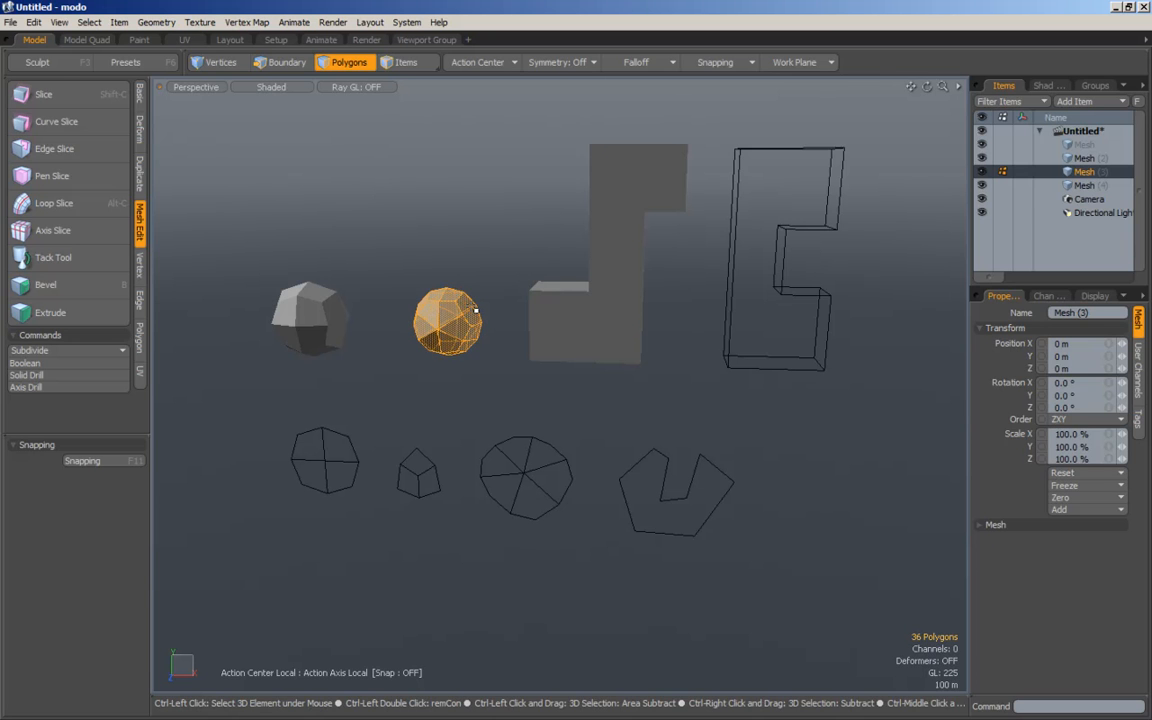
alt+drag(399, 337, 510, 402)
drag(524, 411, 575, 444)
alt+drag(359, 106, 635, 337)
Step: Delete the hexagonal back face of the prism so that one end is open
click(673, 347)
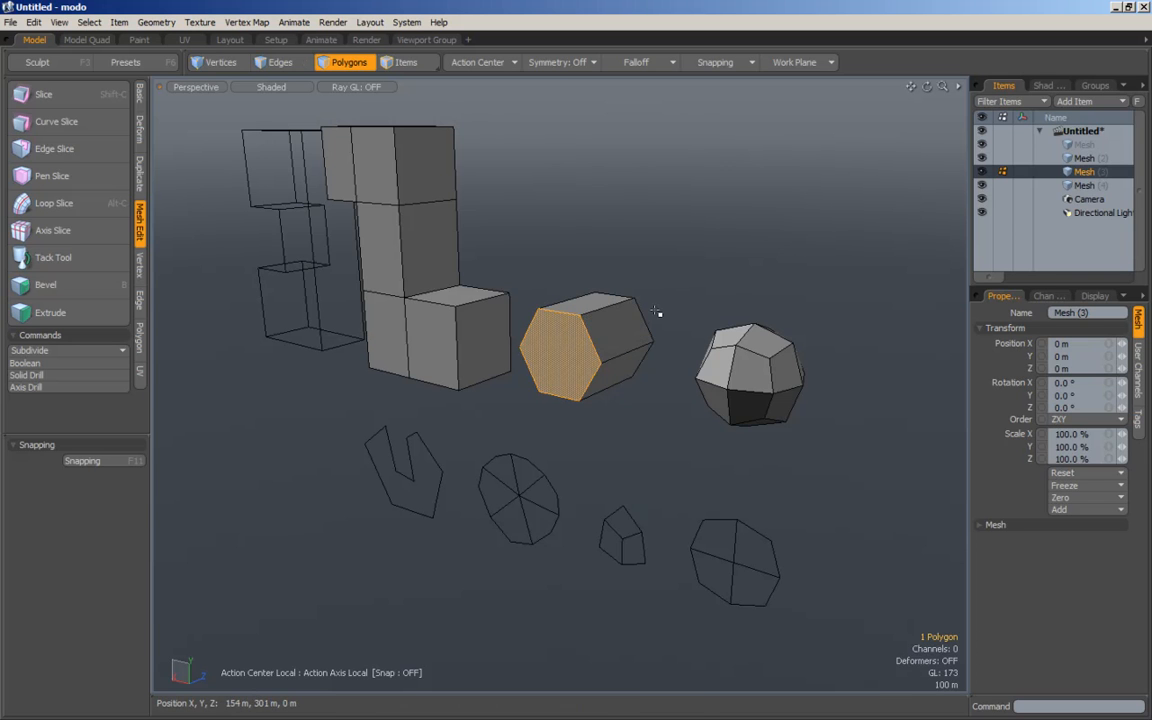
key(Delete)
mouse_move(758, 318)
alt+mouse_down()
mouse_move(746, 327)
mouse_move(768, 328)
alt+mouse_up()
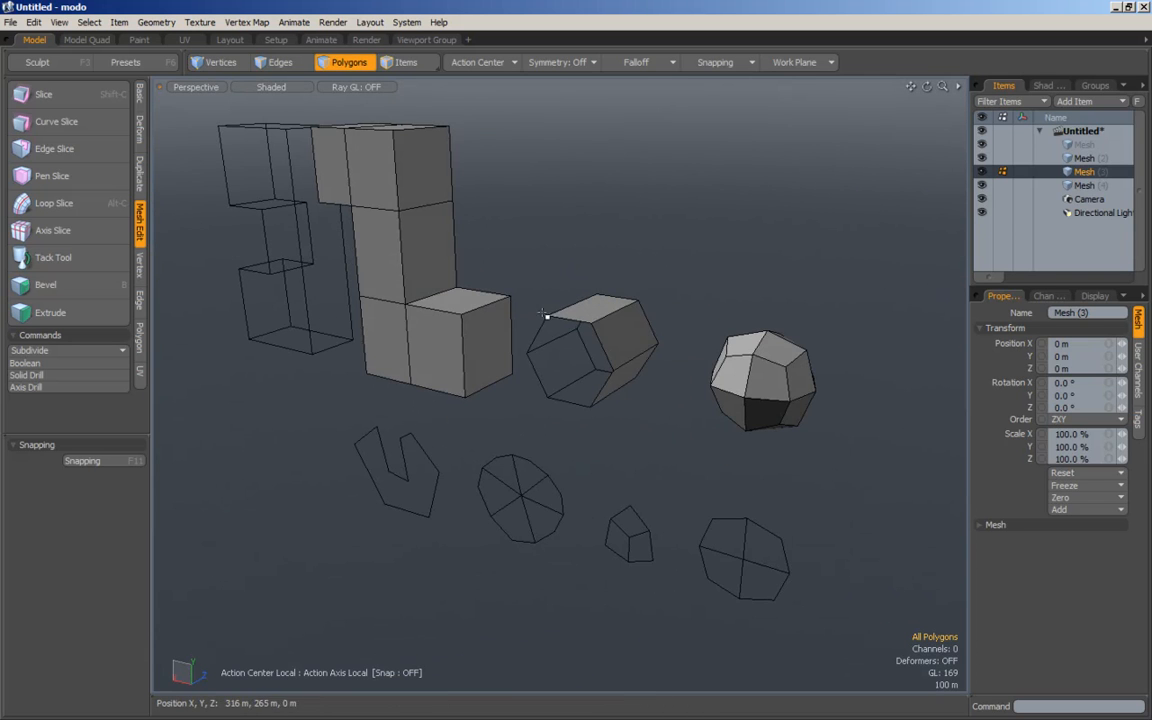
alt+drag(524, 343, 411, 324)
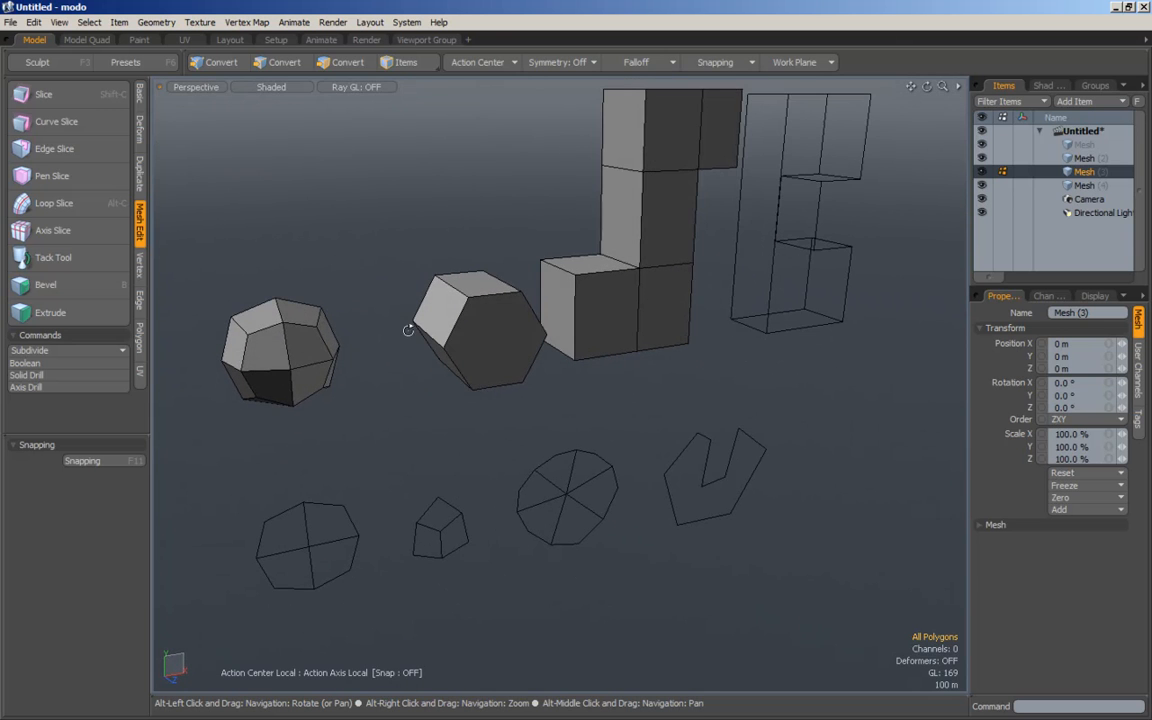
alt+drag(505, 349, 455, 352)
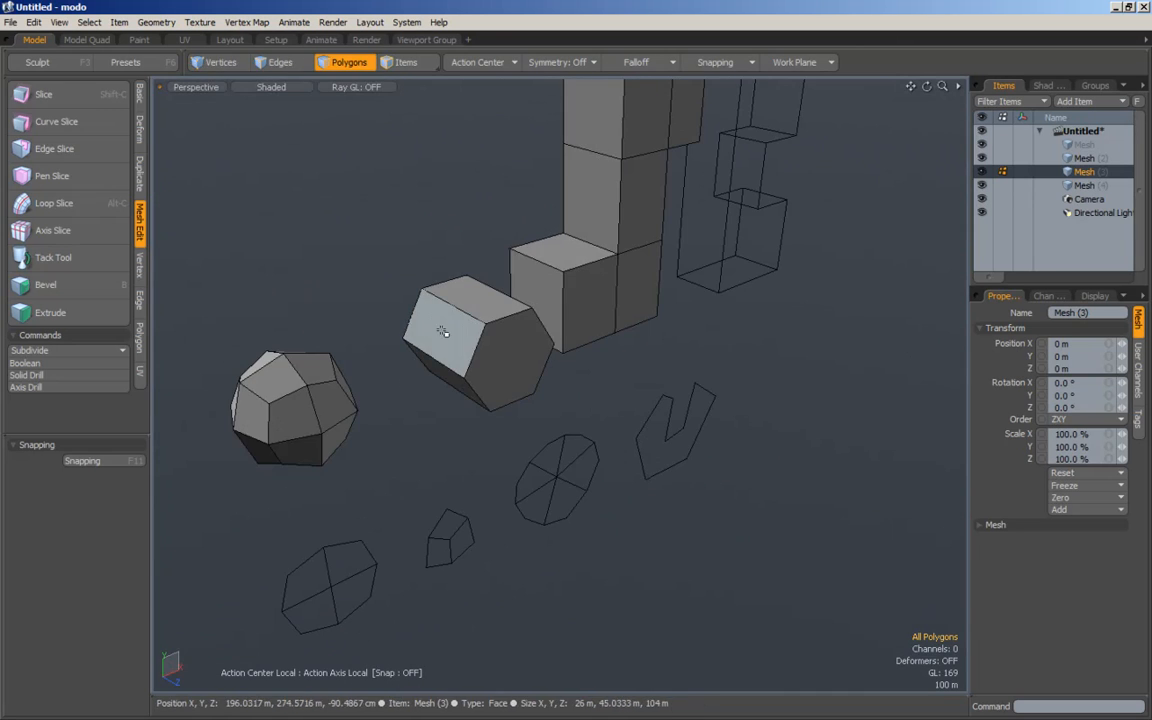
alt+drag(518, 376, 455, 352)
scroll(456, 352, up, 2)
Step: Select one edge on the rim of the prism's open end to examine which faces share it
click(281, 64)
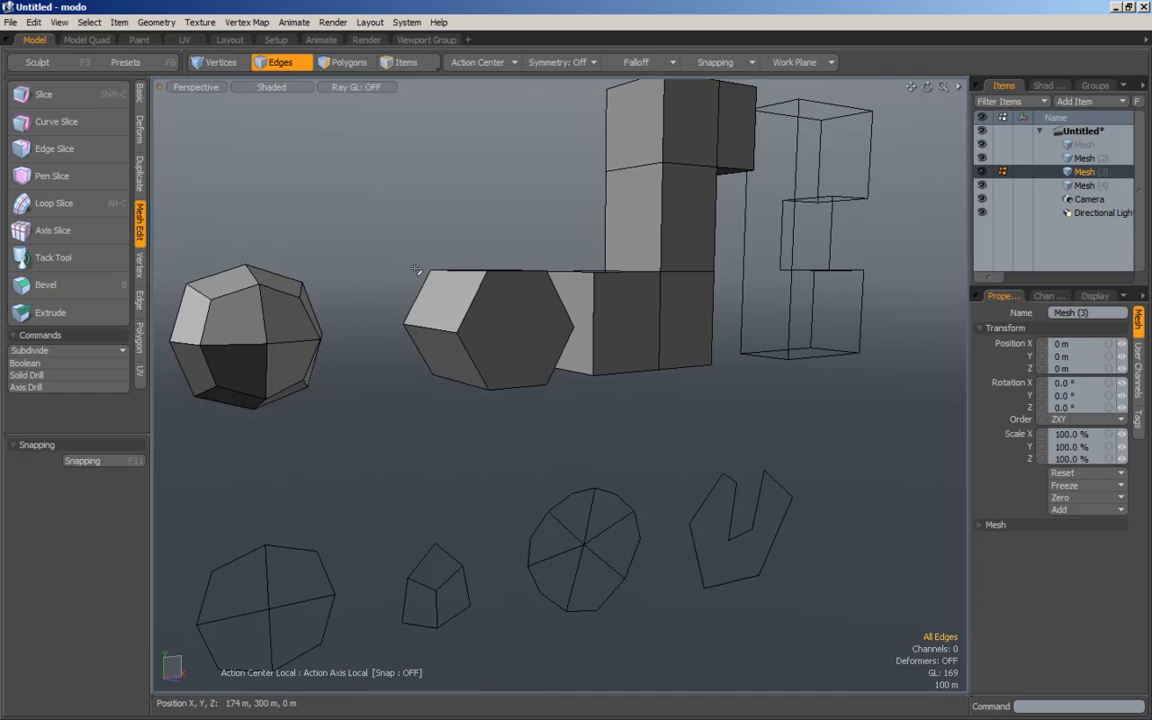
shift+click(428, 349)
alt+drag(430, 350, 406, 352)
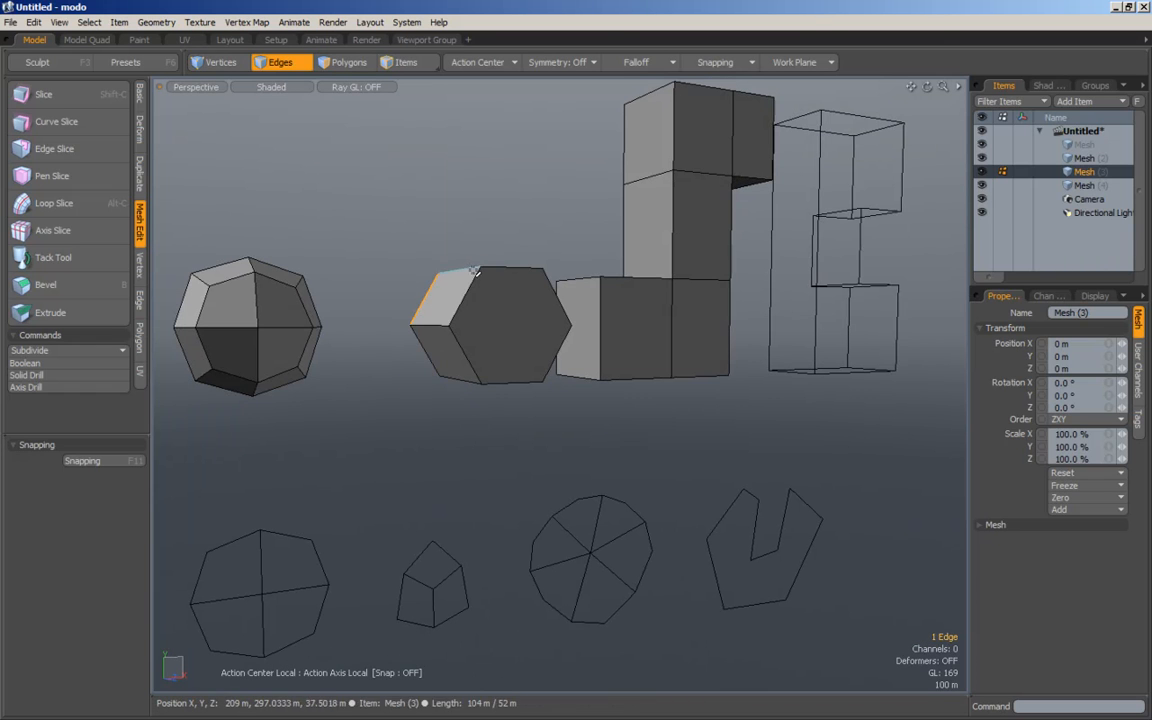
alt+drag(452, 315, 583, 315)
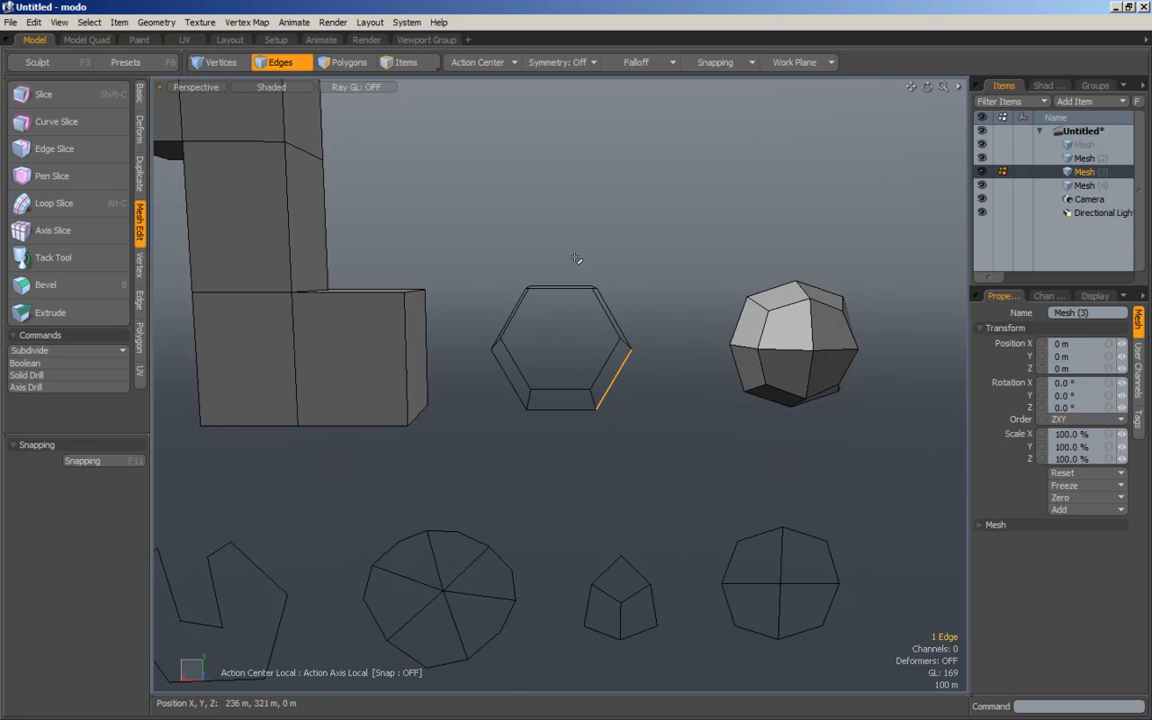
alt+drag(689, 329, 483, 317)
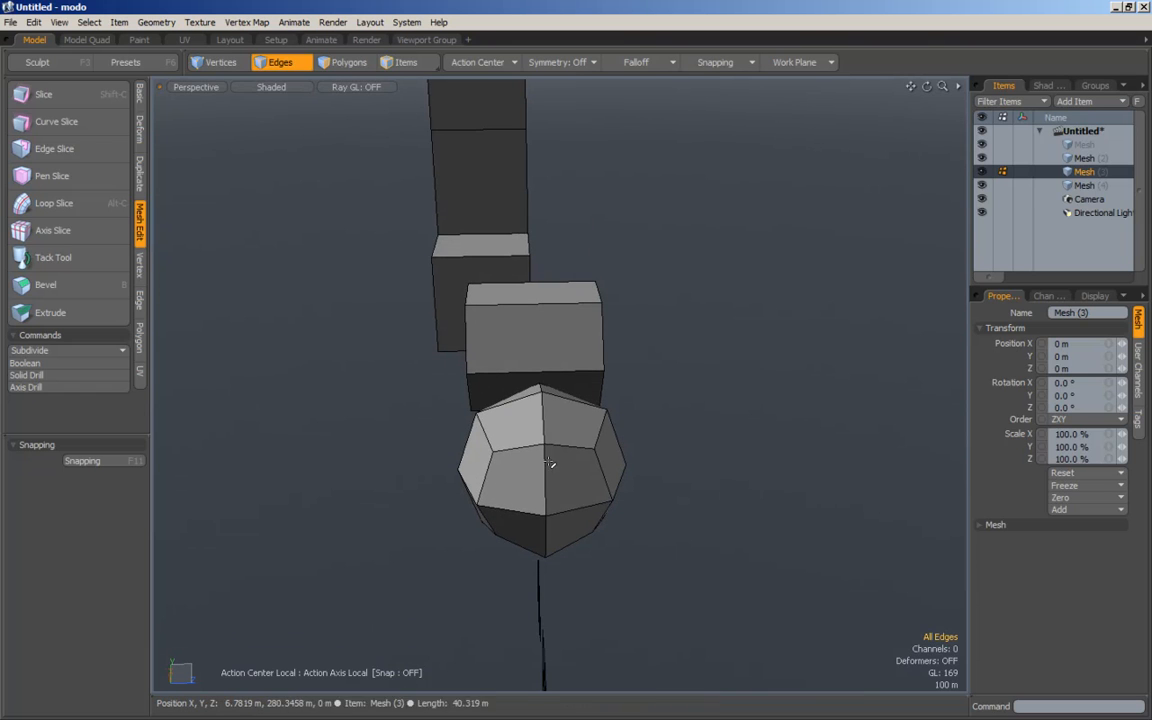
Step: Try moving a rim edge of the prism's open end 18 m along X, and undo the move
key(w)
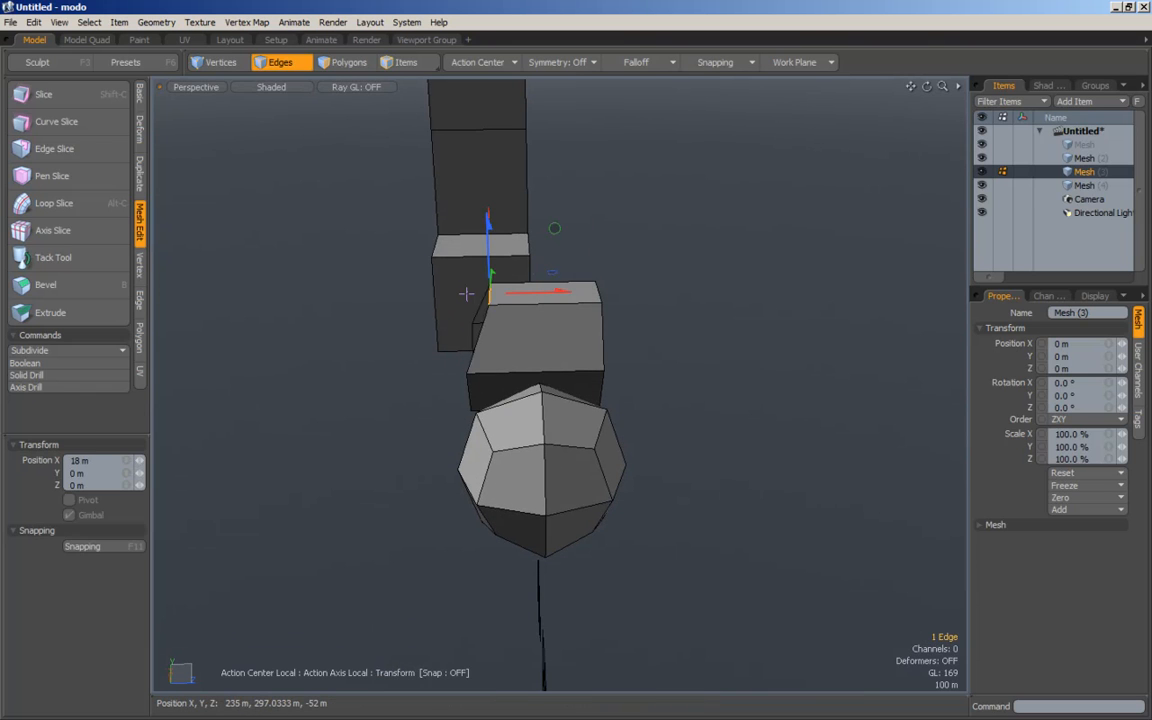
scroll(501, 375, down, 1)
key(q)
alt+drag(501, 375, 530, 463)
key(ctrl+z)
Step: Try moving two edges of the subdivided cube about 17 m along Y, and clear the selection
shift+click(504, 515)
alt+drag(504, 515, 511, 423)
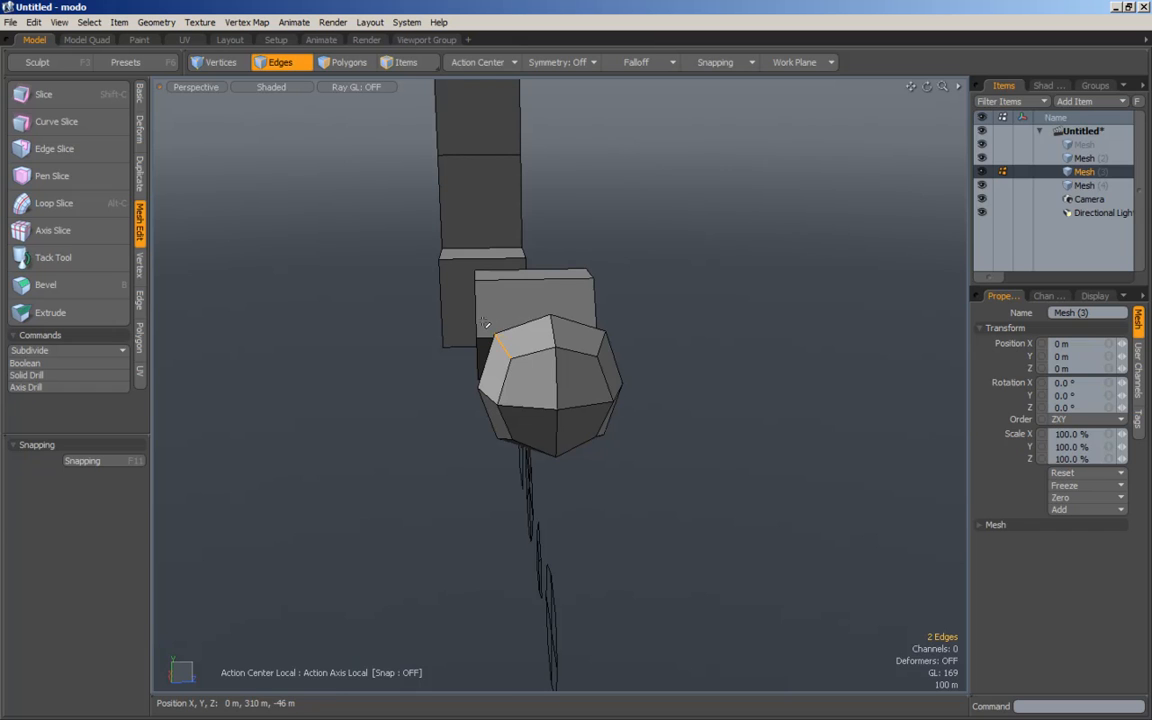
key(w)
drag(496, 218, 479, 203)
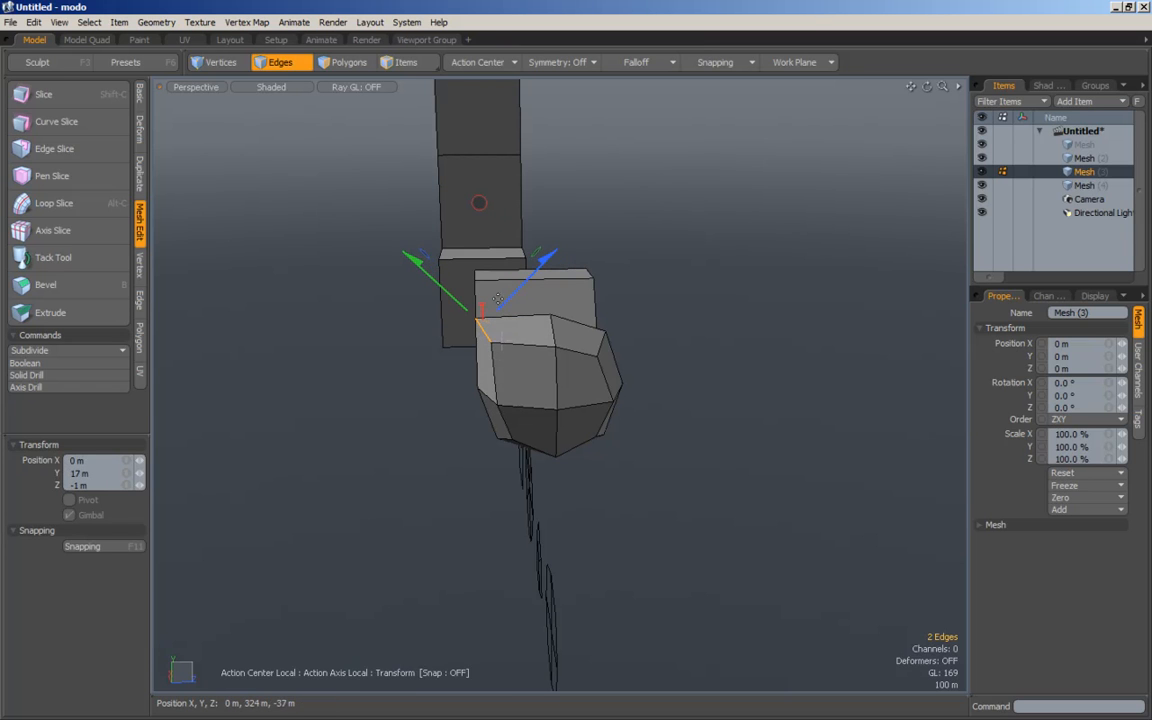
drag(487, 289, 499, 309)
key(q)
click(721, 350)
Step: Apply SDS Subdivide twice to the whole open-ended prism and clear the selection
alt+drag(721, 350, 454, 260)
double_click(496, 340)
alt+drag(527, 369, 820, 430)
alt+drag(570, 370, 470, 315)
key(3)
double_click(565, 311)
click(44, 351)
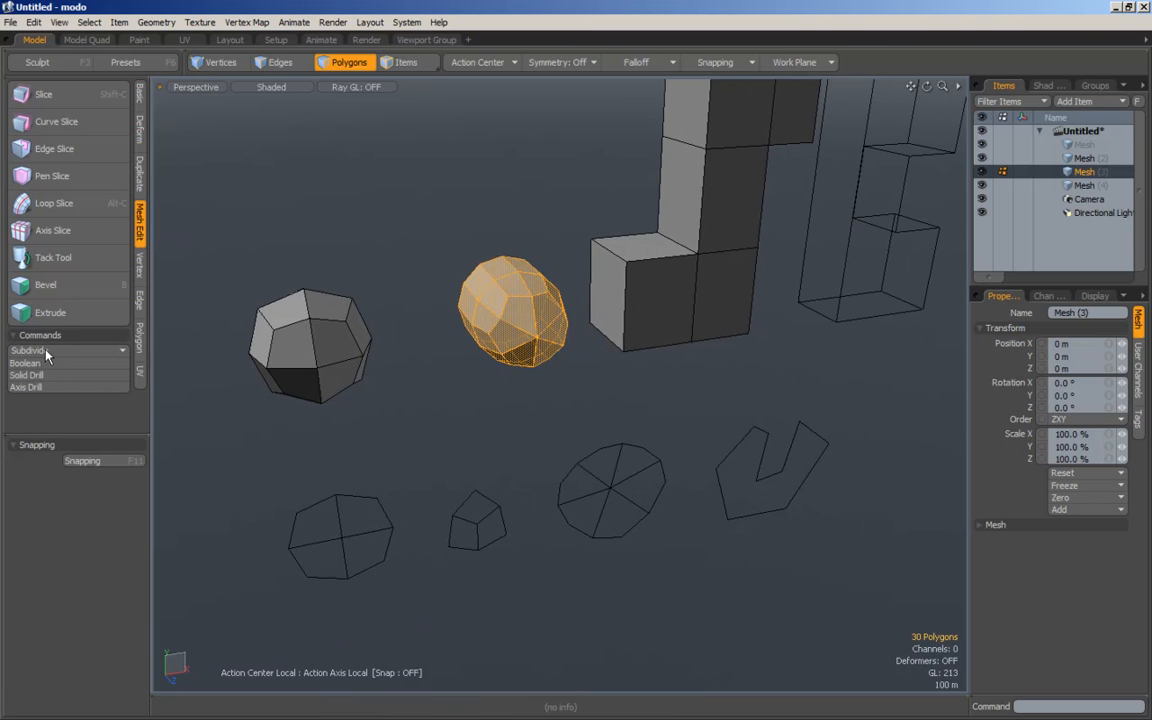
click(45, 352)
click(419, 288)
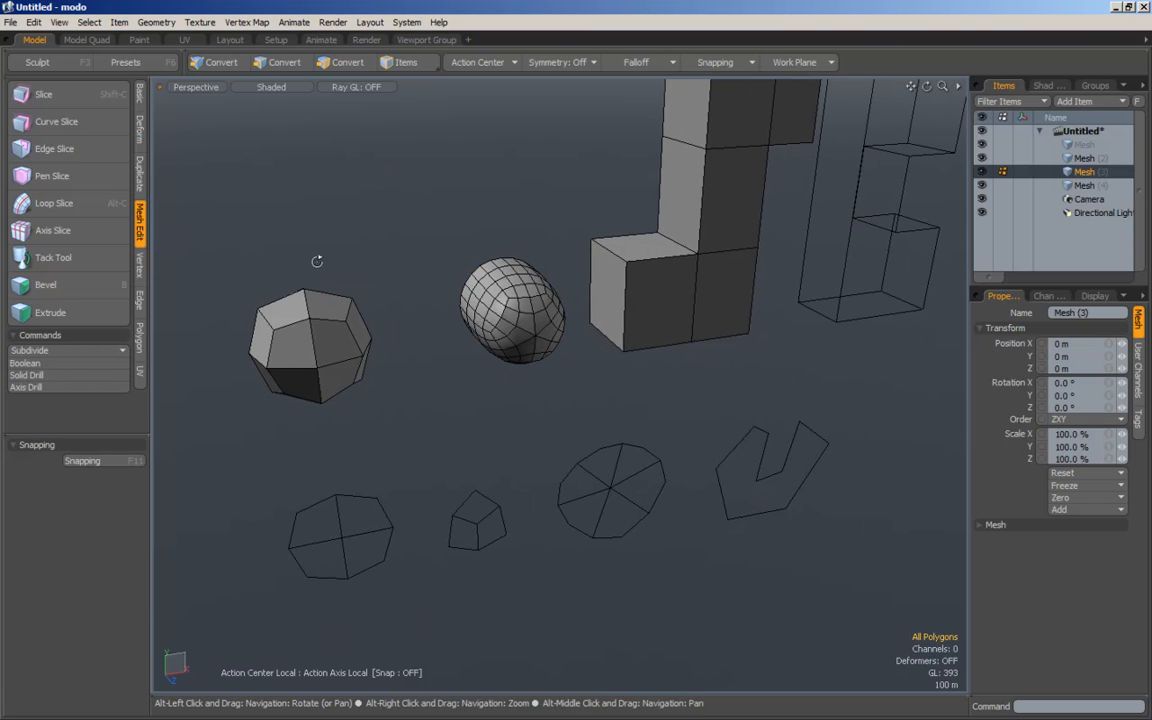
Step: Examine the closed and open ends of the subdivided prism from several sides
mouse_move(316, 262)
alt+mouse_down()
mouse_move(383, 278)
mouse_move(584, 270)
mouse_move(430, 287)
mouse_move(438, 297)
alt+mouse_up()
alt+drag(616, 364, 441, 357)
alt+drag(572, 340, 512, 463)
double_click(558, 291)
alt+drag(584, 329, 625, 391)
click(634, 332)
alt+scroll(638, 333, up, 1)
alt+middle_drag(638, 329, 649, 353)
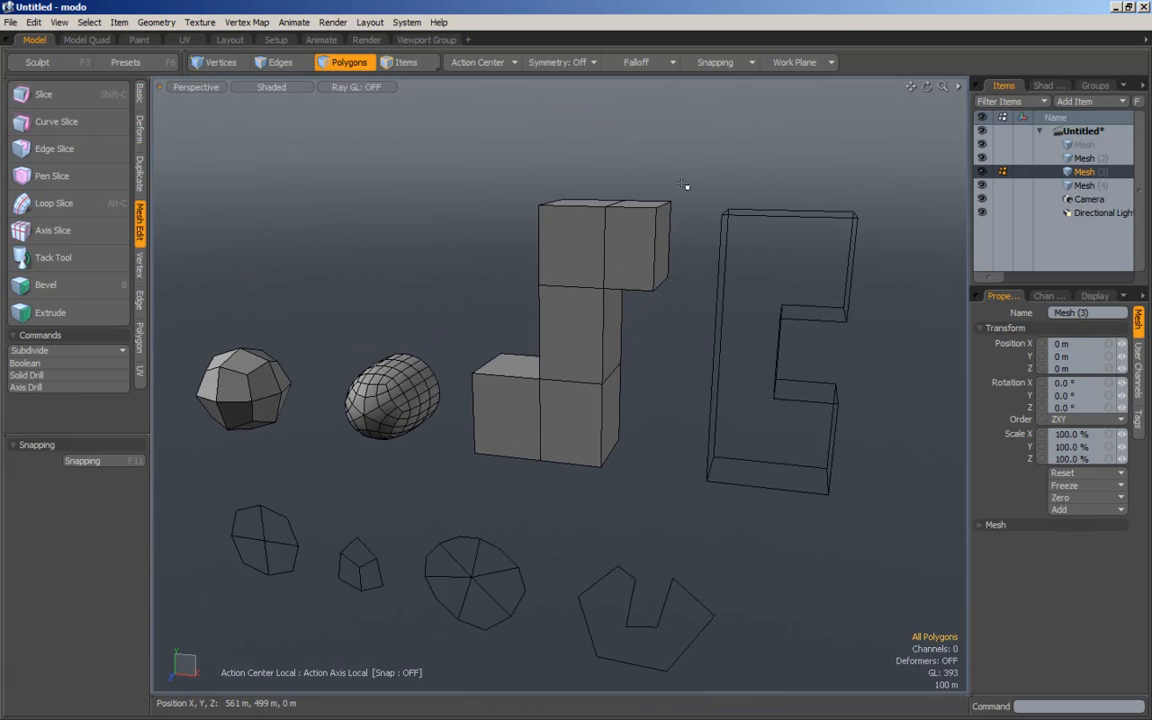
Step: Select vertices around the stepped block's upper front corner to examine how many edges meet at each
alt+drag(465, 419, 533, 252)
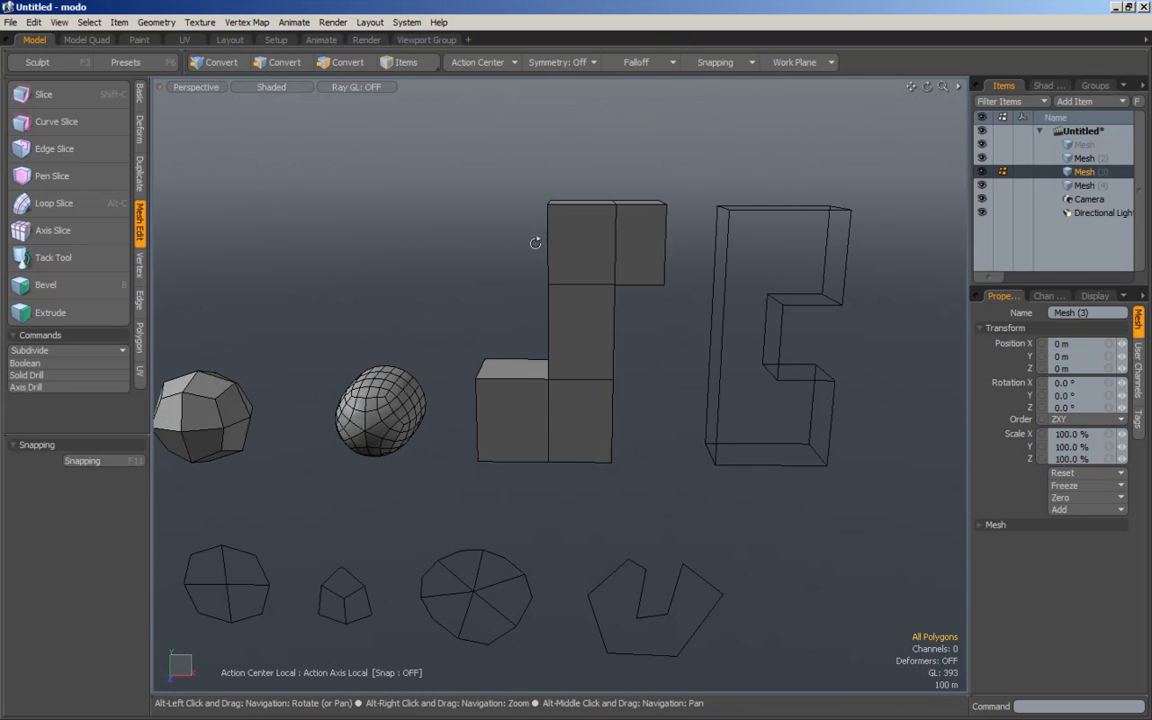
click(222, 62)
alt+drag(478, 193, 610, 212)
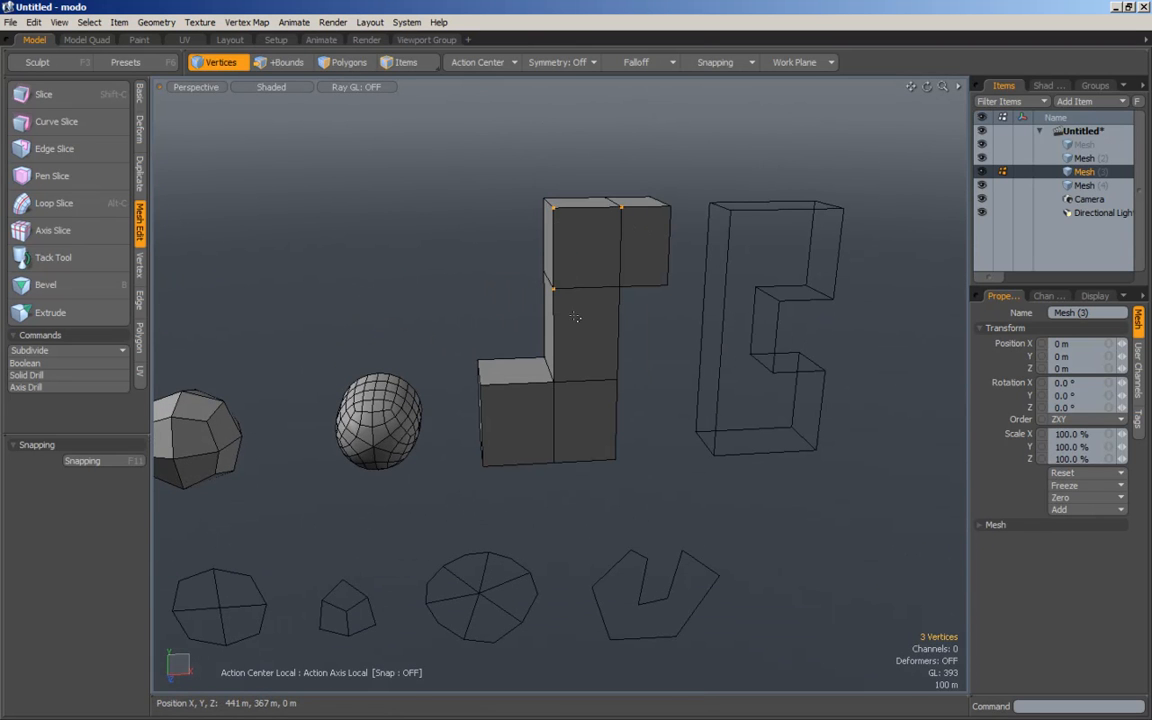
shift+right_drag(573, 310, 574, 310)
alt+drag(597, 286, 614, 267)
Step: Try moving the vertices at the stepped block's upper outer corner, undo the move, and clear the selection
right_drag(510, 177, 580, 228)
alt+drag(607, 257, 545, 250)
key(w)
drag(460, 203, 472, 225)
key(ctrl+z)
key(q)
click(607, 150)
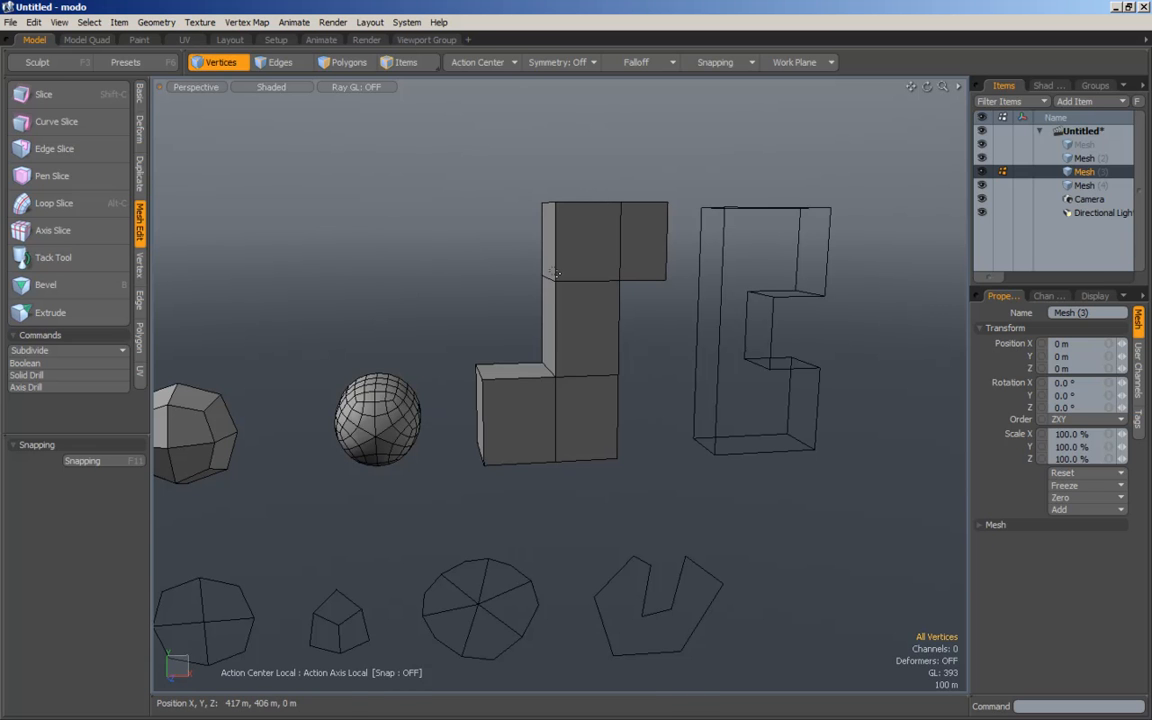
Step: Select the vertices along the stepped block's inner corners to compare their connecting edges, and clear the selection
alt+drag(548, 258, 524, 232)
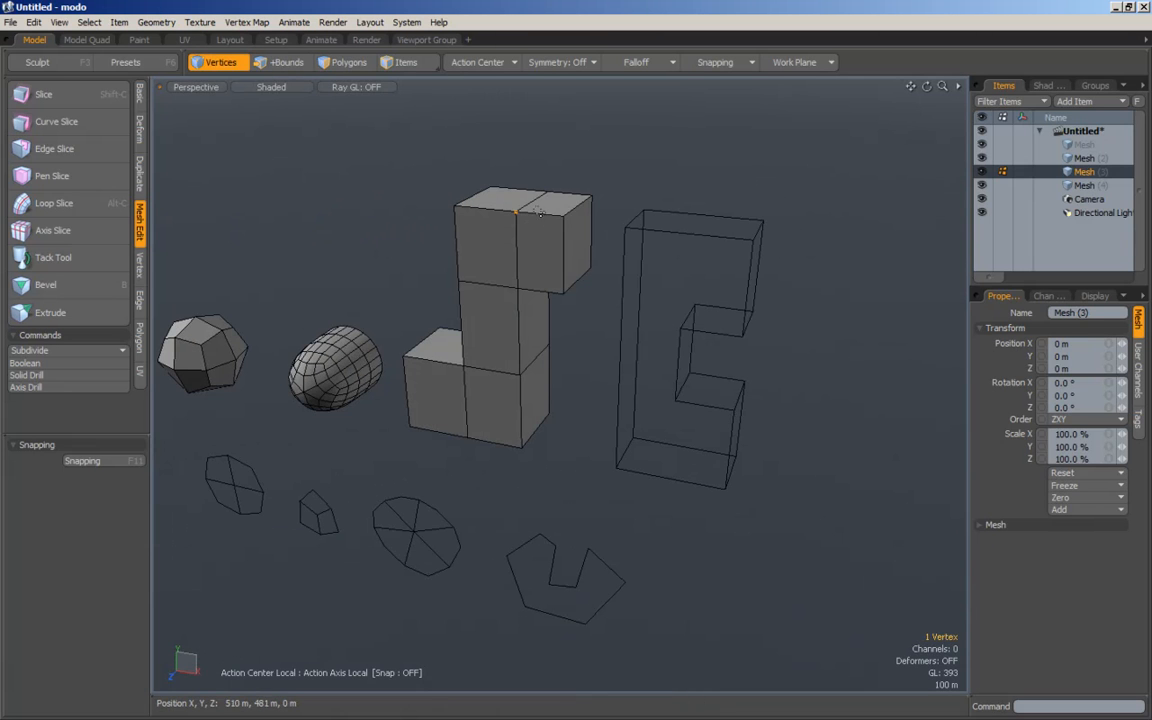
shift+click(520, 291)
alt+drag(530, 337, 562, 240)
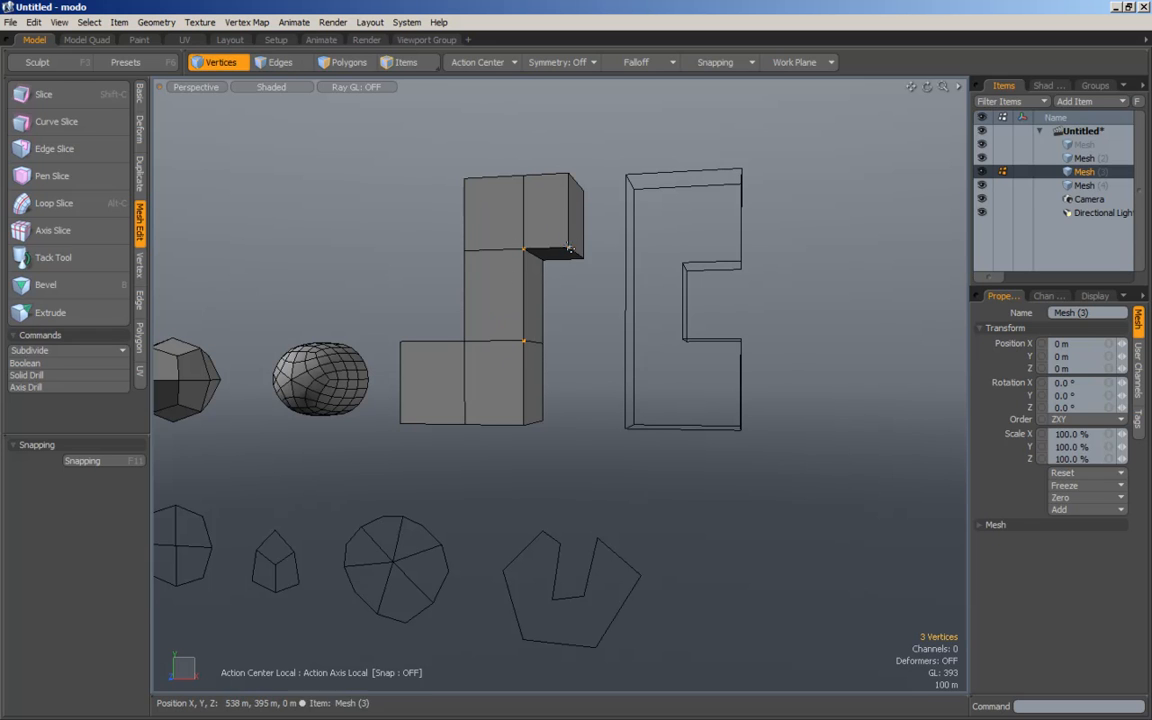
click(420, 264)
alt+drag(420, 264, 432, 304)
Step: Apply SDS Subdivide twice to the whole stepped block and select the rounded result
alt+drag(440, 225, 574, 157)
alt+drag(620, 291, 596, 157)
alt+drag(620, 203, 480, 255)
click(347, 62)
double_click(666, 265)
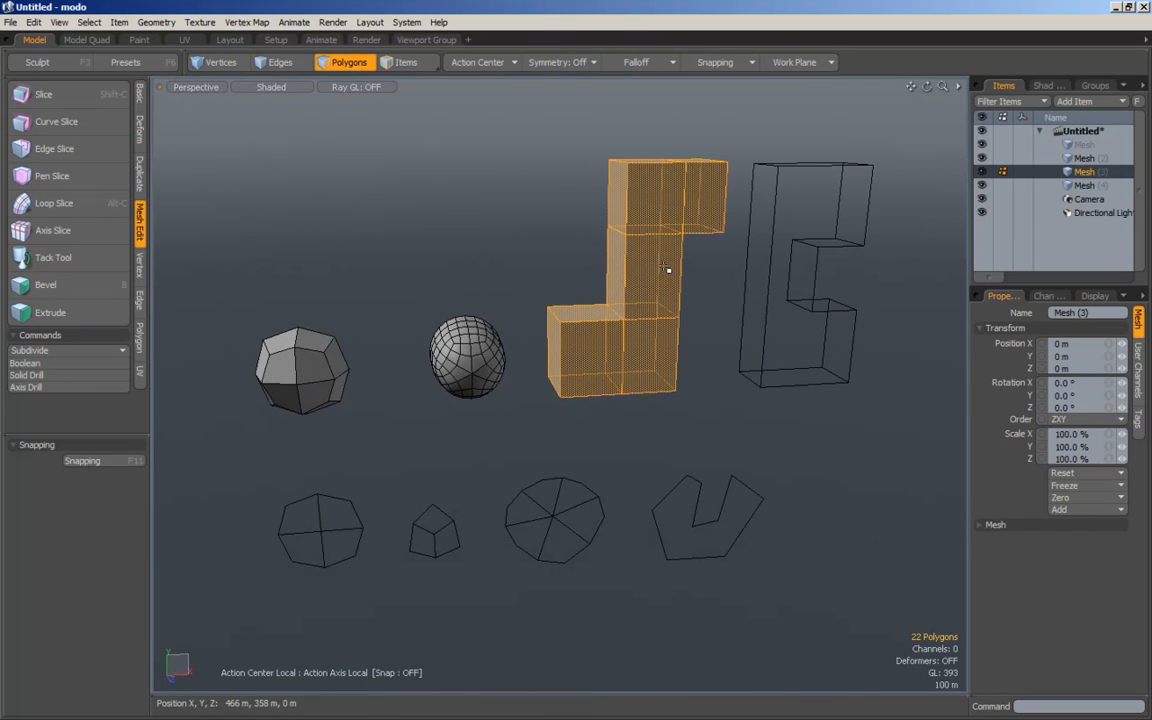
click(58, 352)
click(58, 352)
click(58, 352)
click(58, 352)
click(501, 272)
alt+drag(586, 260, 486, 262)
double_click(540, 221)
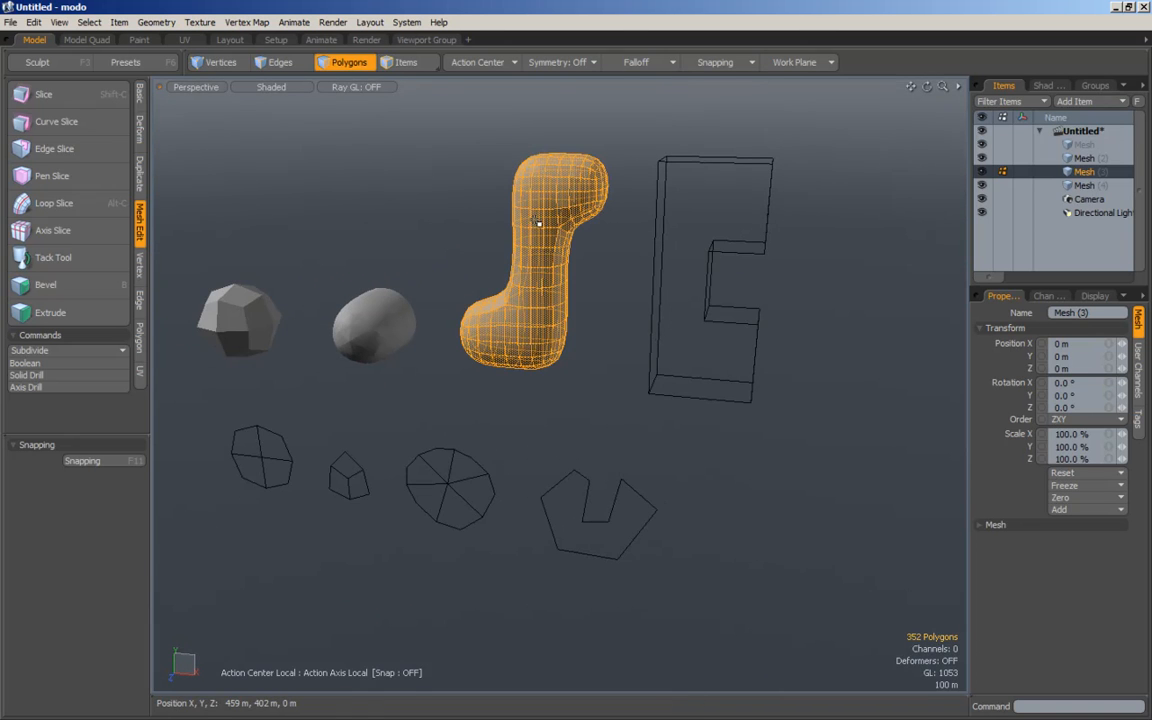
Step: Apply SDS Subdivide once more to the selected rounded stepped block
alt+drag(418, 218, 501, 211)
click(454, 187)
double_click(541, 233)
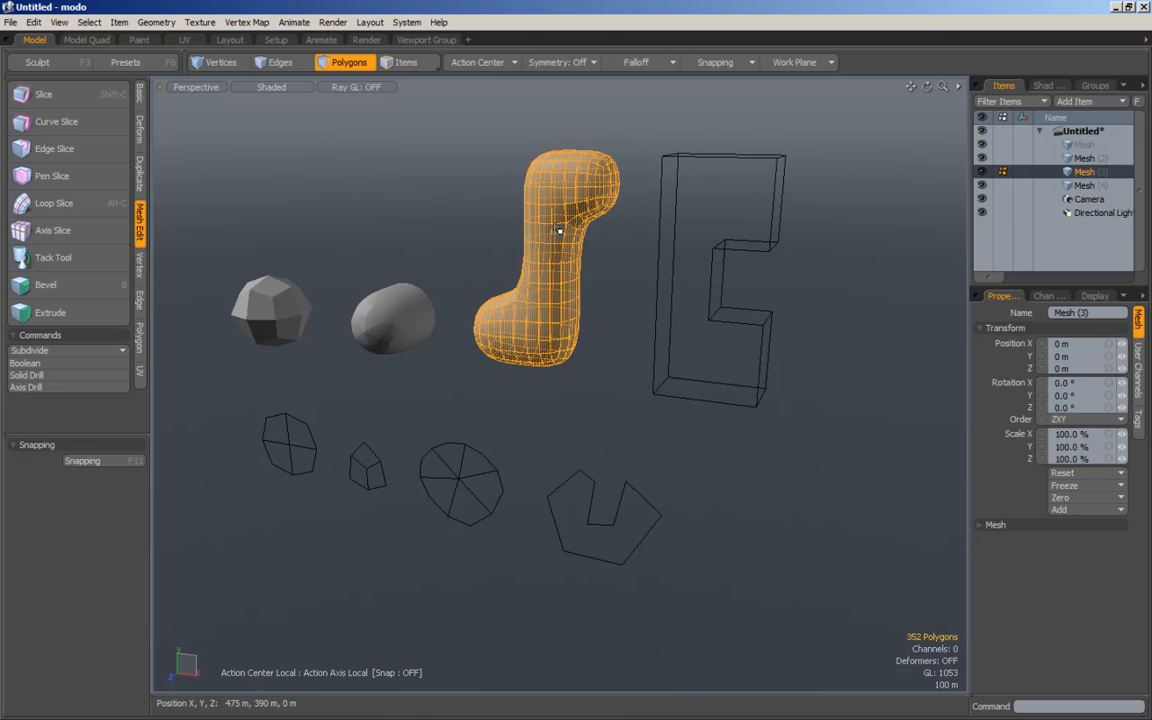
click(79, 350)
click(79, 357)
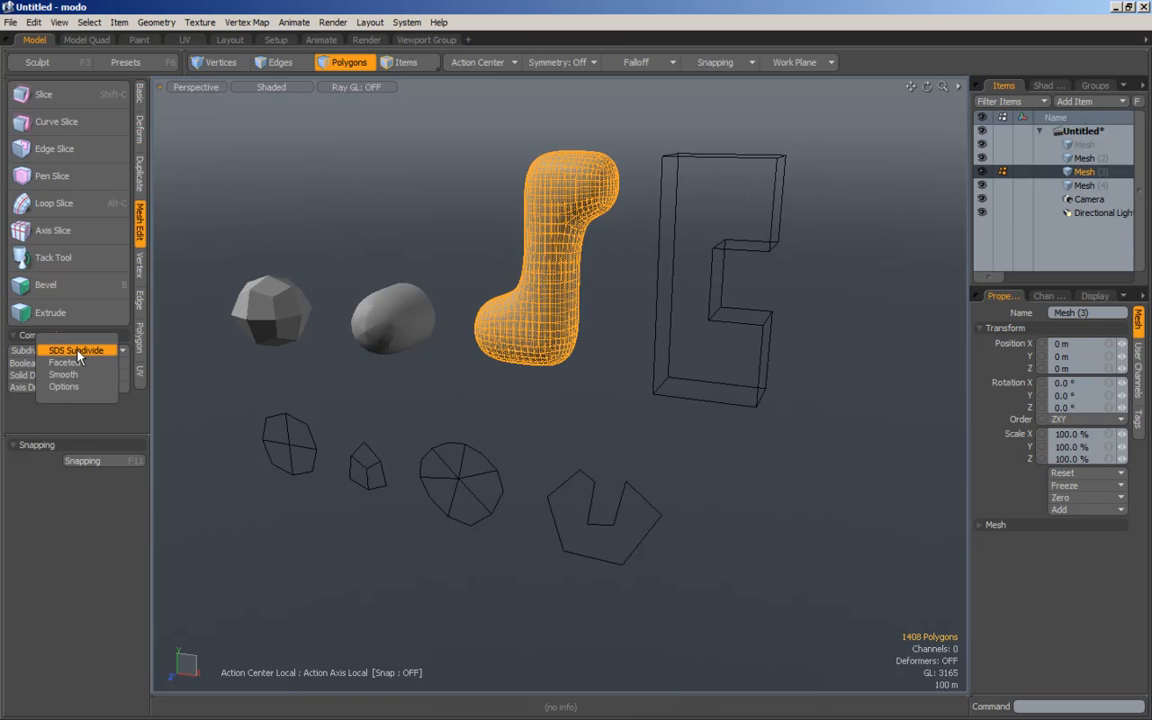
Step: Try one further SDS Subdivide on the rounded stepped block, inspect its lower bend, and undo it
click(360, 225)
alt+drag(373, 257, 575, 396)
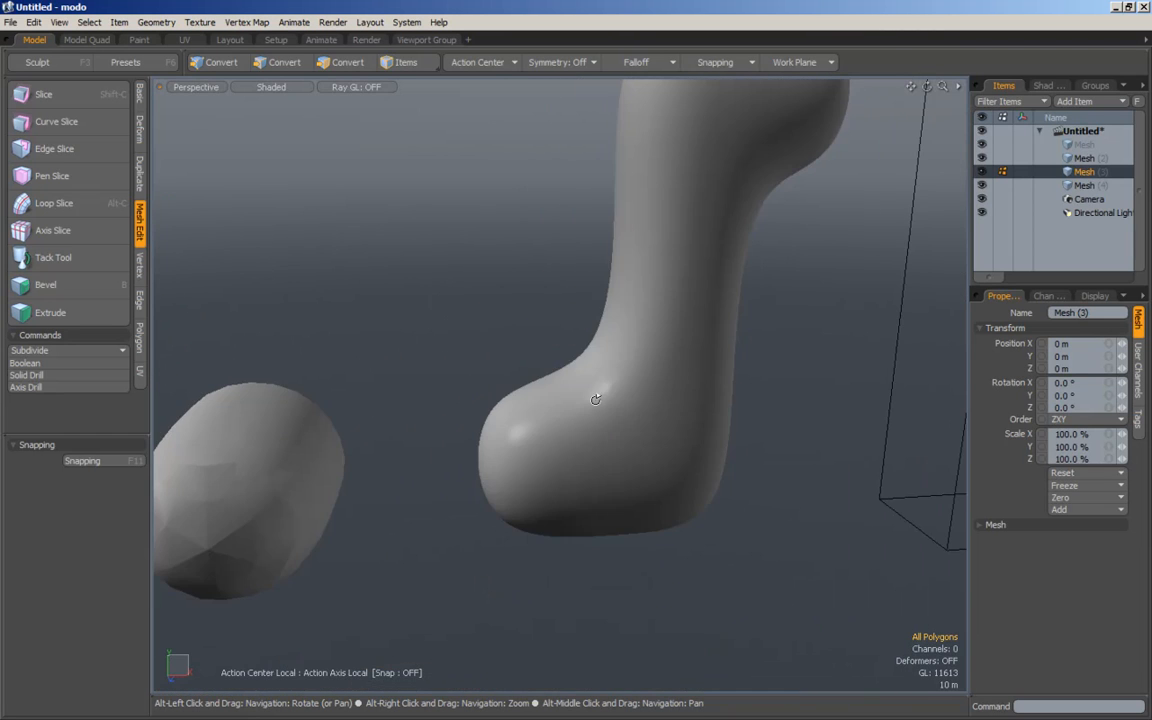
key(ctrl+z)
key(ctrl+z)
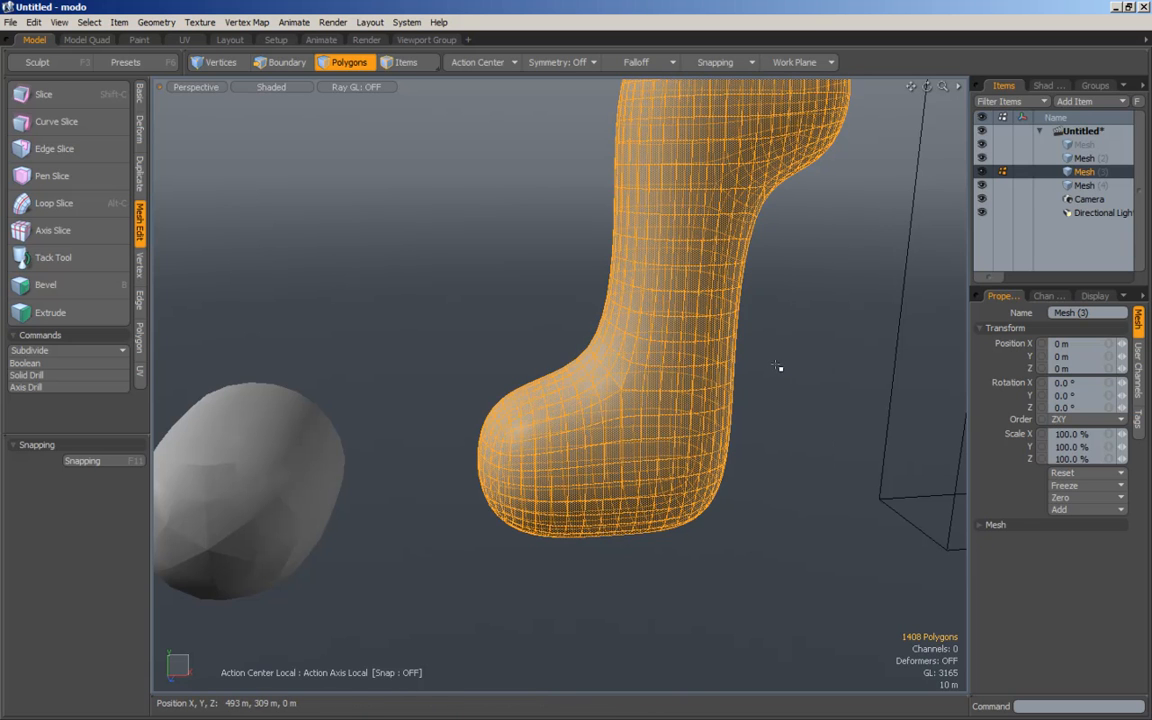
Step: Clear the selection and examine the surface smoothness around the stepped block's lower inner bend
drag(814, 370, 815, 374)
ctrl+alt+drag(725, 396, 685, 372)
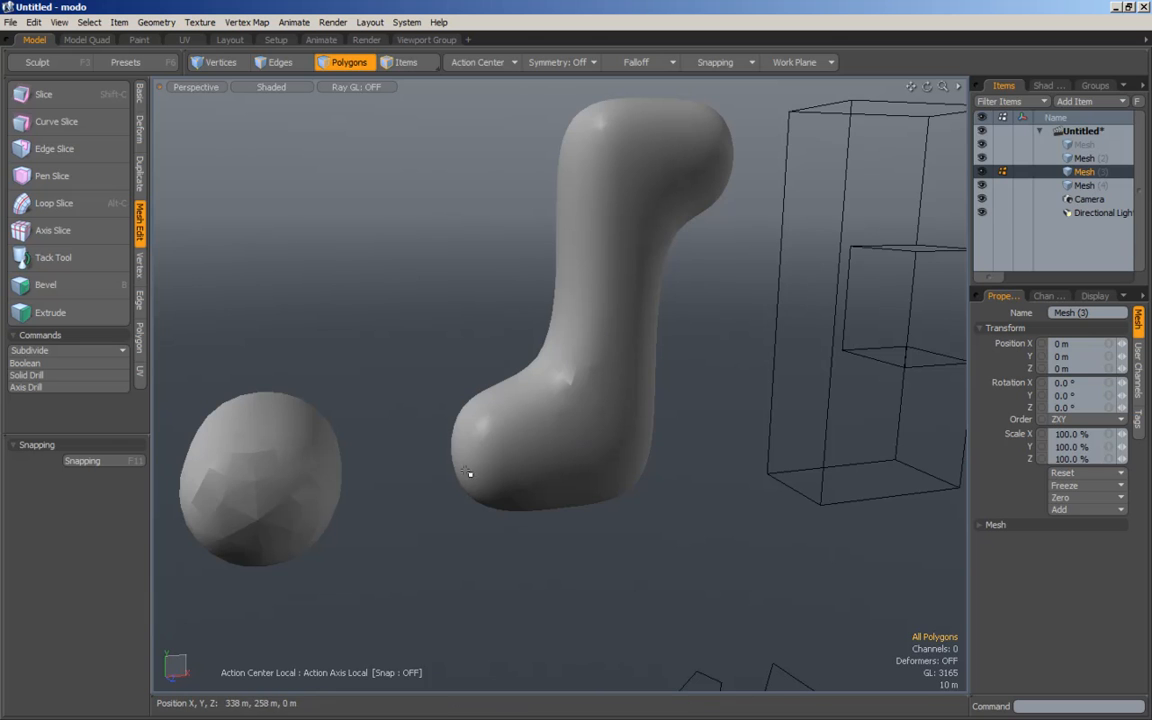
mouse_move(571, 368)
ctrl+alt+mouse_down()
mouse_move(658, 427)
mouse_move(687, 409)
mouse_move(591, 437)
mouse_move(609, 437)
ctrl+alt+mouse_up()
click(846, 339)
mouse_move(846, 339)
ctrl+alt+mouse_down()
mouse_move(782, 314)
mouse_move(632, 396)
mouse_move(633, 314)
mouse_move(612, 329)
mouse_move(634, 318)
ctrl+alt+mouse_up()
scroll(612, 328, up, 3)
Step: Select the polygons meeting at the stepped block's lower inner bend to examine their layout, and clear the selection
click(783, 365)
mouse_move(621, 275)
mouse_down()
mouse_move(599, 301)
mouse_move(612, 301)
mouse_up()
click(751, 337)
mouse_move(607, 257)
mouse_down()
mouse_move(753, 335)
mouse_move(589, 332)
mouse_up()
key(KP_8)
click(800, 266)
alt+drag(658, 281, 442, 368)
scroll(694, 285, down, 3)
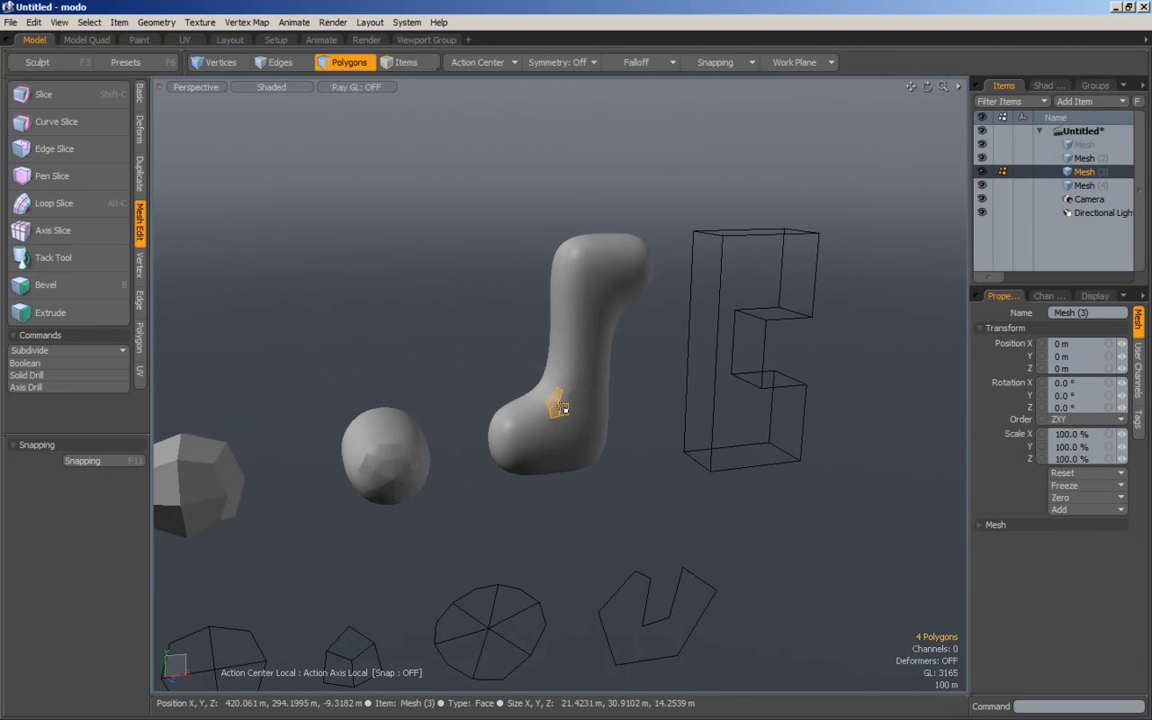
alt+right_drag(696, 438, 604, 442)
alt+drag(604, 442, 597, 432)
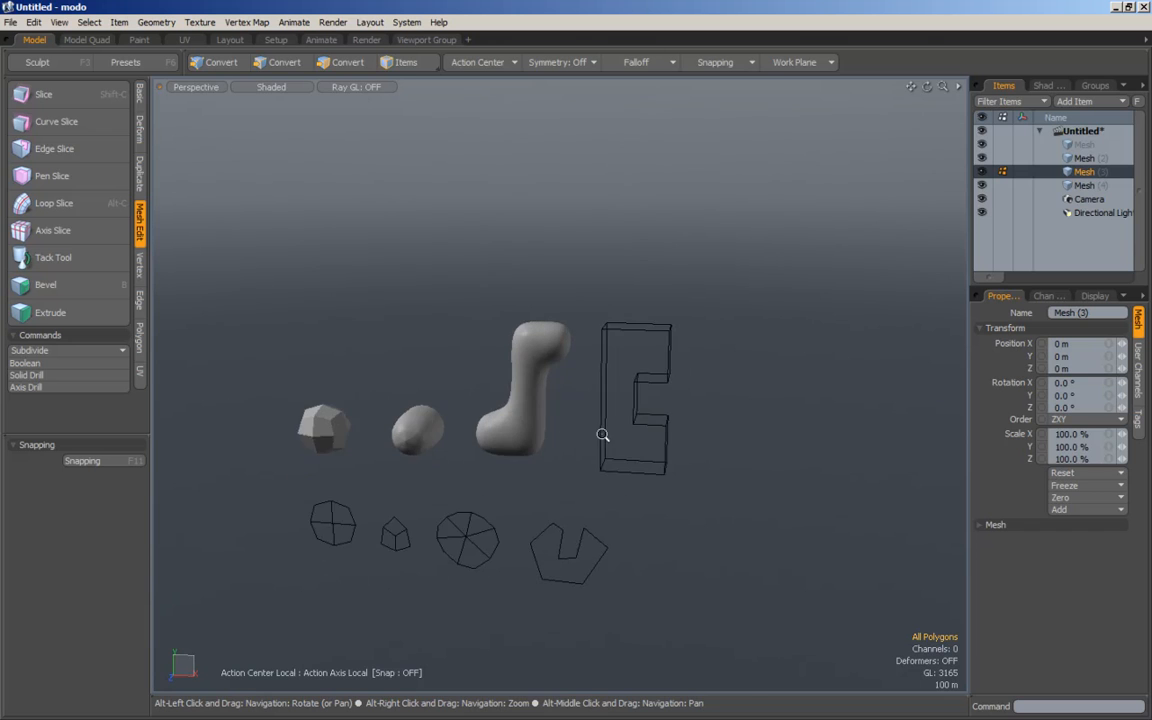
alt+middle_drag(549, 416, 563, 383)
alt+right_drag(563, 383, 575, 389)
alt+drag(540, 311, 597, 382)
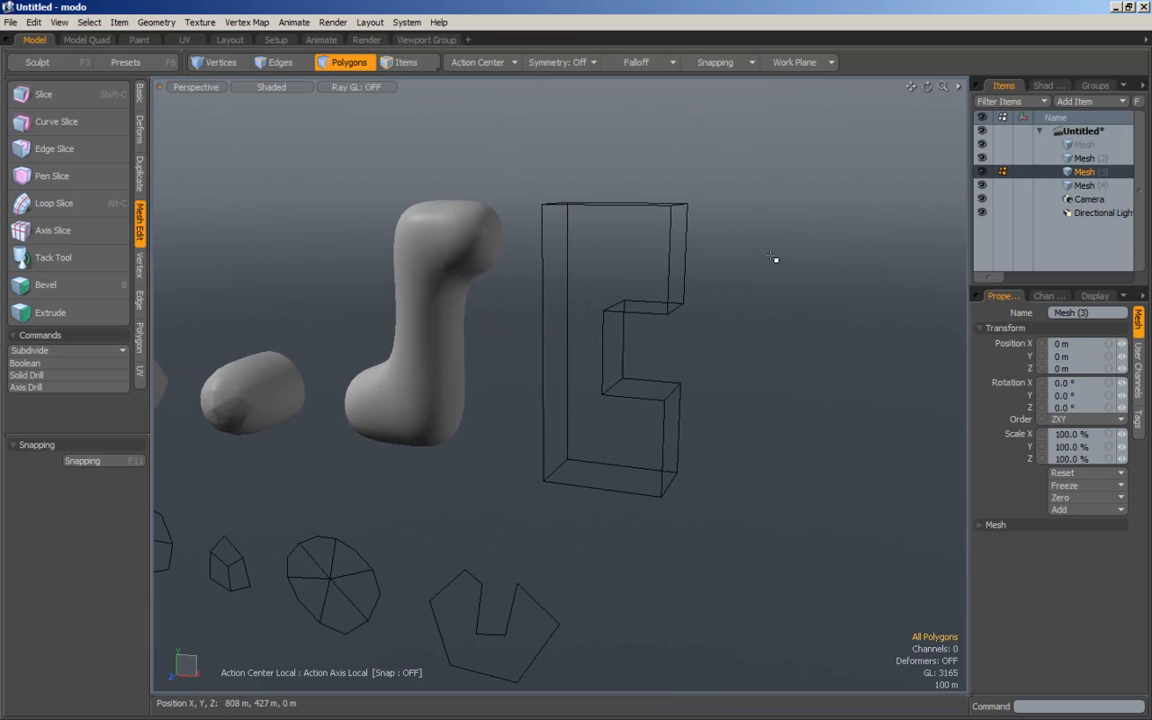
Step: Make the C-shaped block's mesh active and bevel its four outer corner edges with a 20 m inset and round level 3
click(608, 326)
alt+drag(784, 352, 694, 360)
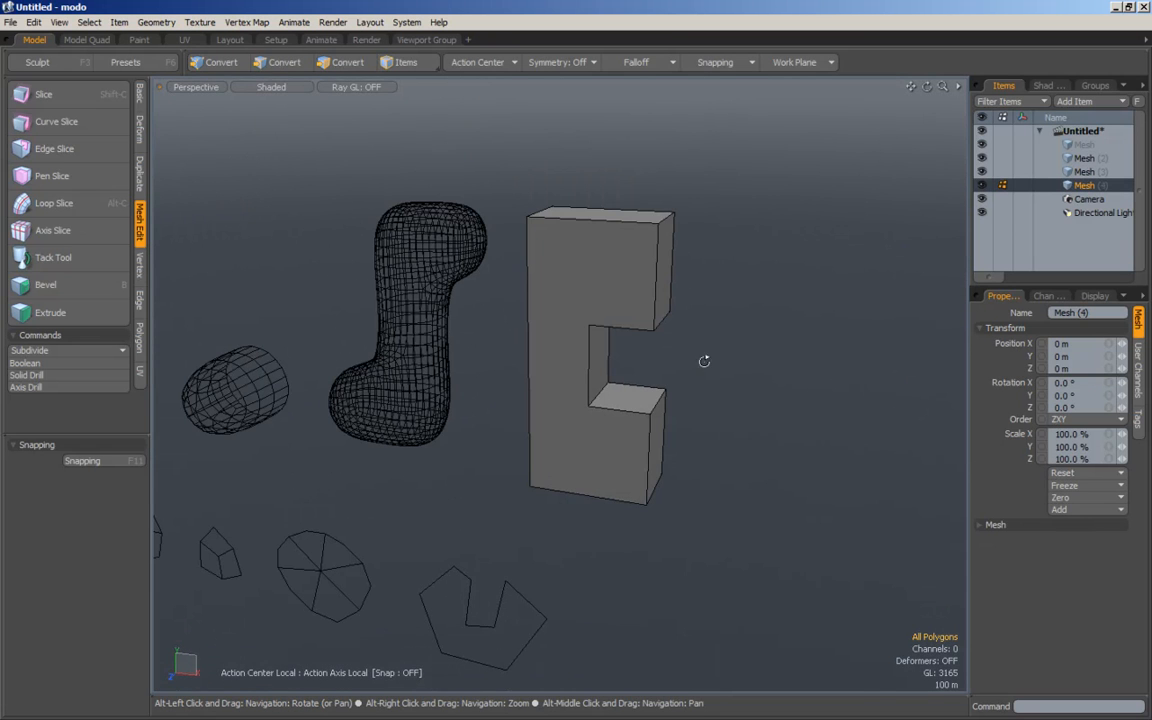
click(270, 61)
alt+drag(610, 258, 589, 276)
click(583, 232)
alt+drag(482, 250, 580, 262)
shift+click(516, 248)
alt+drag(497, 500, 465, 378)
shift+right_drag(461, 371, 540, 476)
alt+drag(574, 470, 515, 450)
shift+right_drag(521, 394, 630, 470)
alt+drag(620, 455, 579, 331)
key(b)
key(k)
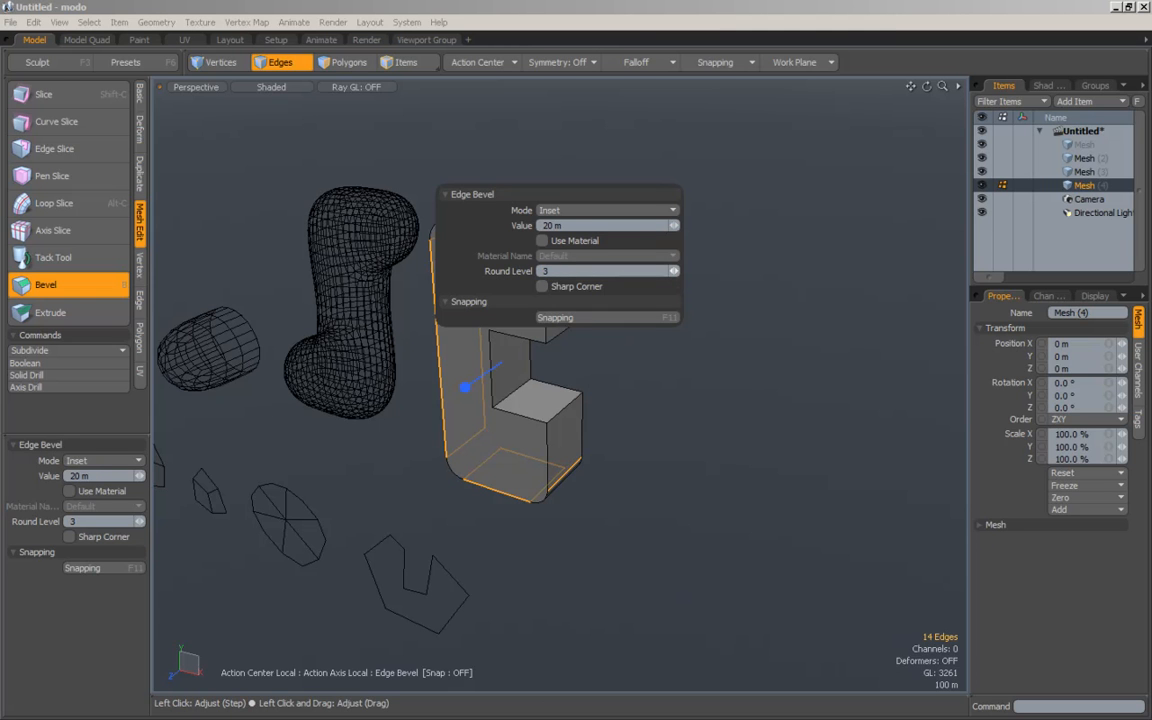
alt+drag(663, 321, 622, 325)
key(q)
click(694, 239)
Step: Round the two inner corner edges of the C-shaped block's notch with an edge bevel
alt+drag(447, 285, 572, 215)
click(545, 268)
alt+drag(545, 272, 718, 333)
shift+click(545, 400)
key(b)
key(space)
click(756, 383)
Step: Bevel the edges outlining the C-shaped block's front face with a 7.4 m inset and round level 3
scroll(756, 383, down, 2)
alt+drag(756, 383, 548, 398)
middle_drag(388, 122, 515, 538)
alt+drag(543, 601, 630, 442)
key(b)
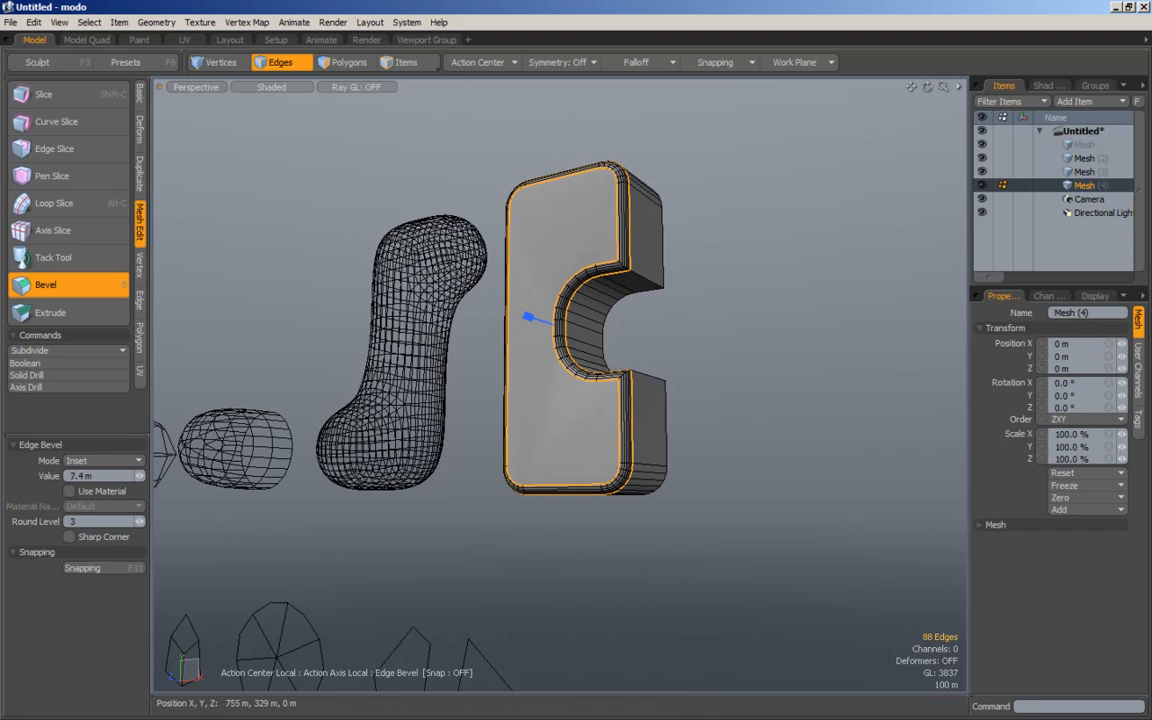
key(space)
click(729, 361)
Step: Examine the vertices and shading along the C-shaped block's beveled front outline
alt+drag(729, 361, 694, 419)
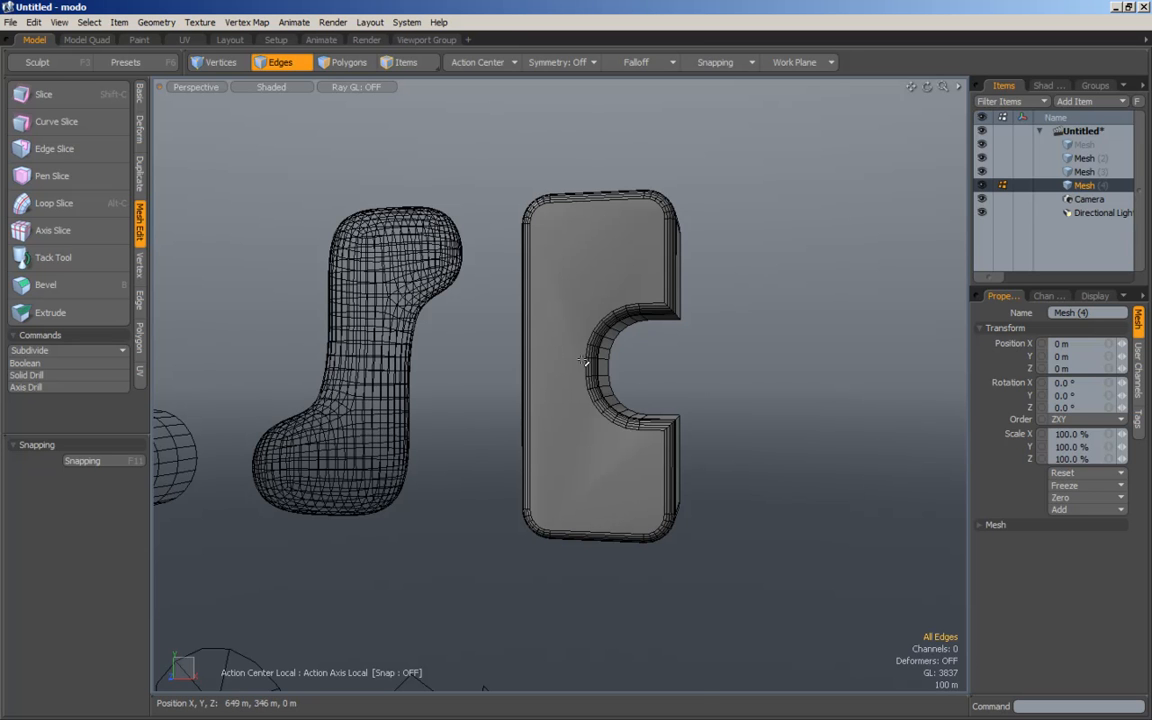
alt+drag(726, 425, 747, 332)
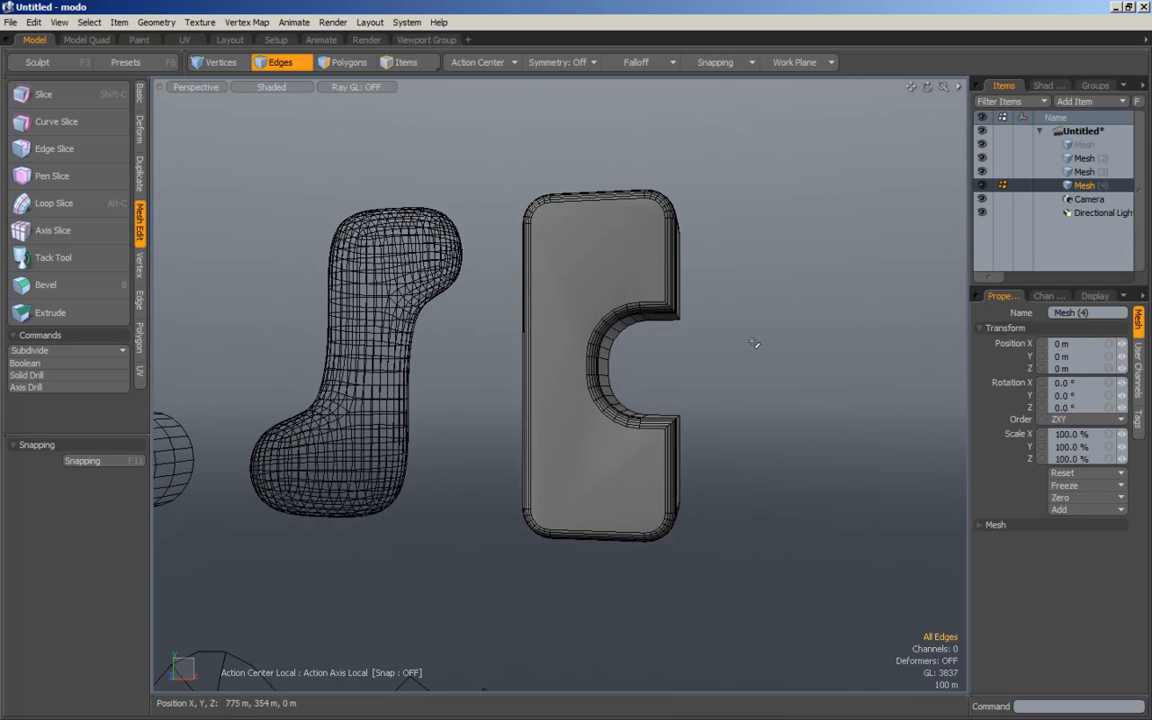
key(1)
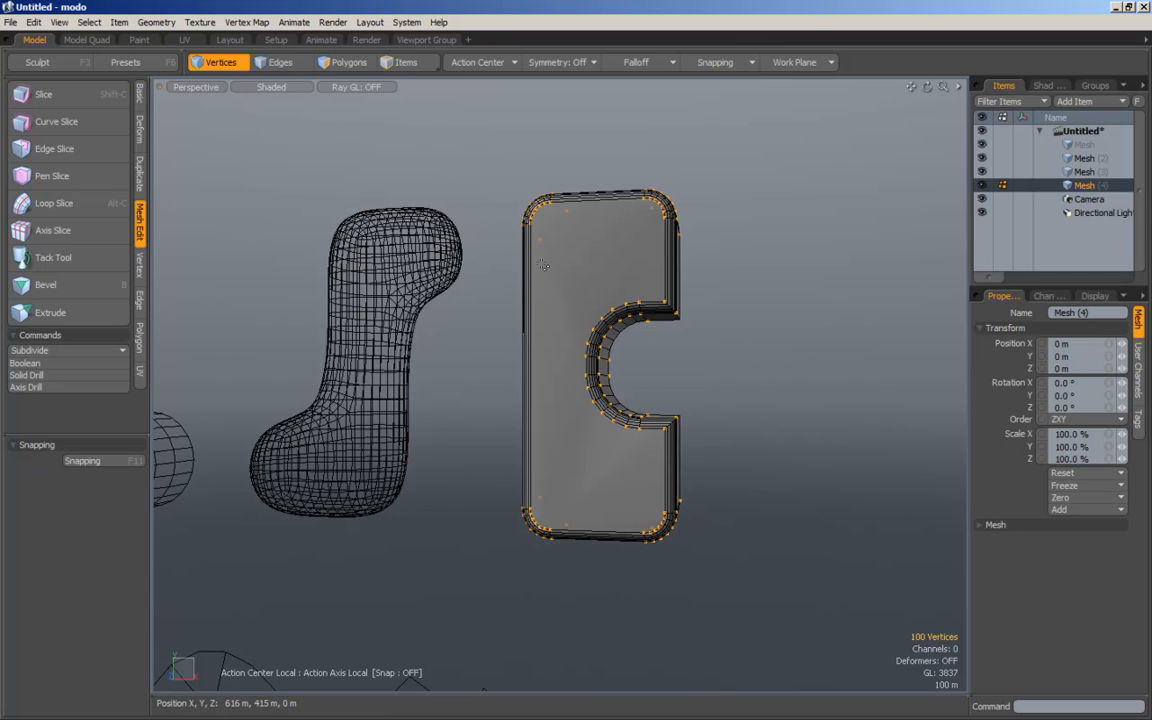
click(751, 219)
alt+drag(751, 219, 743, 306)
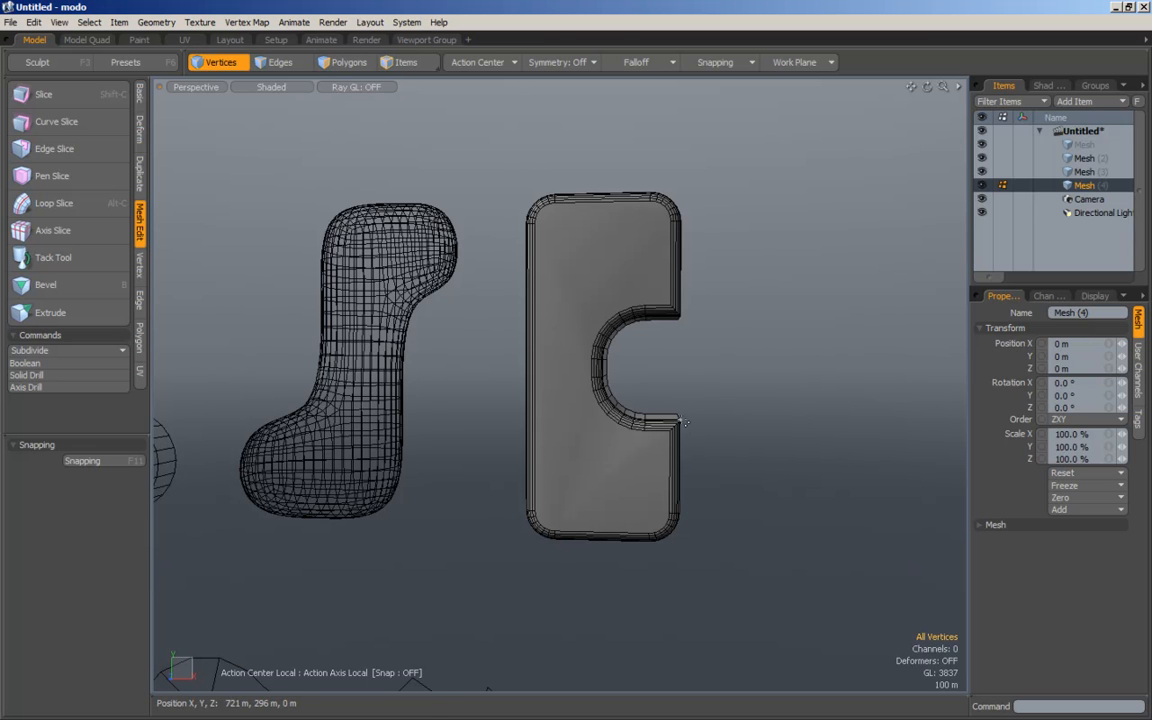
alt+drag(755, 425, 748, 377)
alt+drag(746, 452, 733, 374)
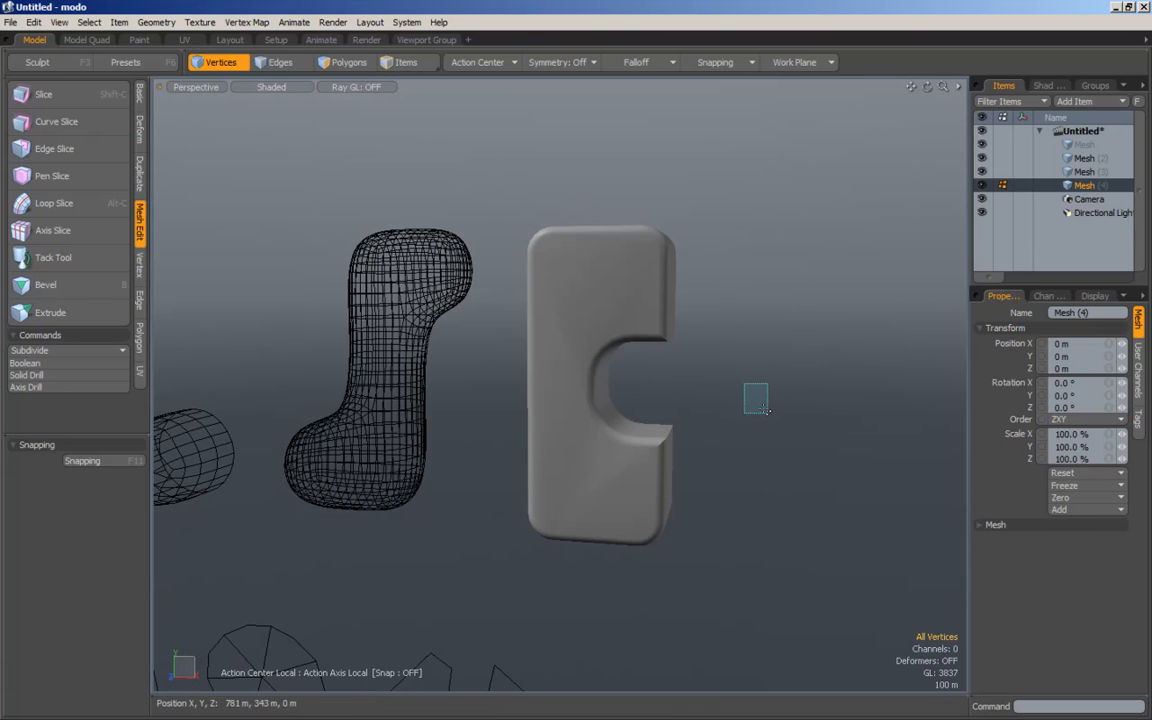
alt+drag(539, 303, 602, 296)
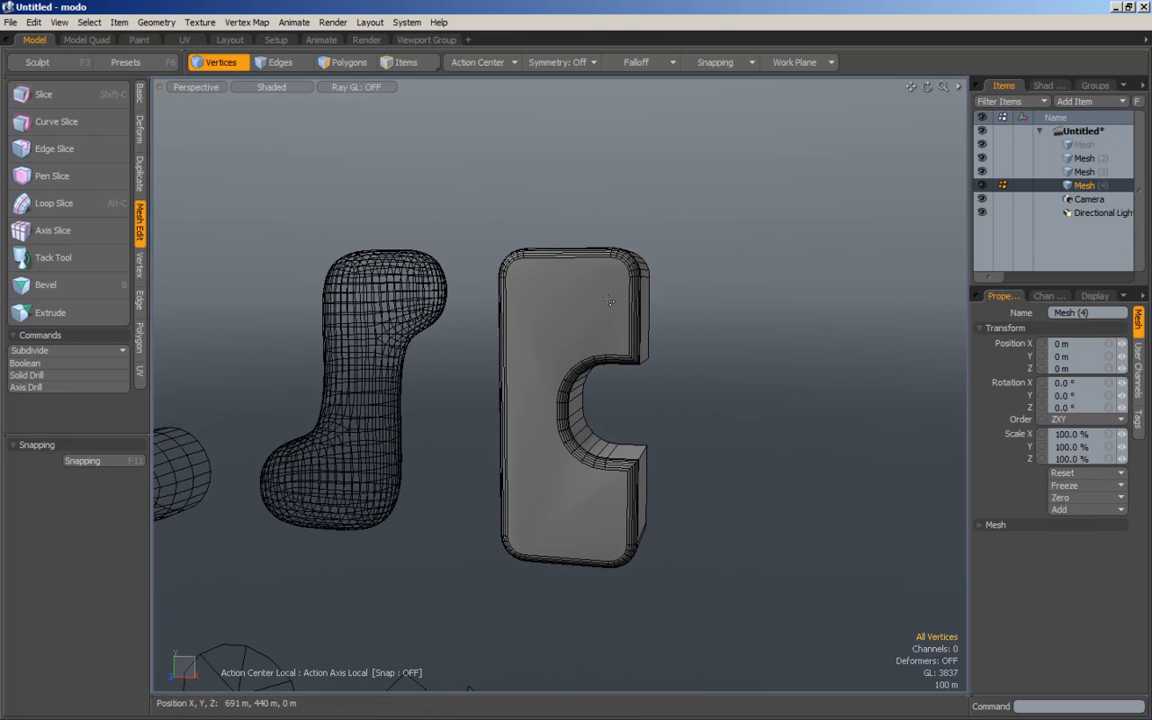
Step: In the front view, draw a cylinder outline of 26 m radius on the block's upper part, centred at X 662 m, Y 424 m
key(KP_2)
key(x)
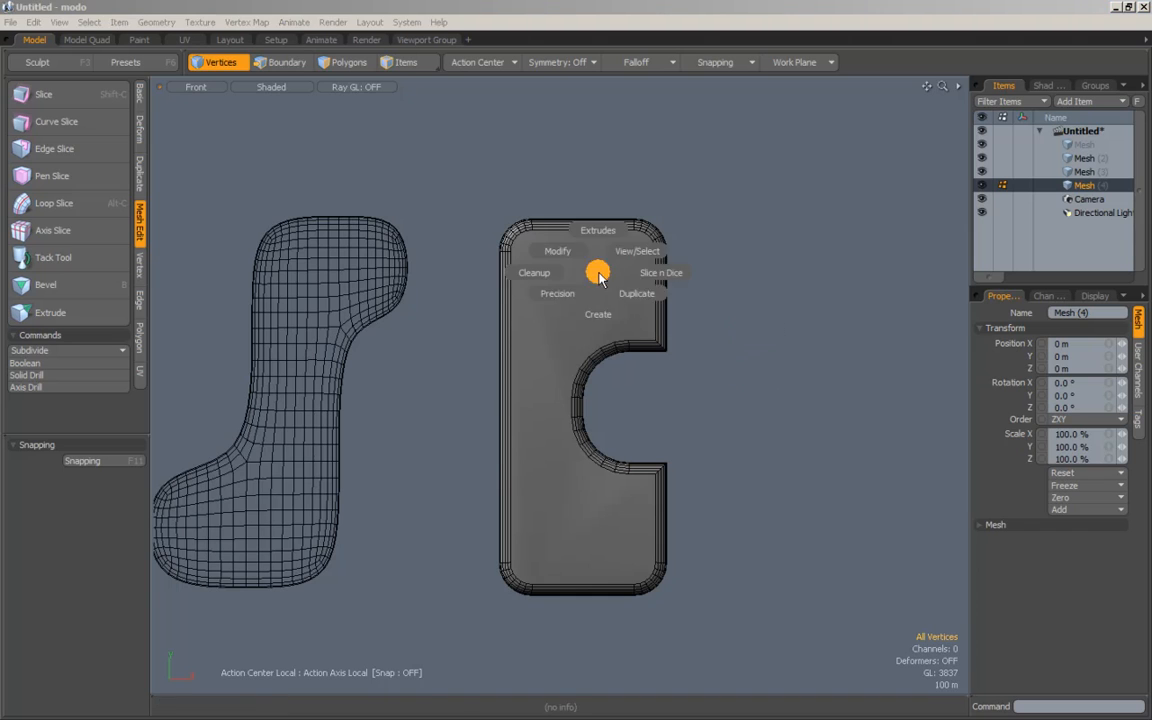
click(598, 314)
click(561, 270)
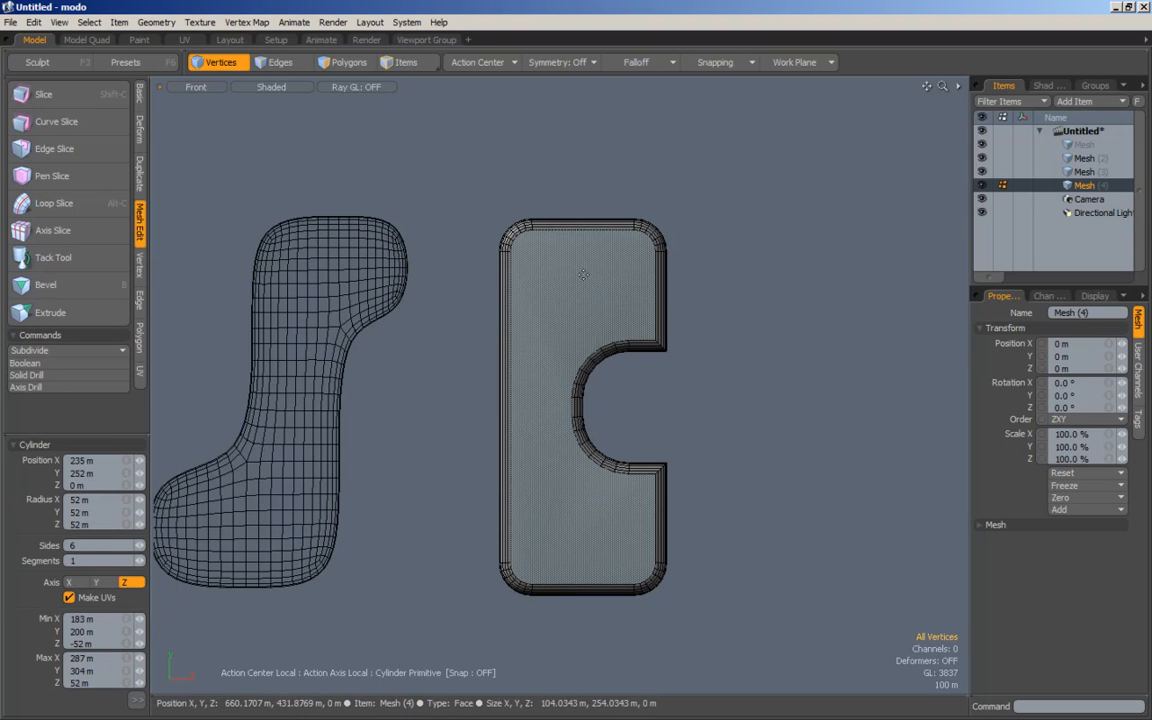
drag(586, 285, 622, 285)
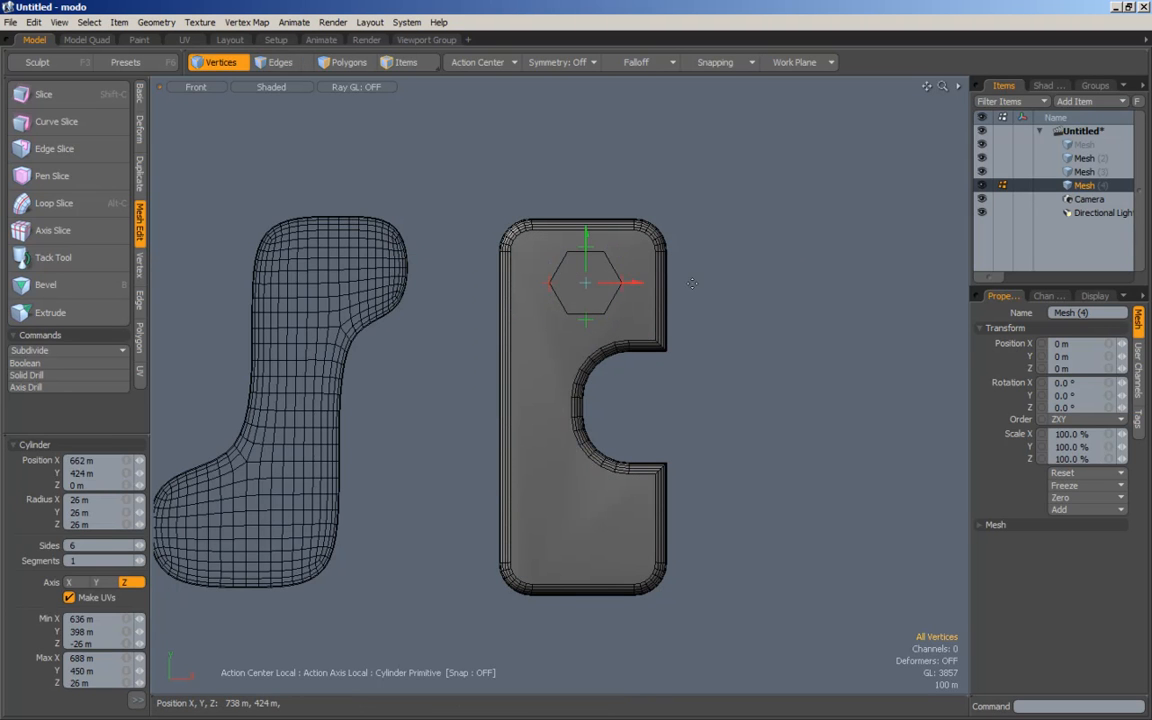
Step: Increase the cylinder's number of sides and extend its depth through the C-shaped block
key(k)
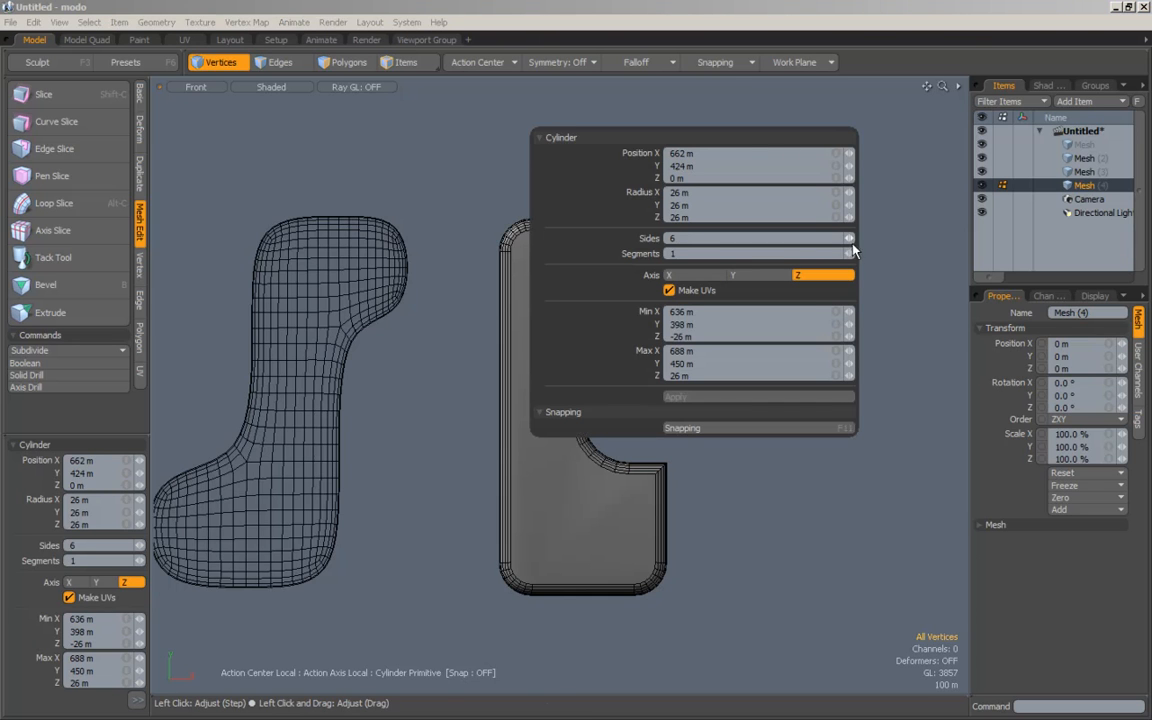
key(period)
alt+drag(905, 322, 645, 394)
drag(551, 312, 818, 330)
key(space)
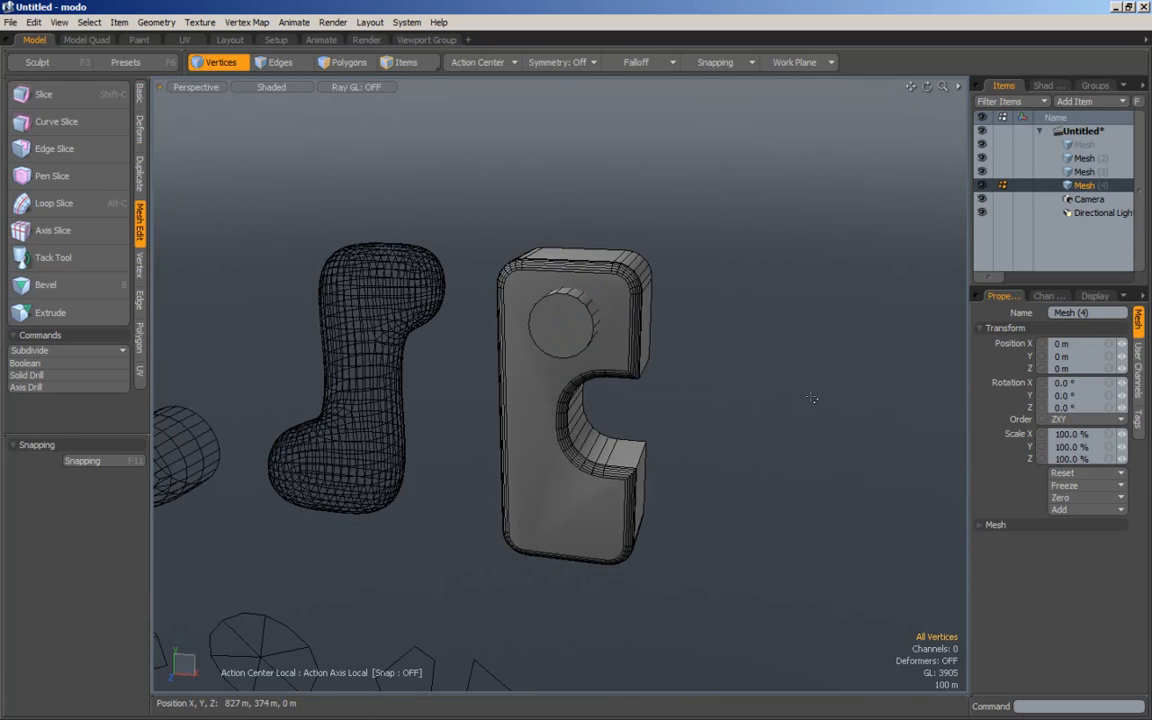
Step: Subtract the cylinder from the C-shaped block with Quick Booleans to cut a round through-hole
alt+drag(550, 232, 527, 229)
click(345, 62)
click(545, 320)
mouse_move(545, 320)
alt+mouse_down()
mouse_move(581, 328)
mouse_move(532, 360)
mouse_move(545, 313)
alt+mouse_up()
key(ctrl+space)
click(602, 313)
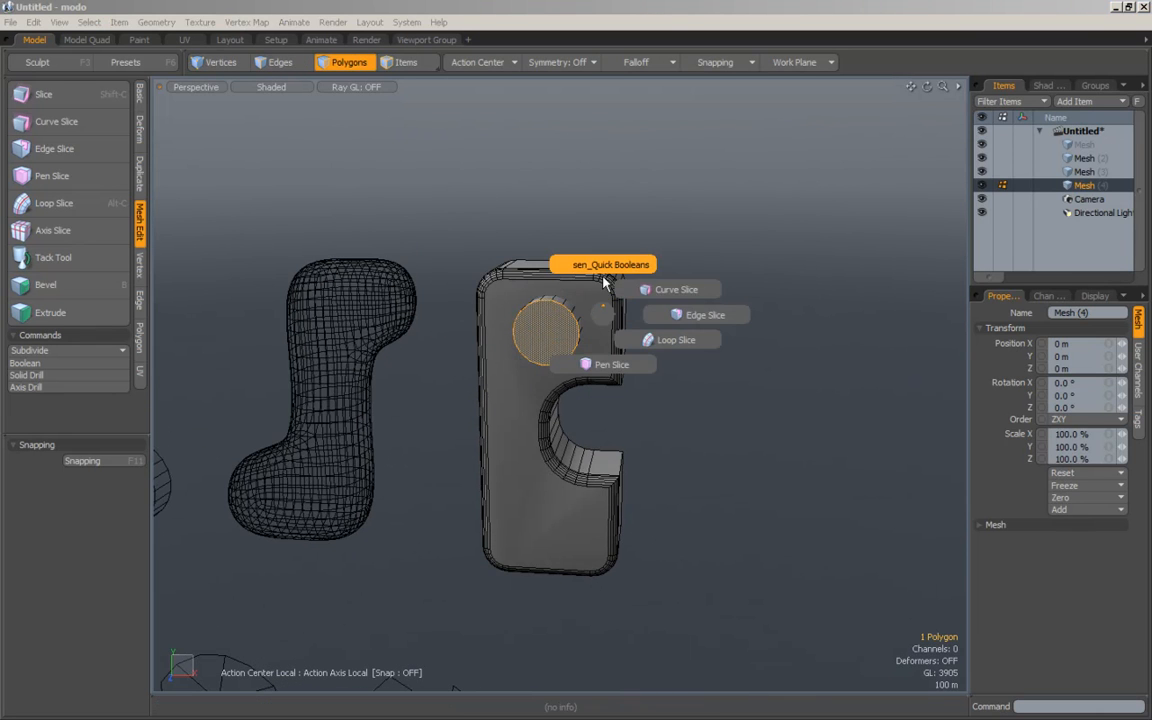
click(602, 270)
click(574, 178)
alt+drag(728, 360, 473, 180)
Step: Bevel the front rim edges of the round hole, and clear the selection
click(272, 64)
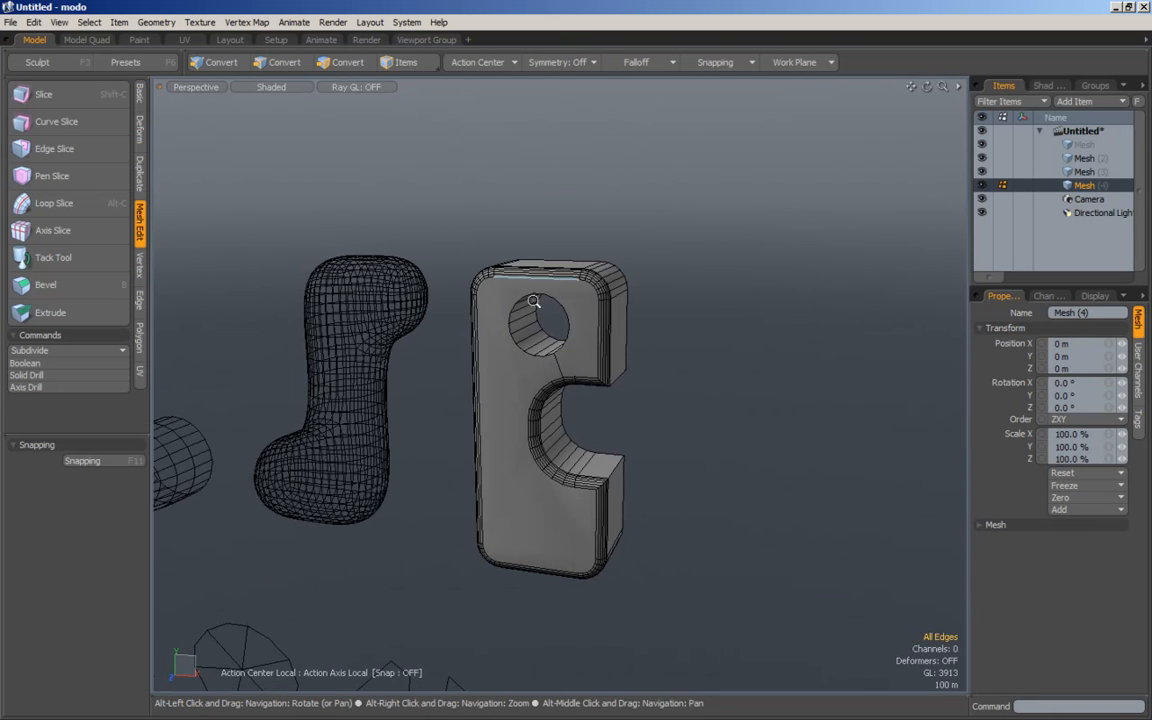
scroll(528, 297, up, 3)
alt+drag(620, 390, 485, 310)
right_drag(466, 283, 577, 397)
alt+drag(602, 380, 640, 381)
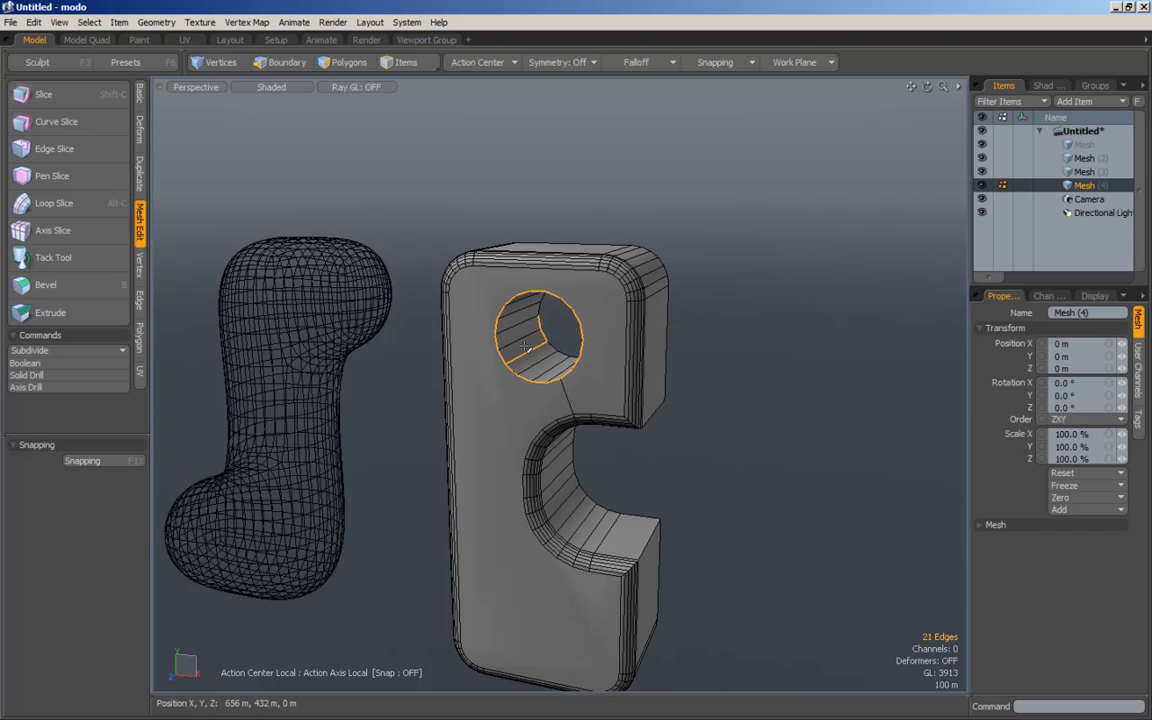
key(b)
drag(618, 384, 658, 387)
key(space)
click(755, 425)
Step: Examine the shading around the hole and notch with the wireframe overlay hidden
key(7)
ctrl+alt+drag(740, 422, 577, 336)
scroll(577, 336, up, 5)
scroll(605, 375, down, 5)
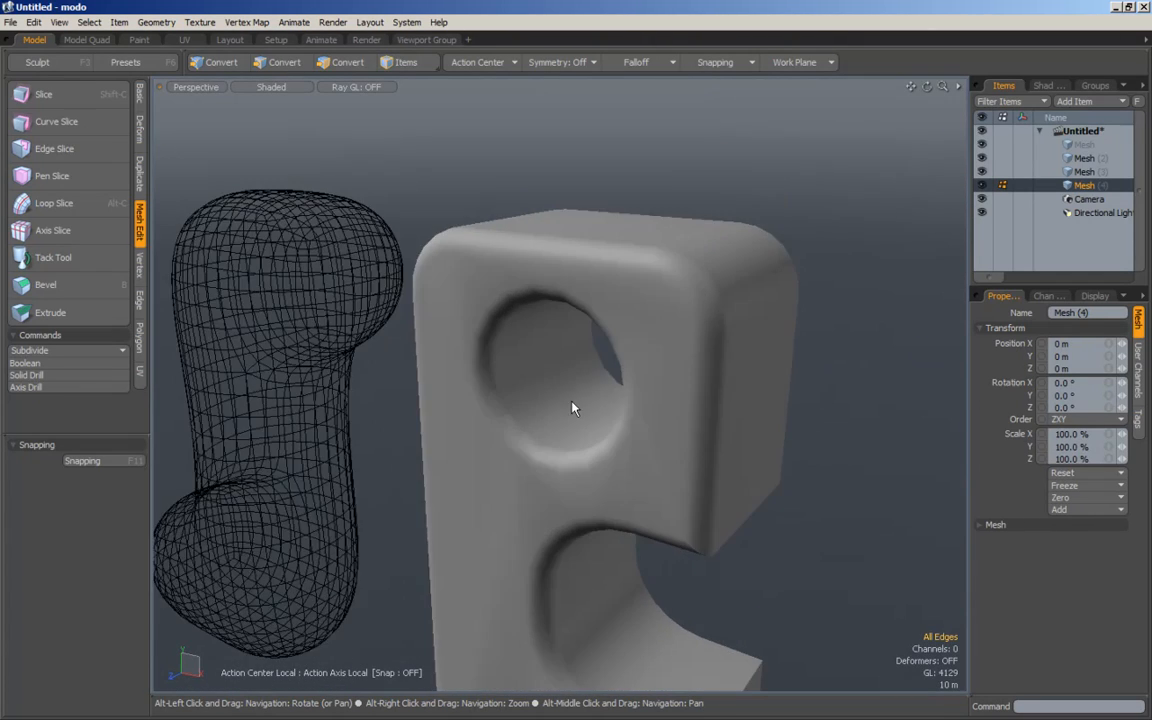
scroll(550, 339, up, 5)
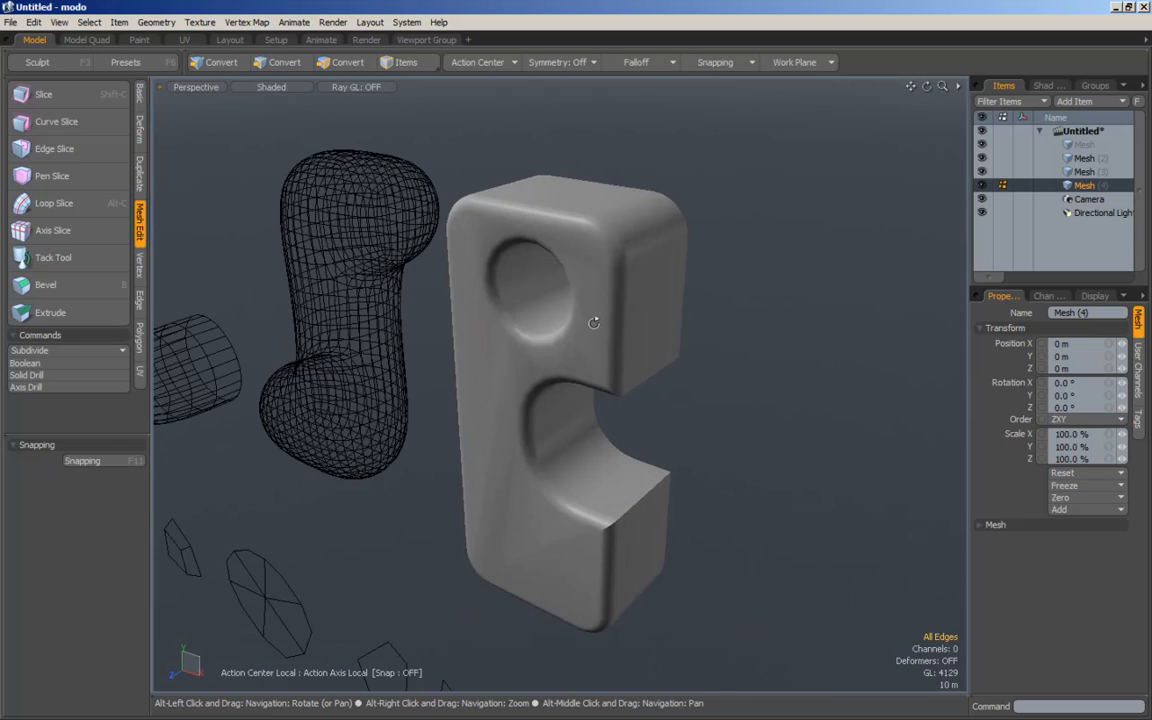
key(7)
key(7)
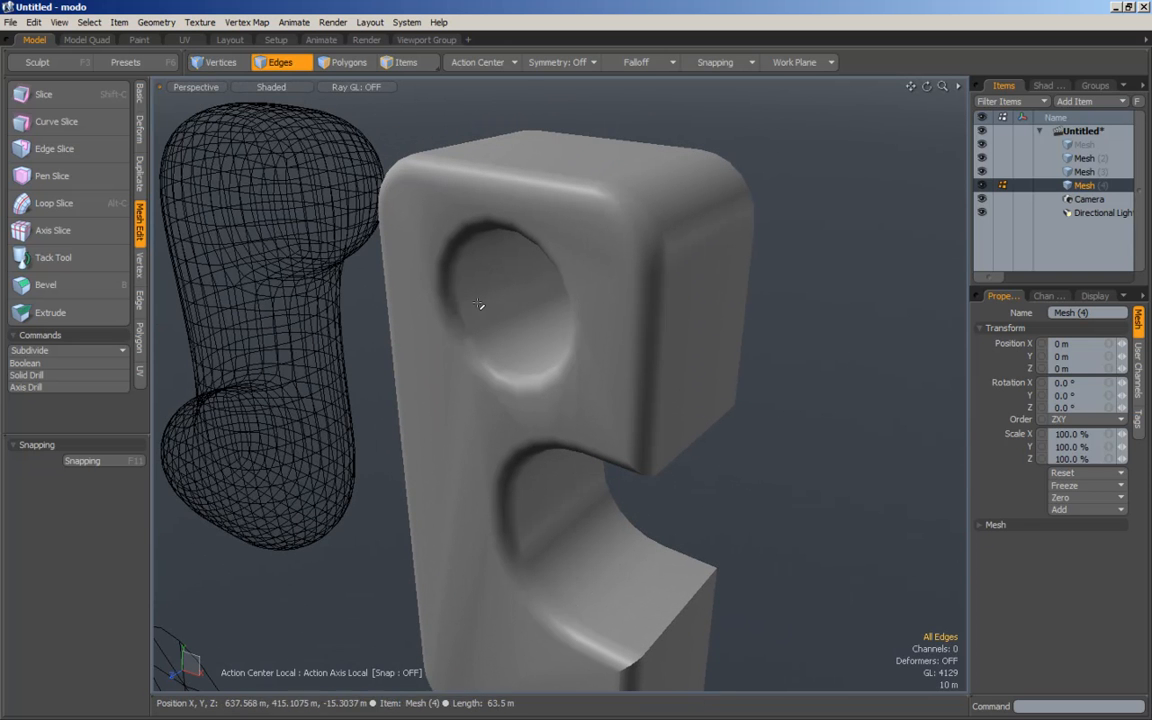
Step: Select the edges joining the hole to the notch and along the hole's upper rim to examine them, and clear the selection
alt+drag(533, 225, 440, 224)
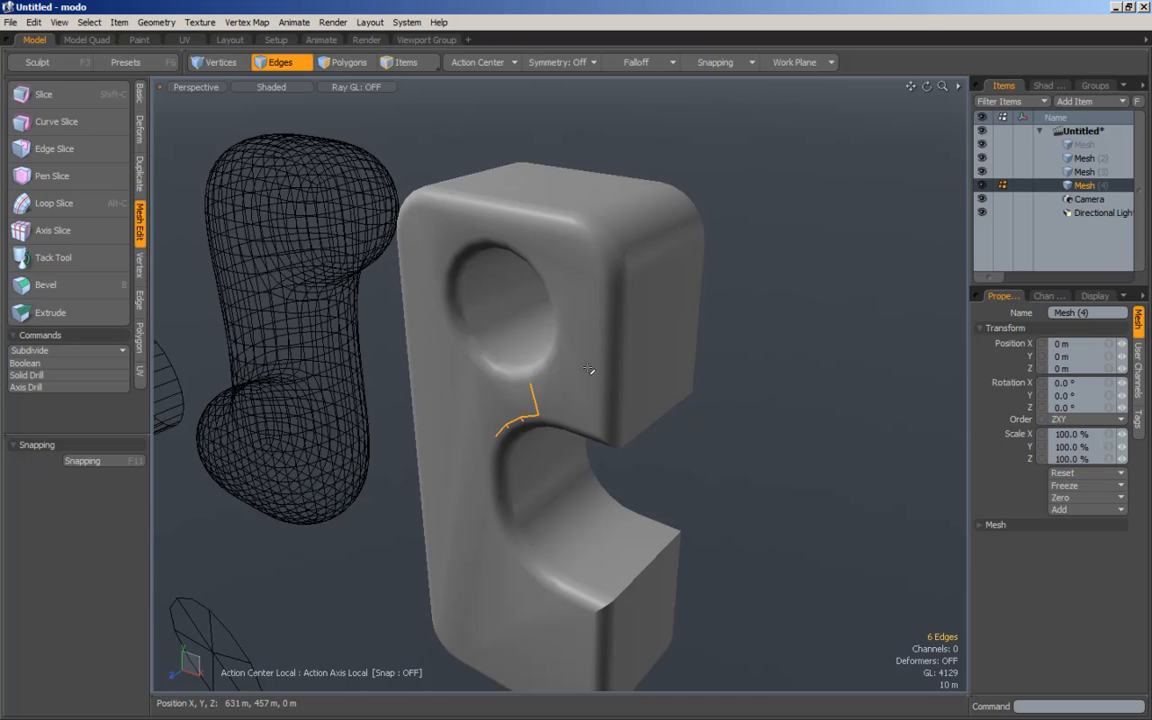
key(7)
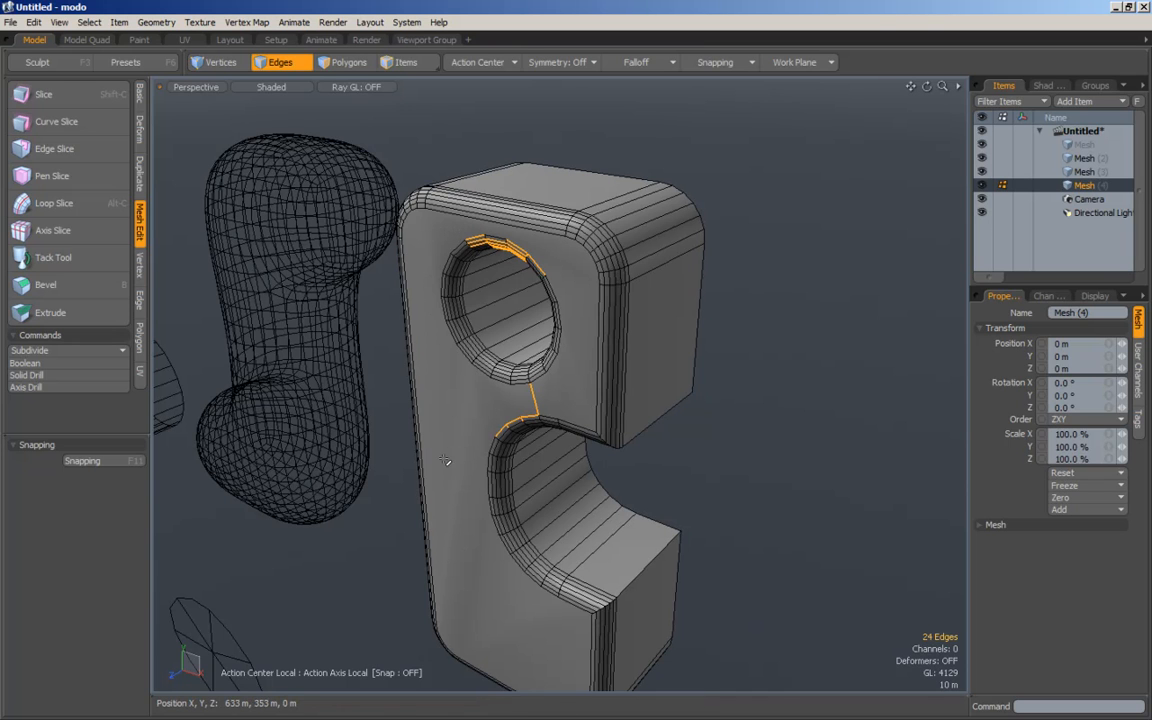
click(725, 285)
alt+scroll(571, 419, down, 2)
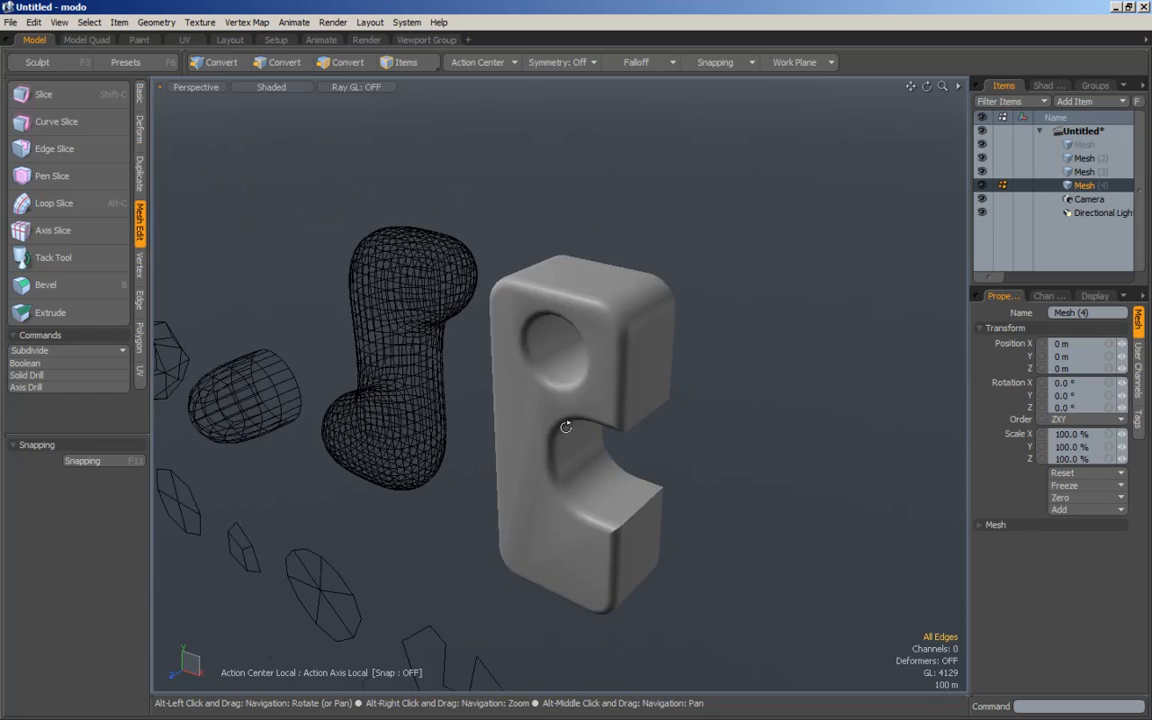
Step: Show the wireframe overlay again, switch to polygon selection, and examine the C-shaped block's large front polygon
key(alt+7)
alt+scroll(616, 427, down, 1)
alt+drag(616, 427, 723, 281)
key(alt+7)
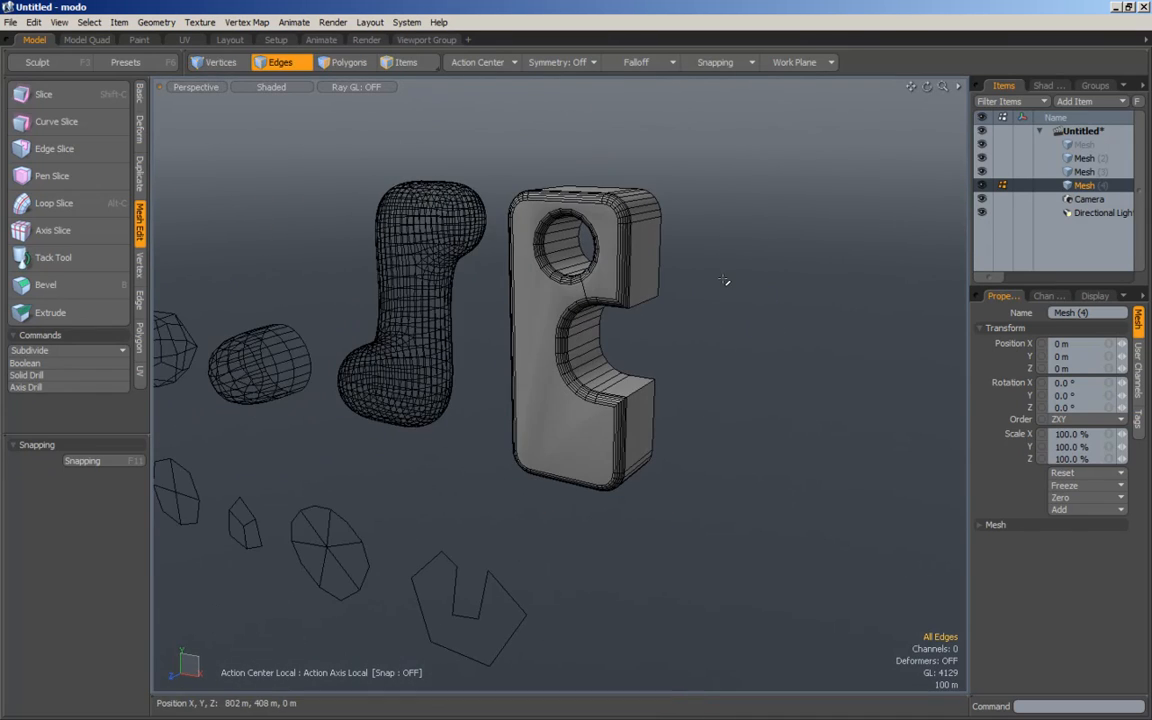
click(345, 62)
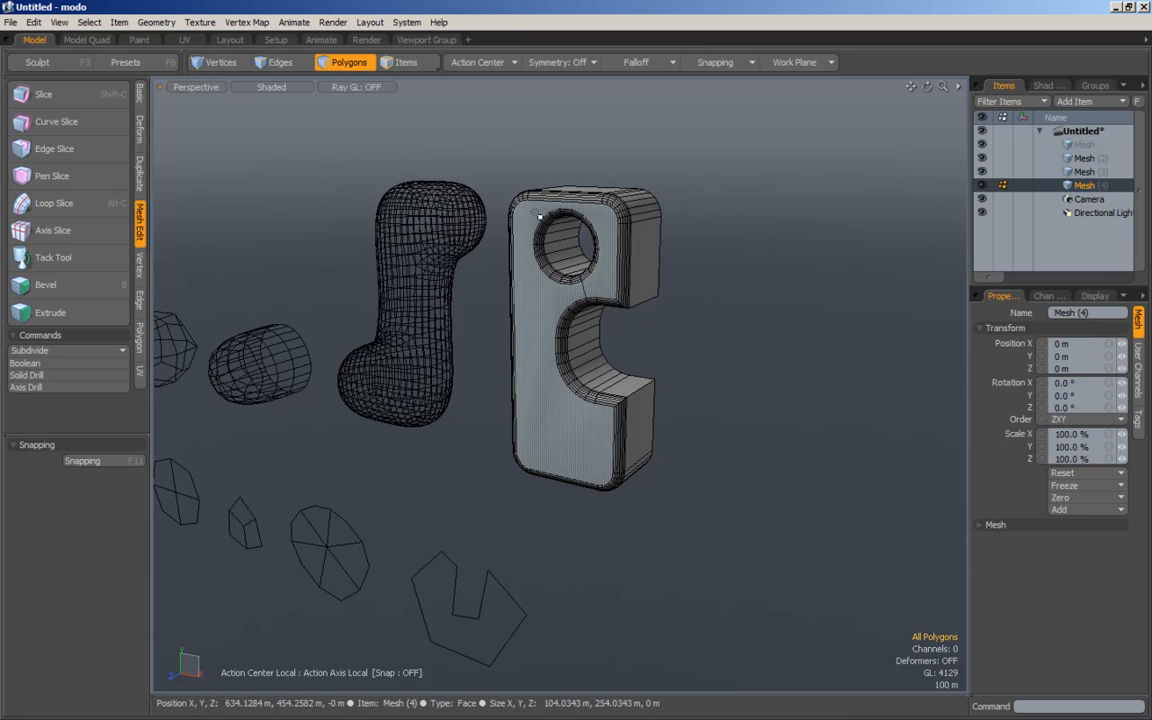
alt+drag(678, 314, 725, 317)
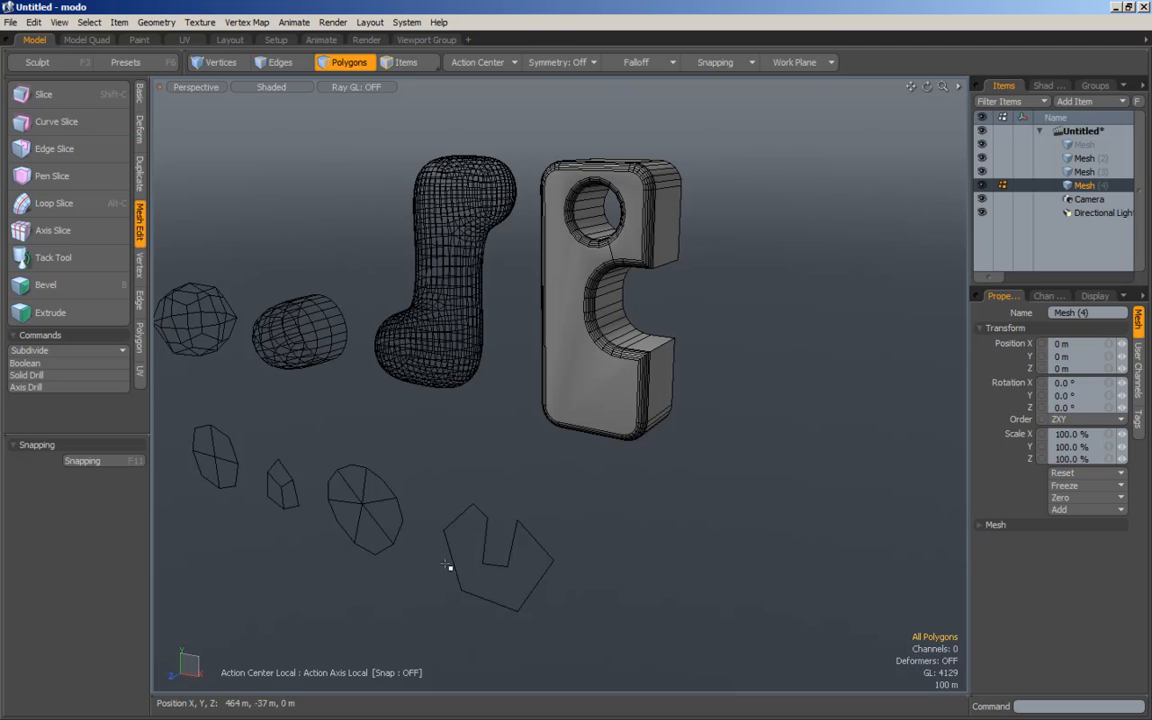
alt+drag(548, 554, 582, 536)
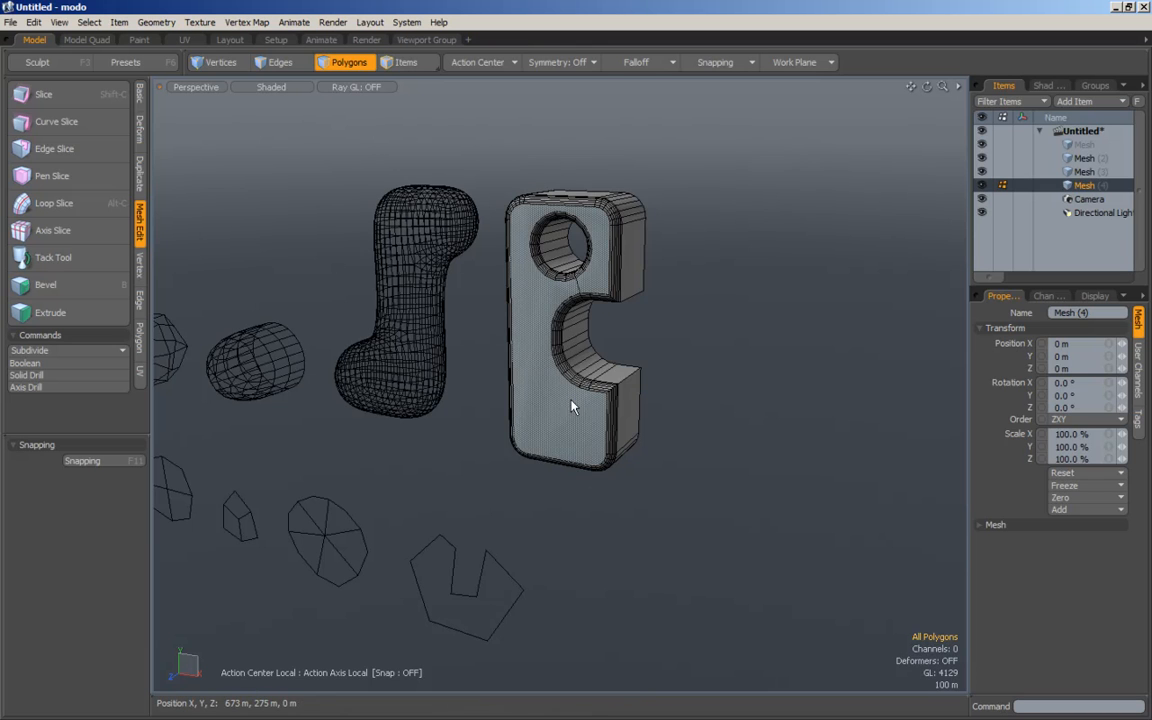
Step: Try to subdivide all polygons of the C-shaped block, and undo the subdivision
double_click(640, 380)
click(32, 352)
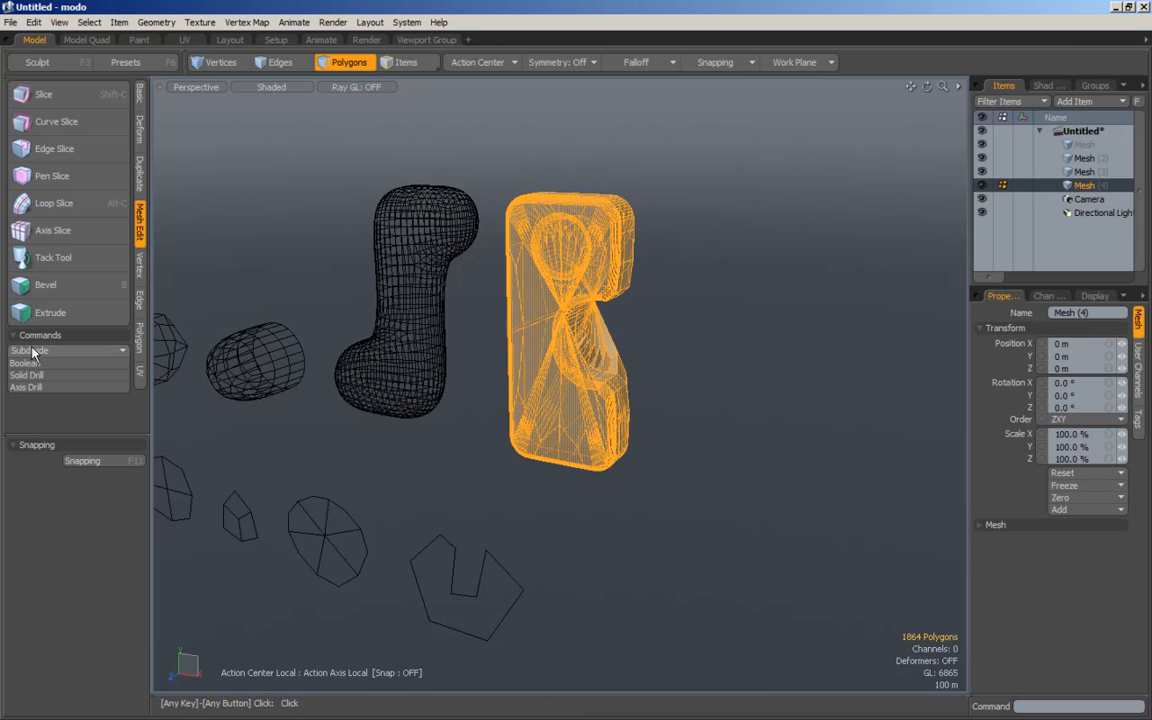
alt+drag(712, 397, 677, 376)
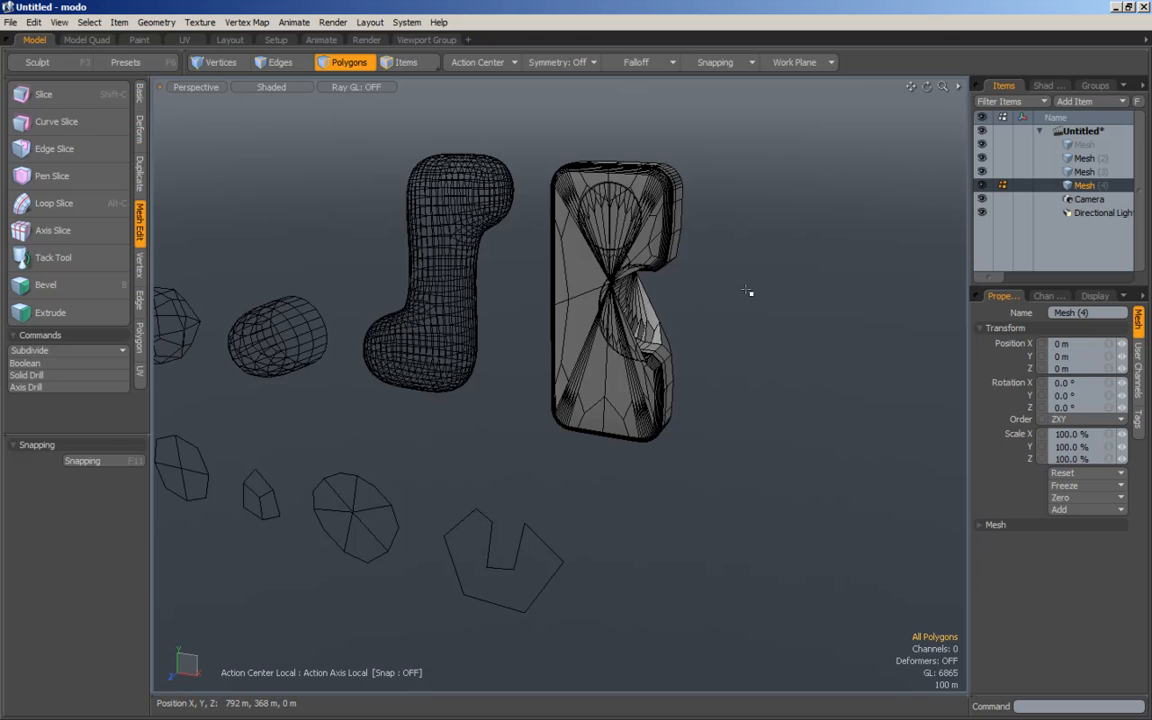
key(ctrl+z)
key(ctrl+z)
right_drag(795, 269, 817, 352)
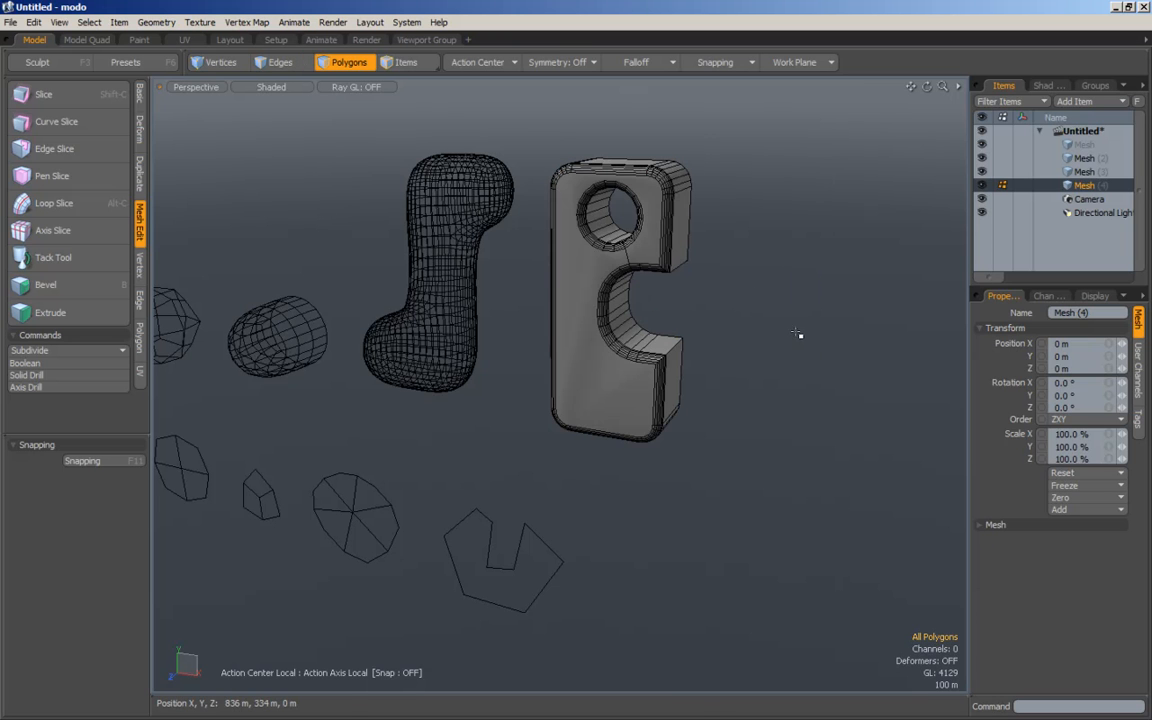
Step: Toggle the subdivision surface on the C-shaped block to compare it with the plain polygons, leaving it off
key(shift+Tab)
mouse_move(775, 345)
alt+mouse_down()
mouse_move(692, 342)
mouse_move(785, 357)
alt+mouse_up()
key(shift+Tab)
key(shift+Tab)
key(shift+Tab)
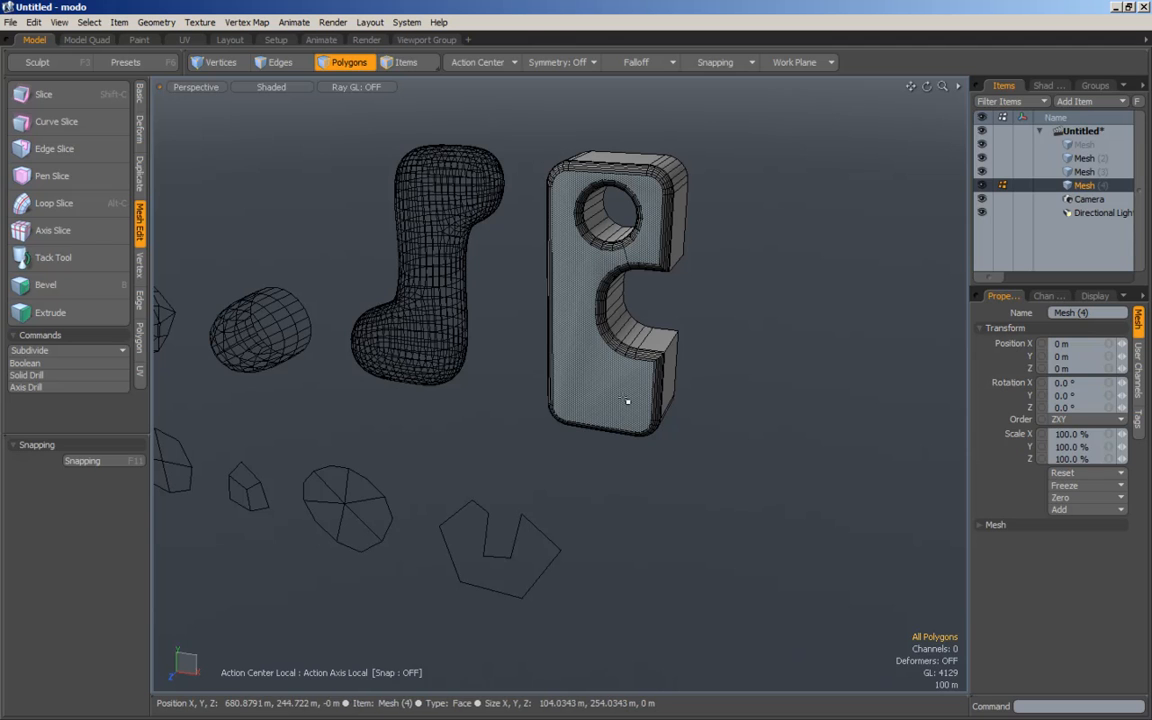
Step: Select the block's large front polygon to examine its outline, and clear the selection
click(660, 330)
alt+drag(825, 386, 838, 365)
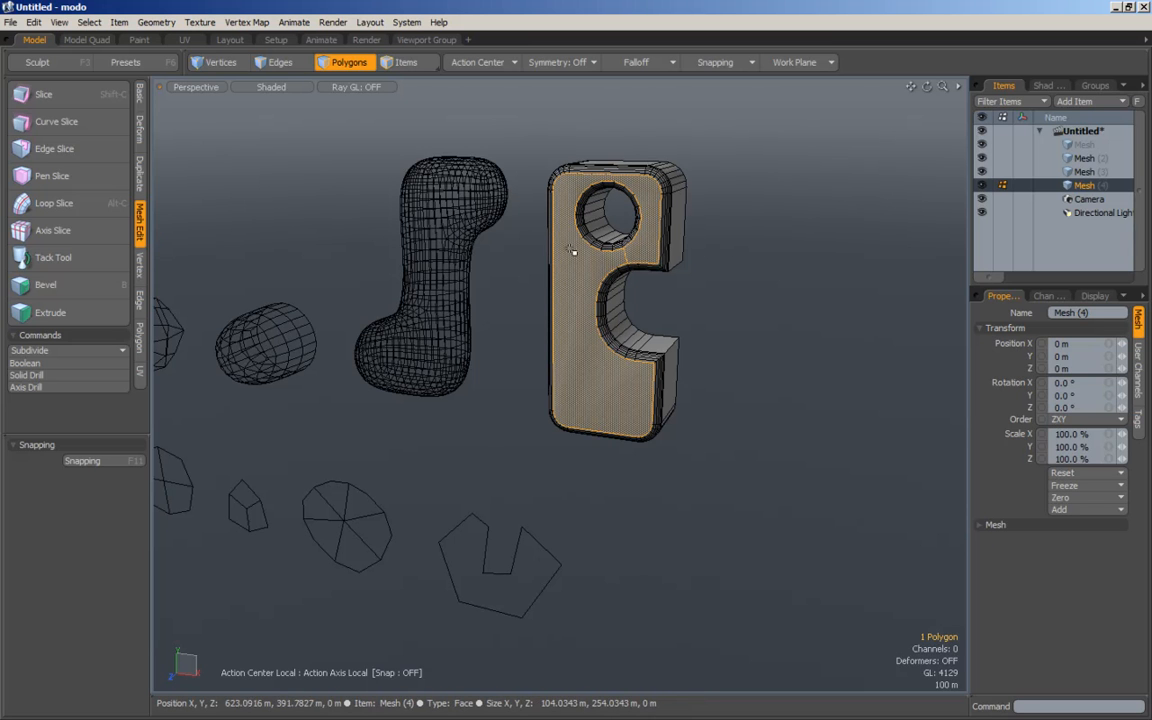
click(762, 254)
Step: Slice an edge across the front face from the round hole's rim to the block's upper-right corner
alt+drag(738, 262, 780, 296)
alt+right_drag(780, 296, 790, 297)
alt+drag(790, 297, 776, 286)
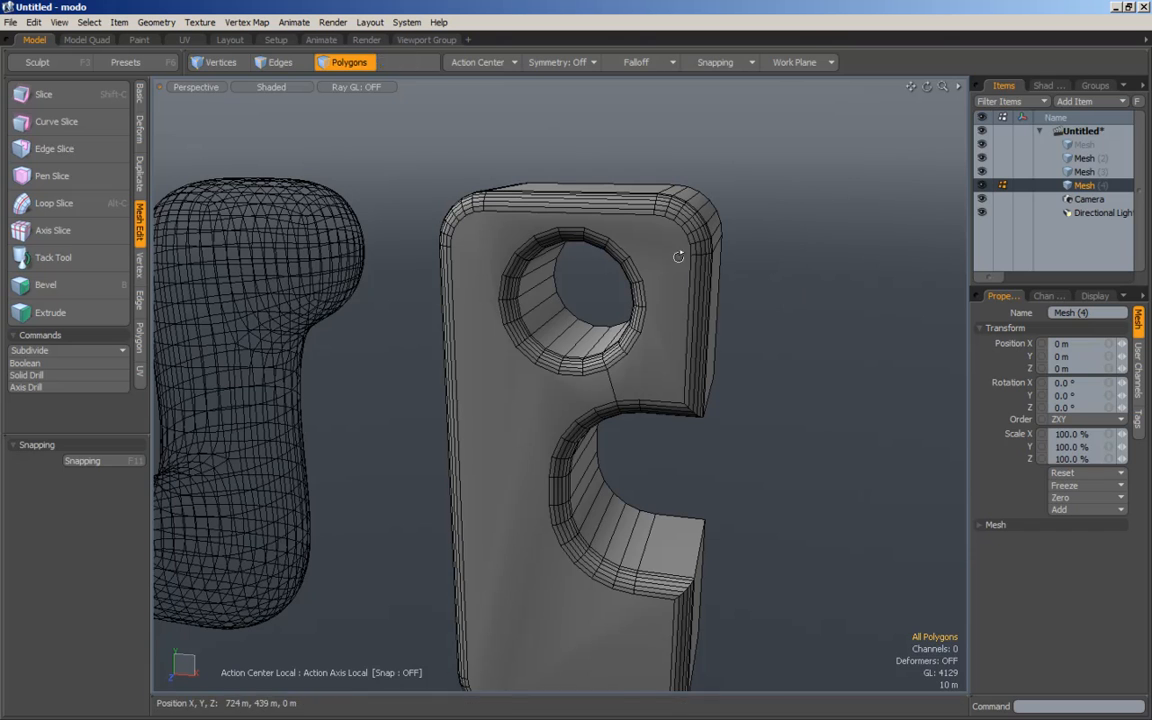
key(c)
click(634, 256)
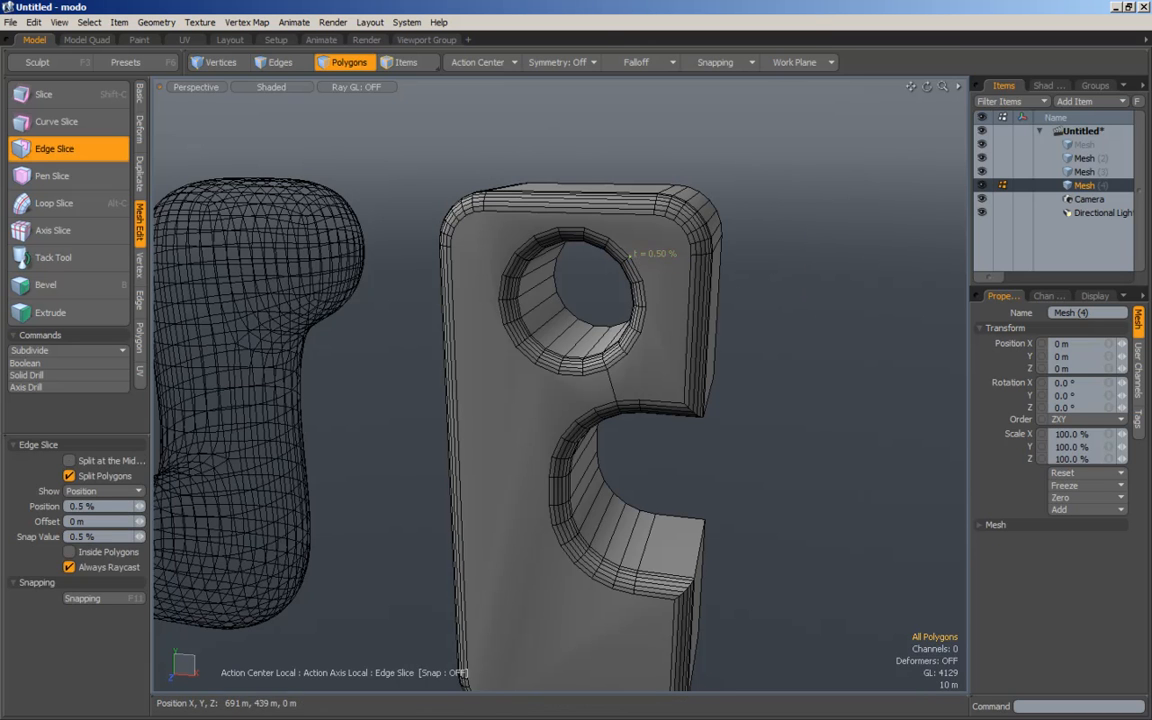
click(687, 226)
key(space)
alt+middle_drag(770, 318, 782, 291)
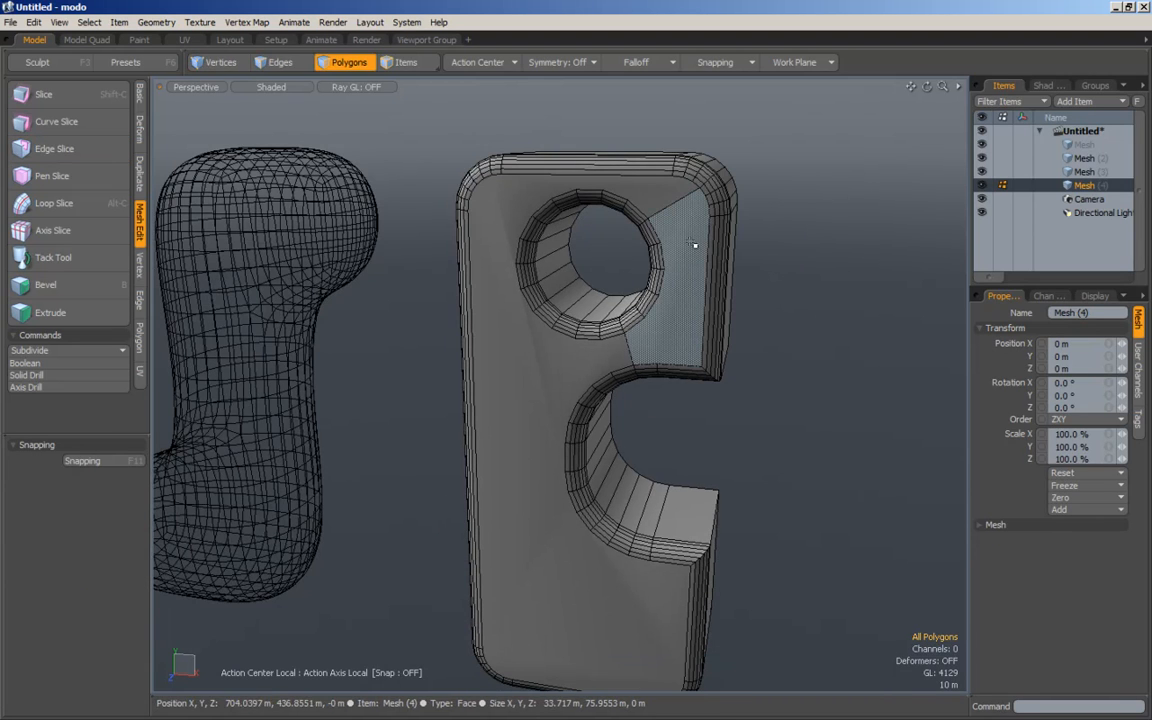
Step: Slice an edge from the hole's upper rim to the right end of the block's top edge, and check the resulting polygon
alt+right_drag(667, 270, 573, 348)
alt+middle_drag(573, 348, 571, 293)
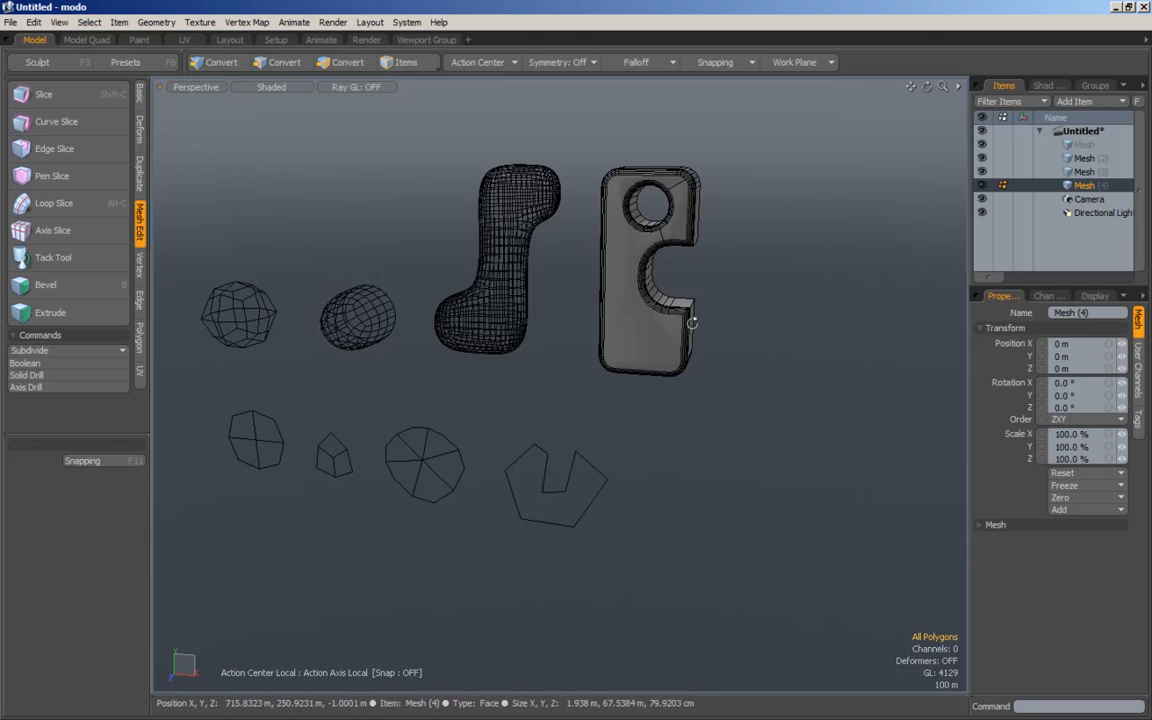
alt+drag(615, 455, 663, 303)
alt+right_drag(663, 303, 711, 284)
alt+right_drag(633, 280, 687, 260)
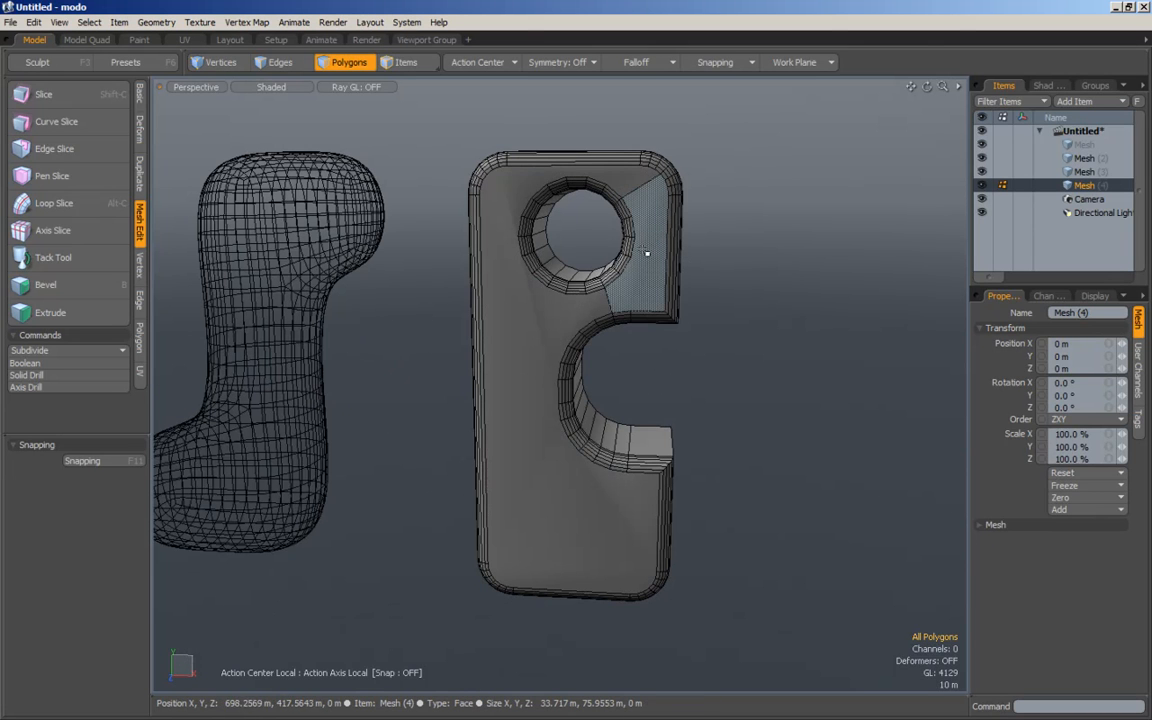
alt+drag(736, 265, 724, 266)
alt+middle_drag(586, 177, 596, 214)
alt+right_drag(563, 208, 621, 203)
ctrl+shift+drag(623, 206, 619, 206)
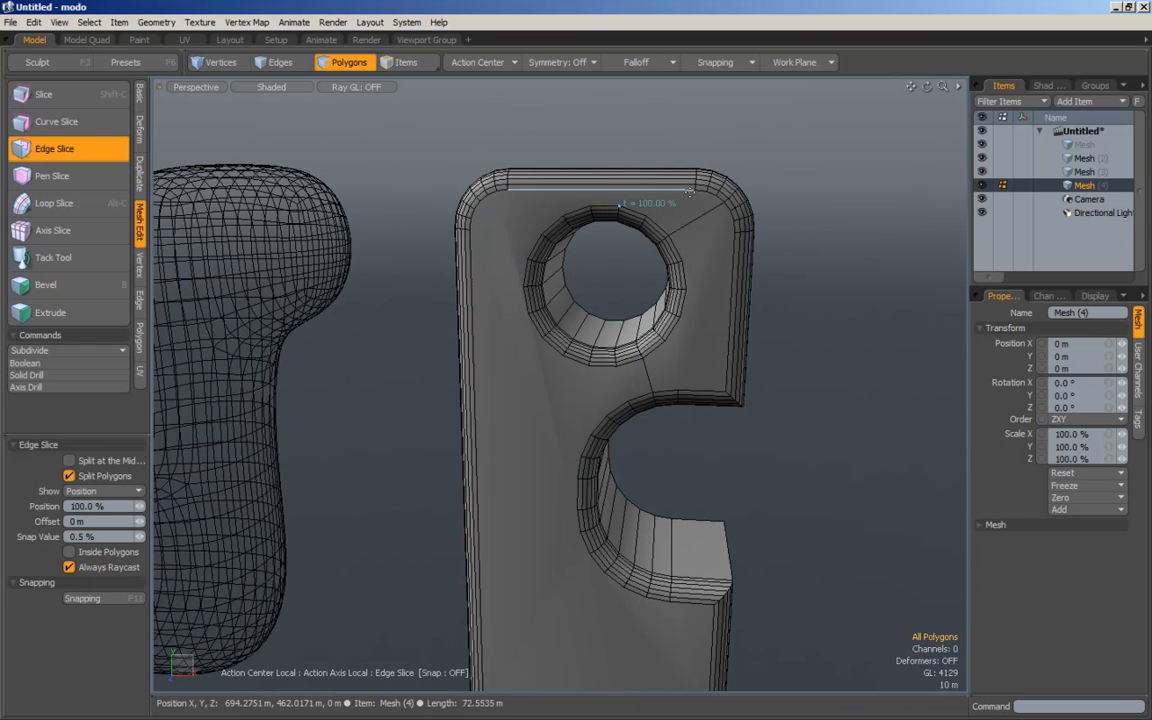
key(q)
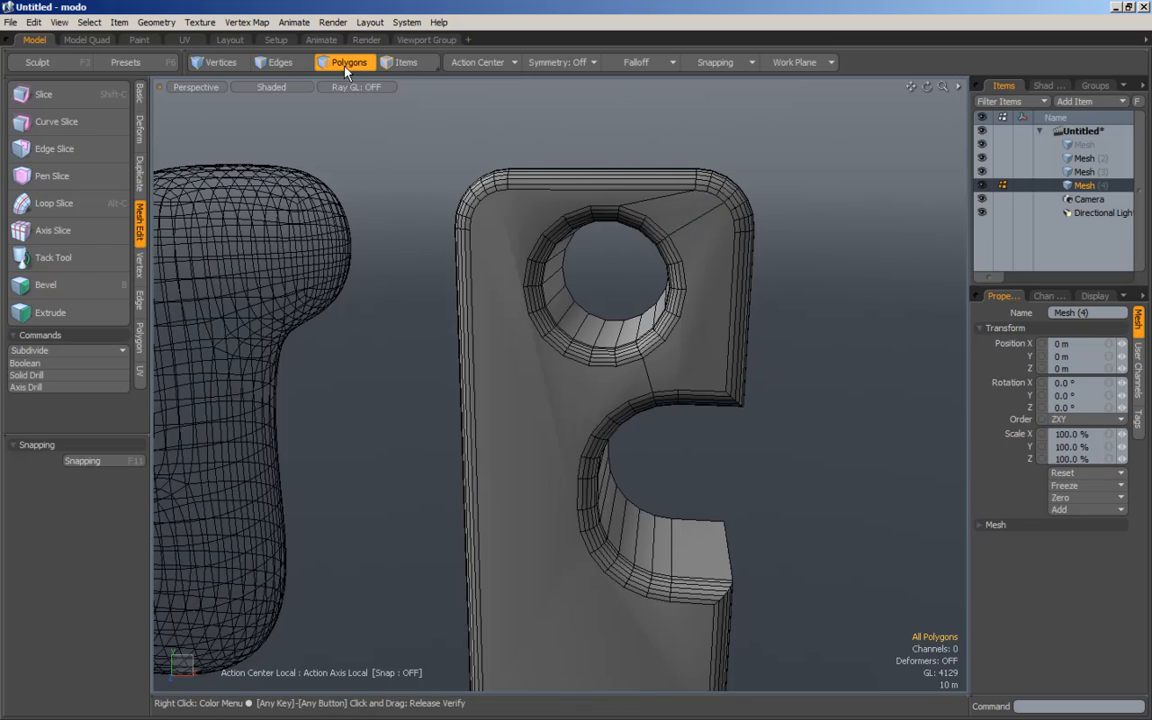
click(694, 207)
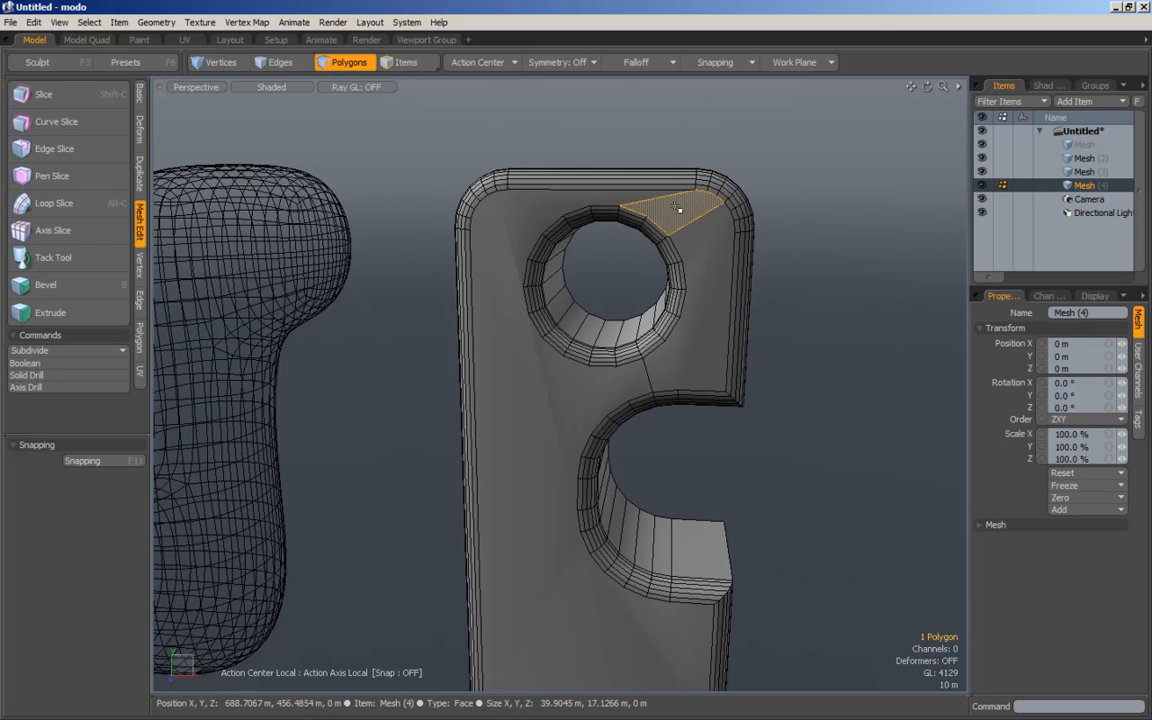
click(623, 161)
Step: Slice two edges from the hole's upper-left rim to the two ends of the block's upper-left rounded corner
click(55, 149)
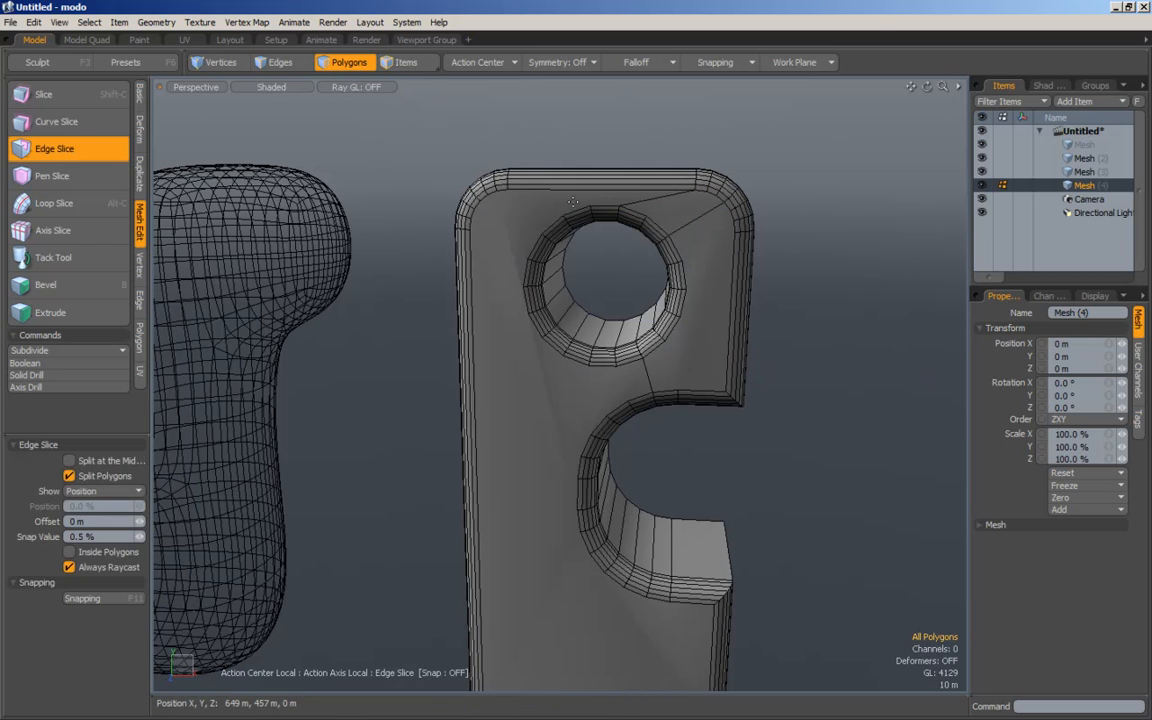
click(564, 214)
click(545, 188)
key(space)
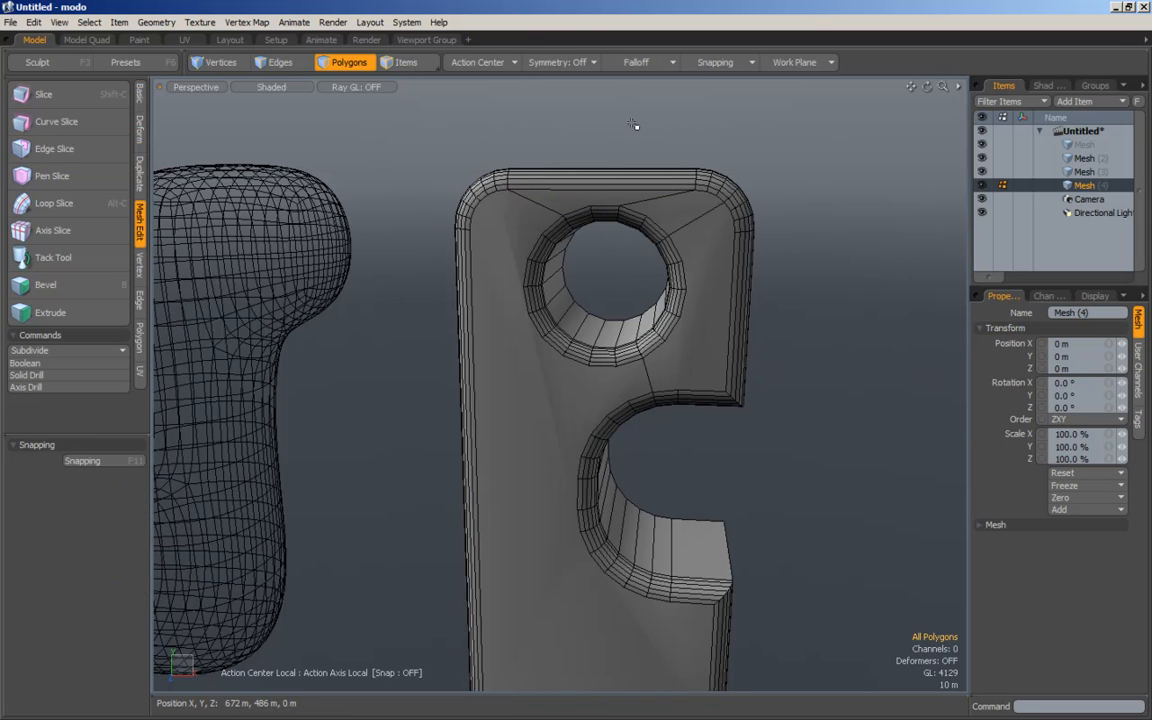
alt+drag(610, 203, 533, 231)
key(shift+r)
click(481, 208)
key(space)
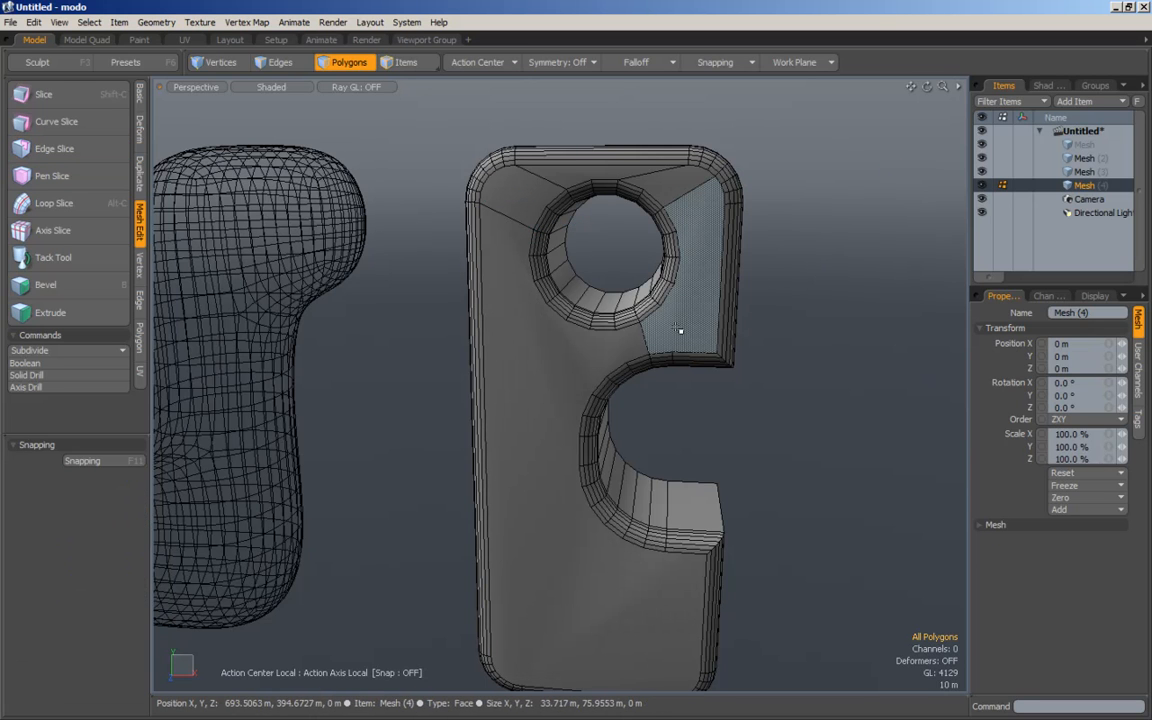
Step: Remove the edge joining the hole to the notch, and slice a new one between their rims farther left
key(2)
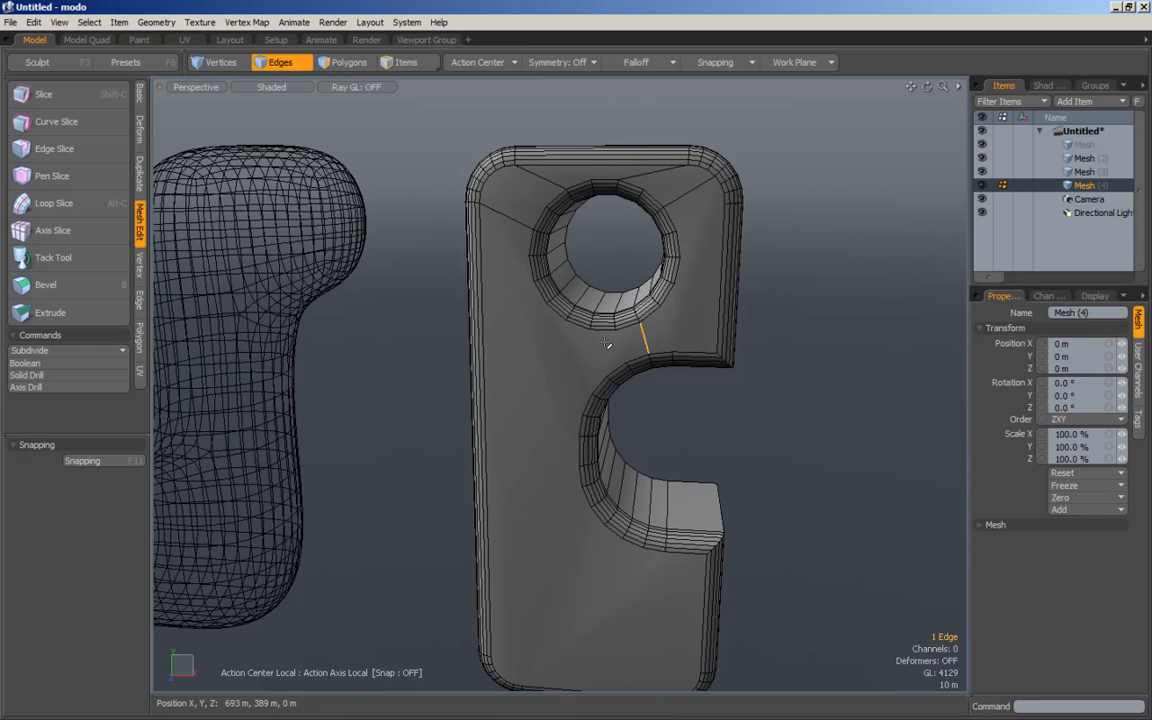
key(shift+r)
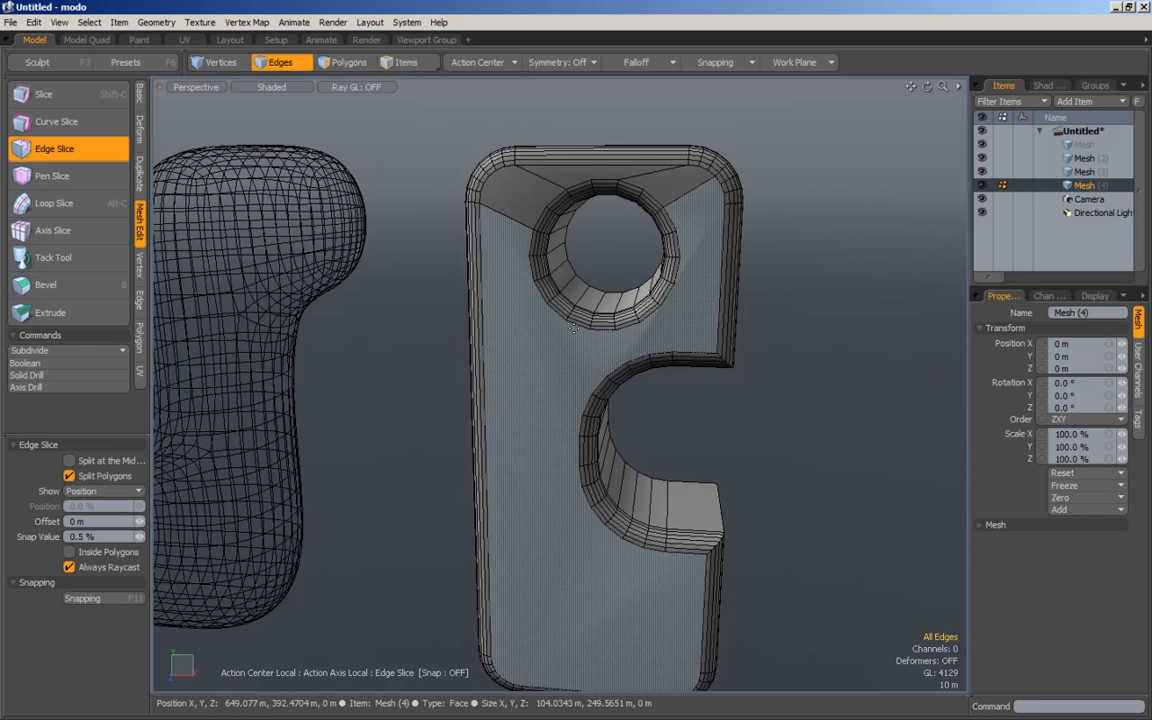
click(594, 328)
click(613, 369)
key(space)
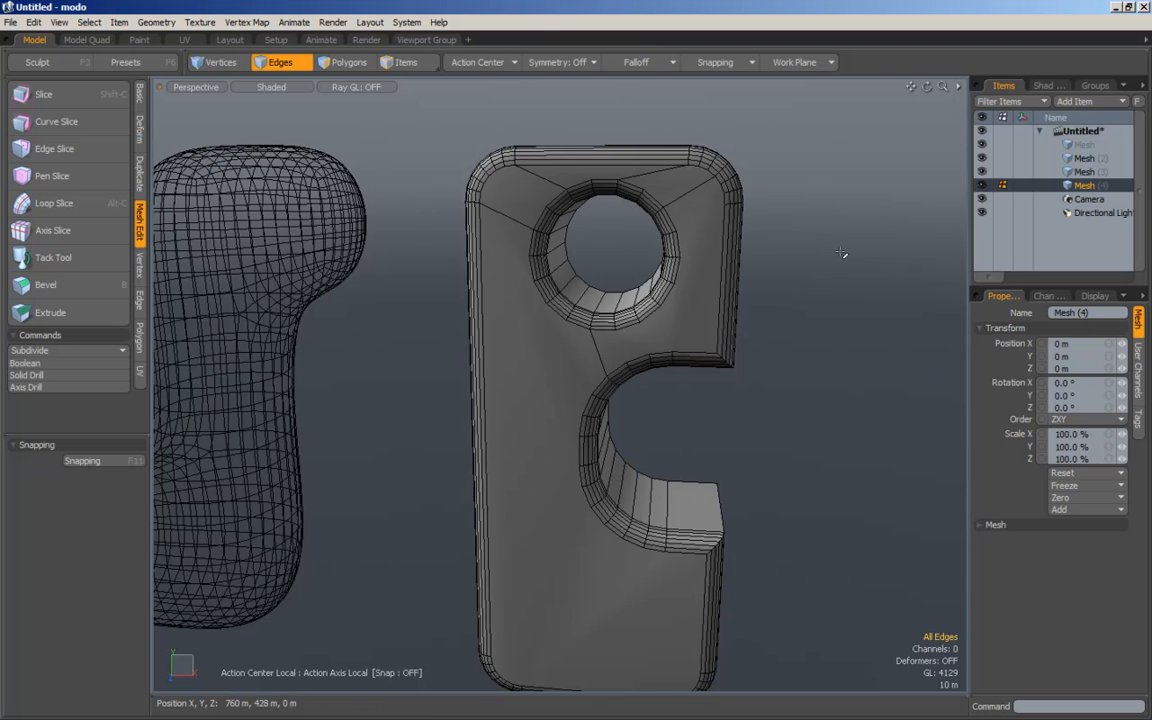
Step: Preview the sliced block as a subdivision surface from an angle, and return it to plain polygons
key(Tab)
alt+drag(852, 273, 564, 197)
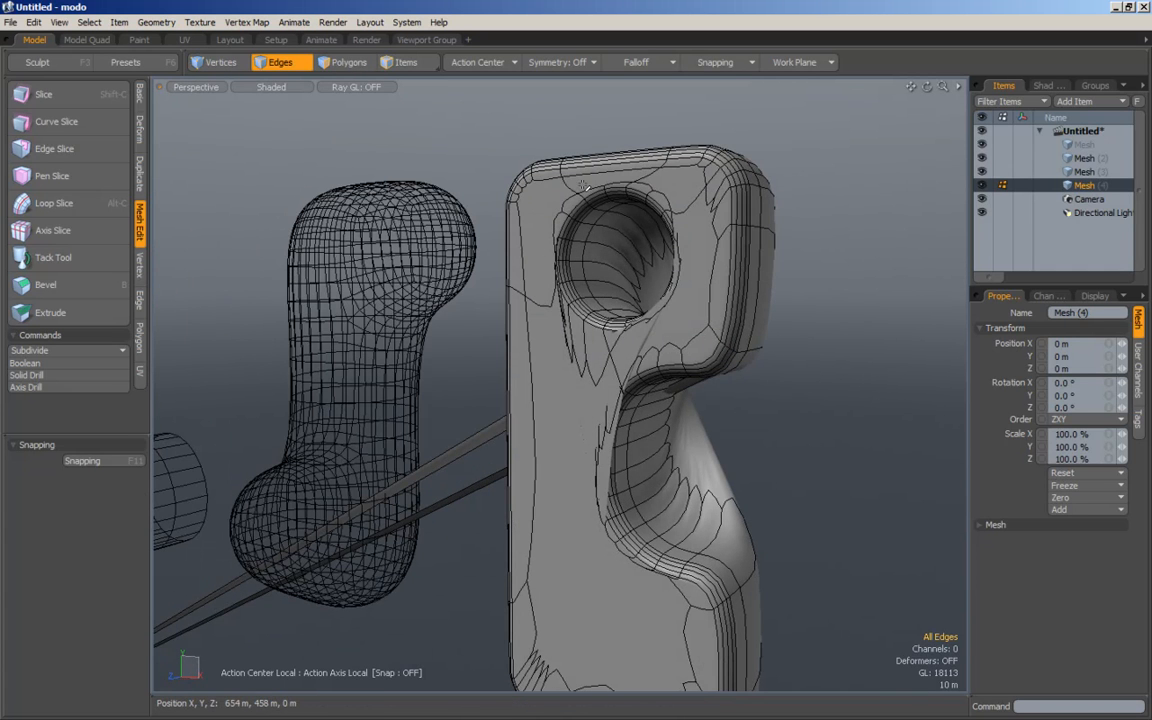
key(Tab)
alt+drag(781, 202, 785, 280)
Step: Slice edges from the hole's right side to the notch's upper rim and to the block's upper-right corner
click(54, 148)
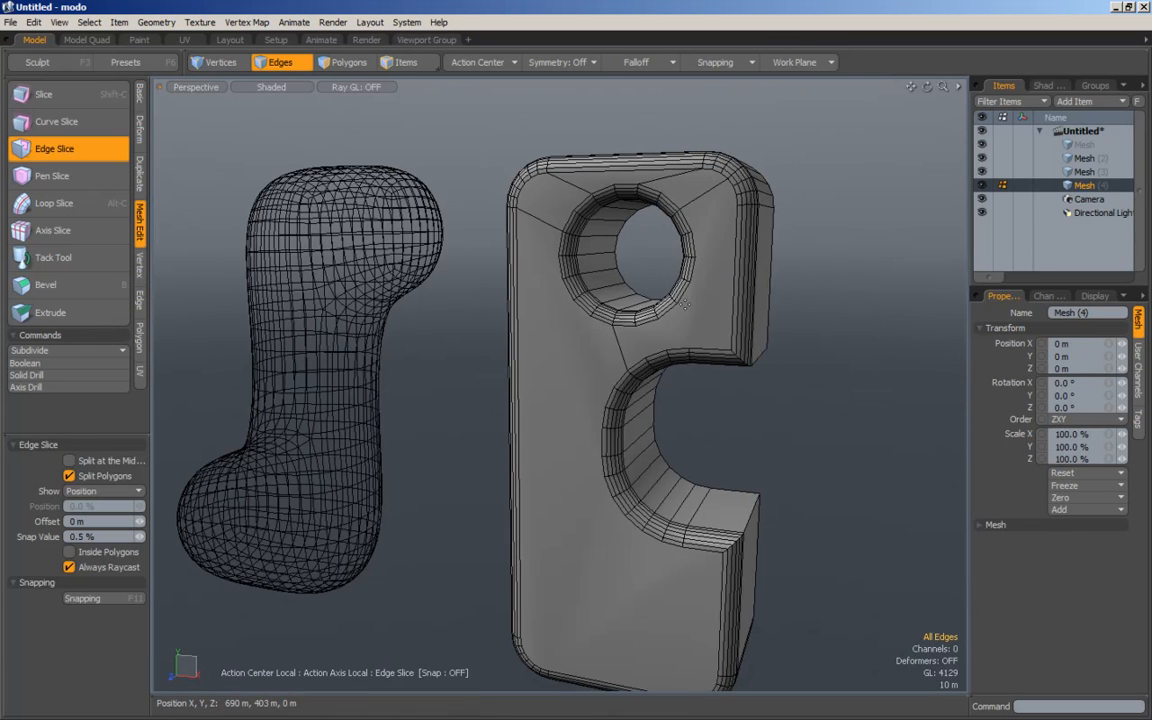
click(681, 299)
key(space)
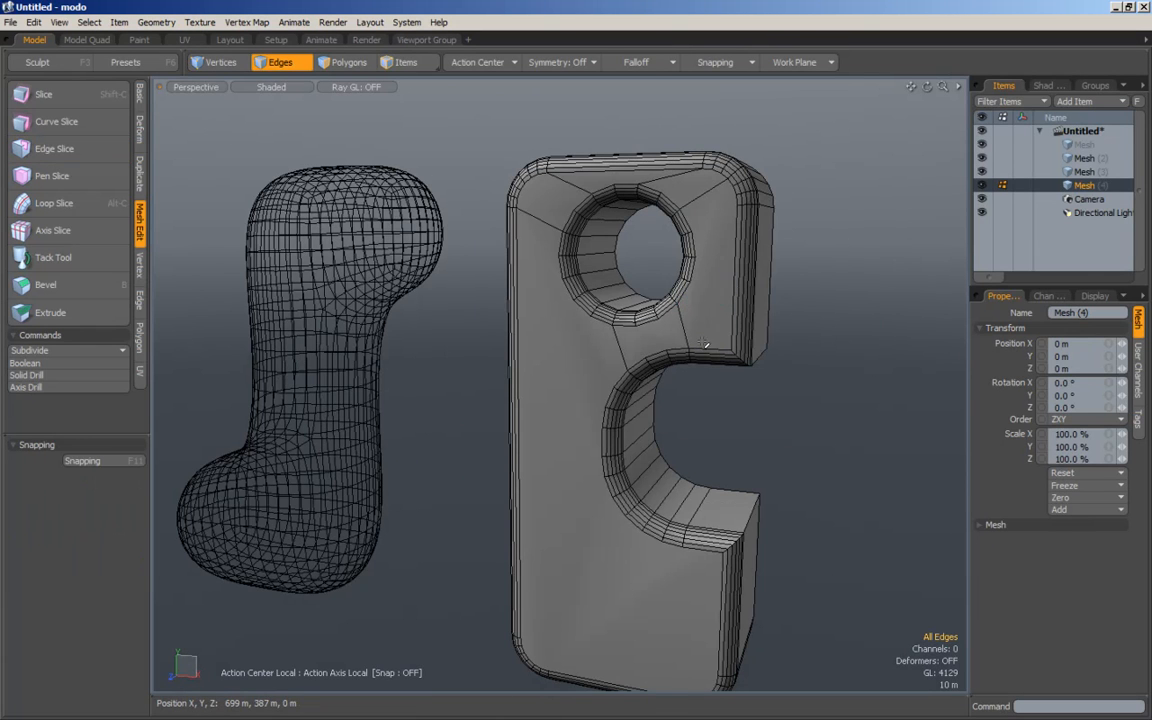
ctrl+shift+click(706, 277)
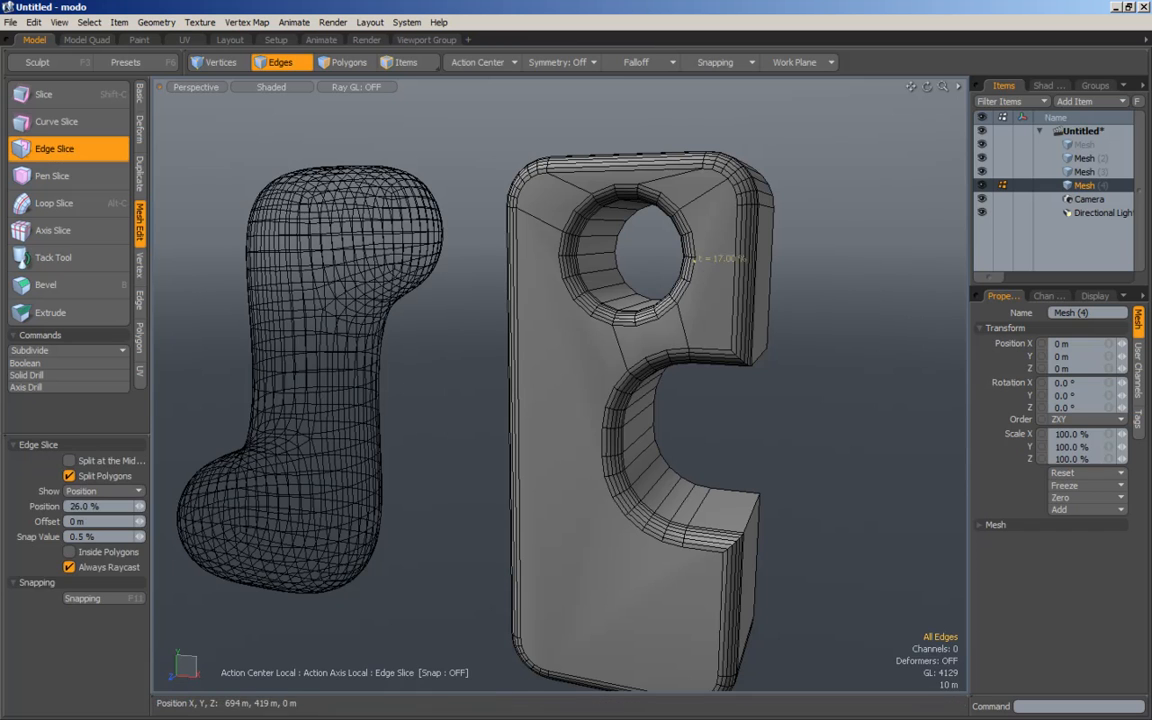
drag(736, 230, 738, 206)
key(space)
Step: Slice edges from the notch's rim to the block's lower-left corner and from its lower rim to the bottom edge
alt+middle_drag(748, 349, 745, 289)
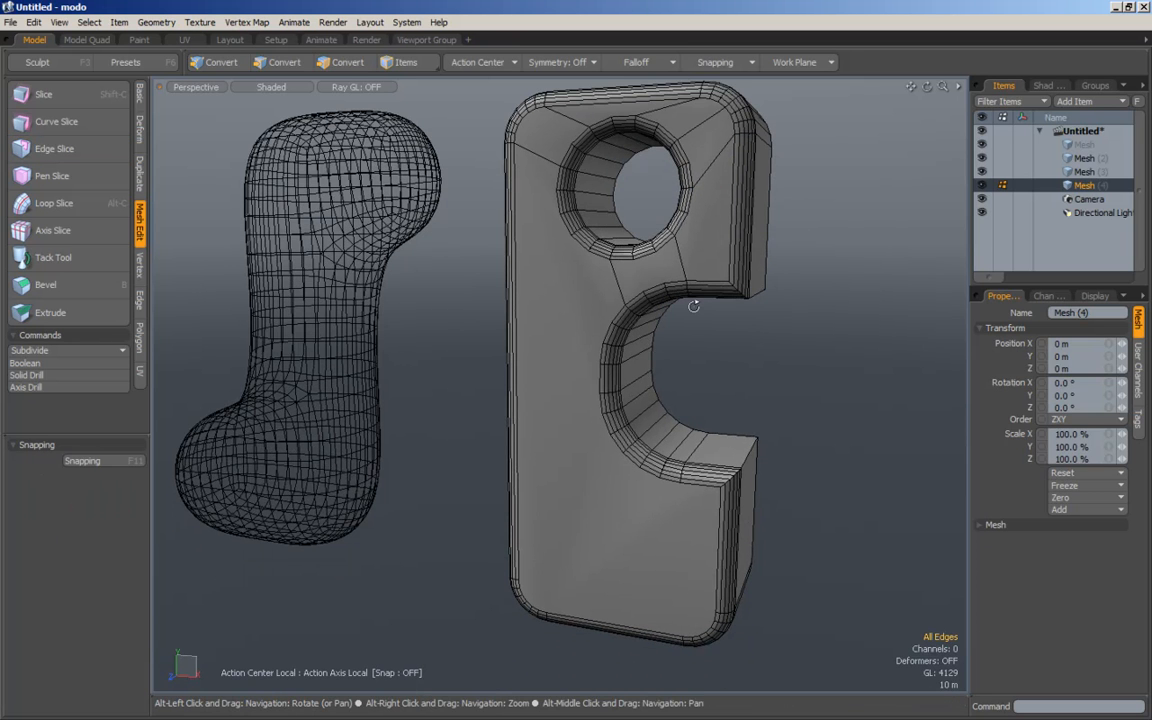
alt+drag(577, 350, 587, 345)
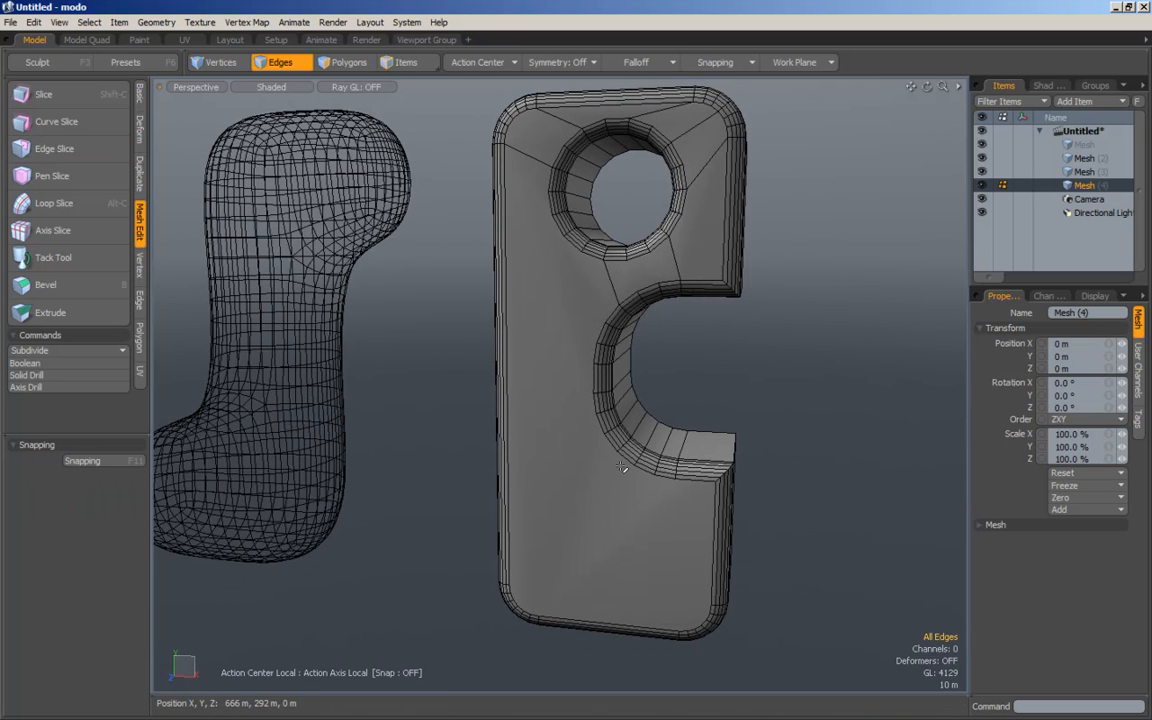
ctrl+shift+click(592, 402)
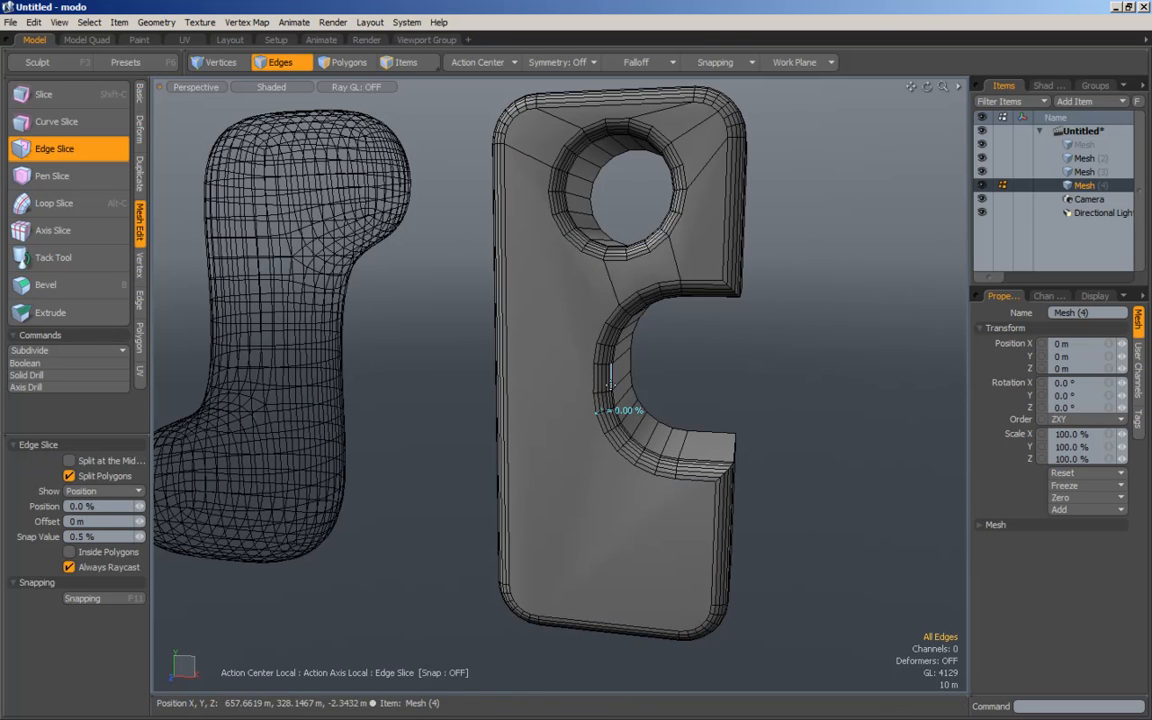
drag(509, 558, 511, 588)
key(space)
ctrl+shift+click(675, 541)
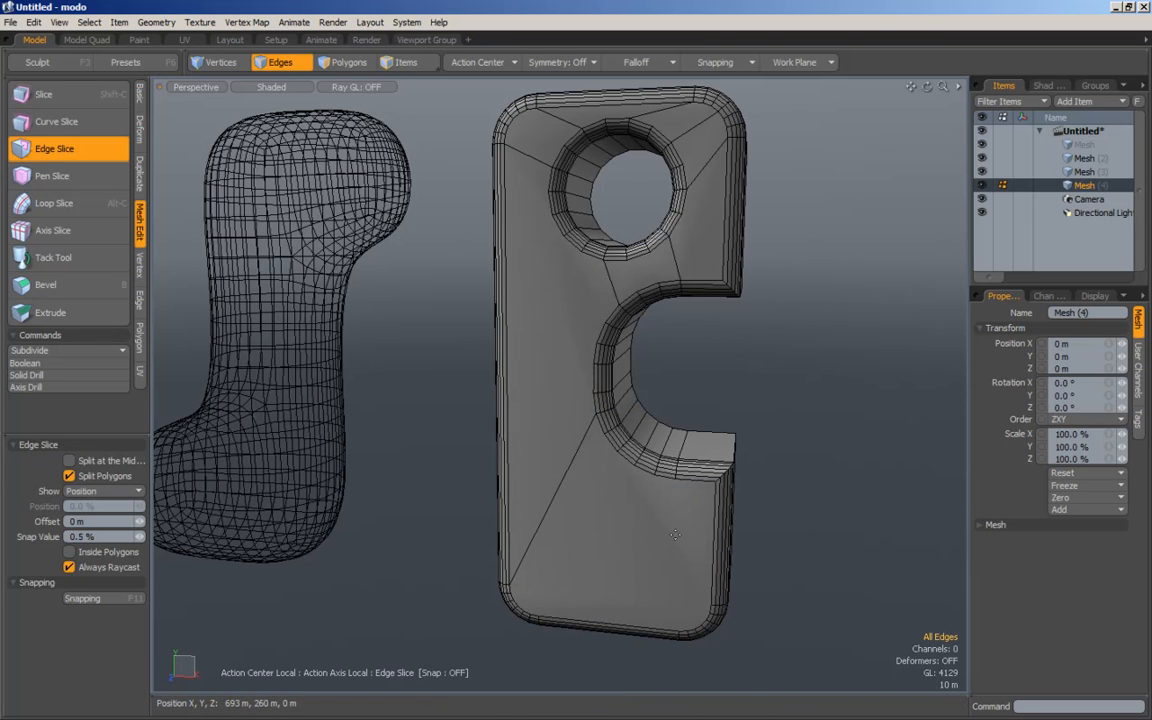
drag(661, 628, 694, 630)
key(space)
alt+middle_drag(684, 288, 708, 317)
ctrl+shift+click(567, 293)
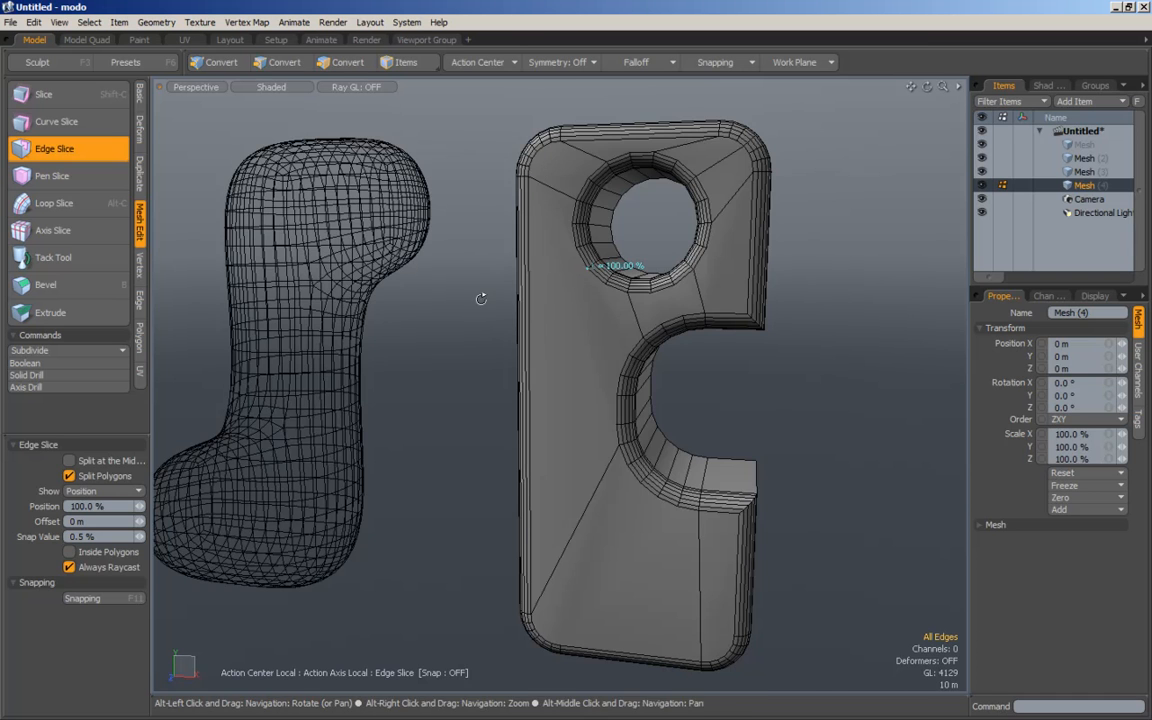
alt+drag(505, 299, 562, 312)
key(space)
Step: Select the seven vertical edges along the block's long left side, and loop-slice across them
alt+drag(800, 376, 706, 372)
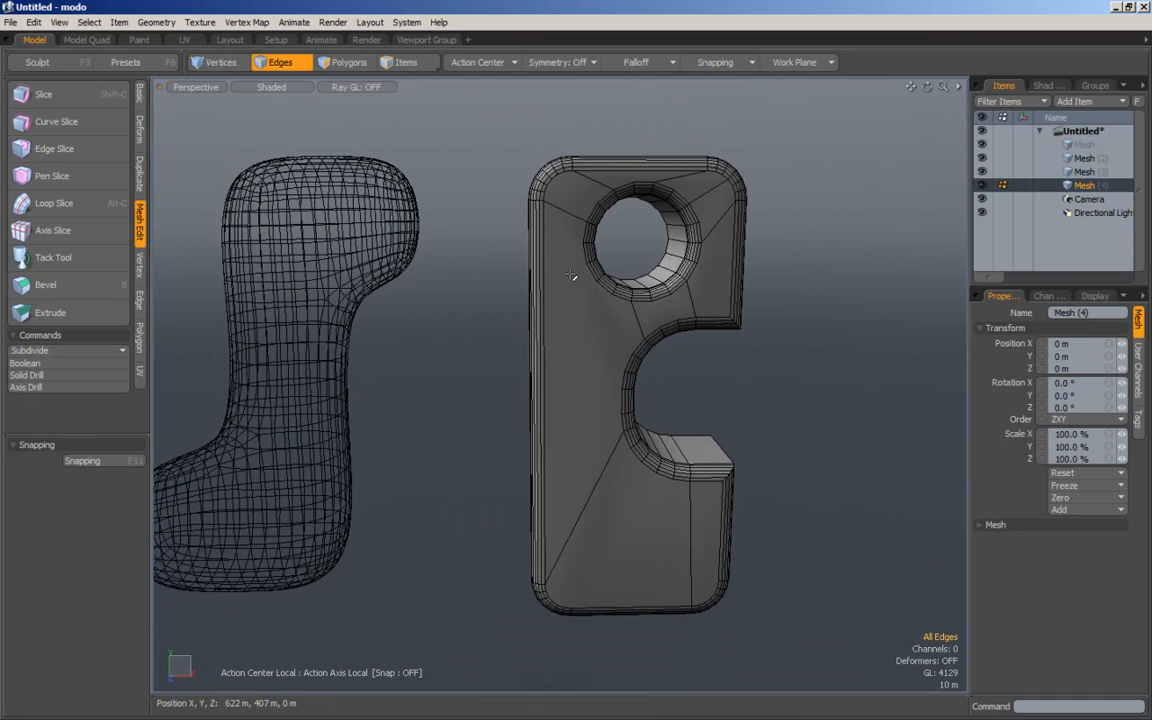
mouse_move(580, 290)
alt+mouse_down()
mouse_move(535, 398)
mouse_move(540, 372)
mouse_move(589, 329)
mouse_move(578, 360)
mouse_move(540, 368)
mouse_move(555, 375)
mouse_move(497, 374)
alt+mouse_up()
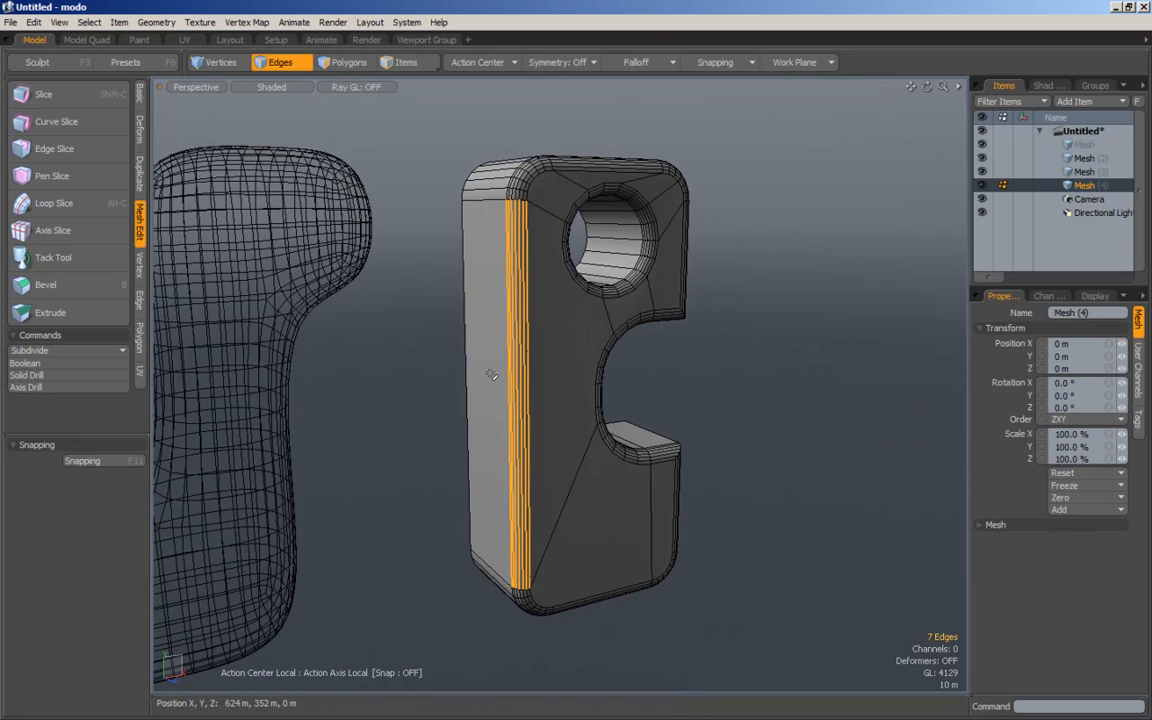
key(alt+c)
alt+drag(630, 368, 650, 353)
Step: Bevel the new side edge loop with a 50 m inset and Round Level 0, and clear the selection
key(b)
key(k)
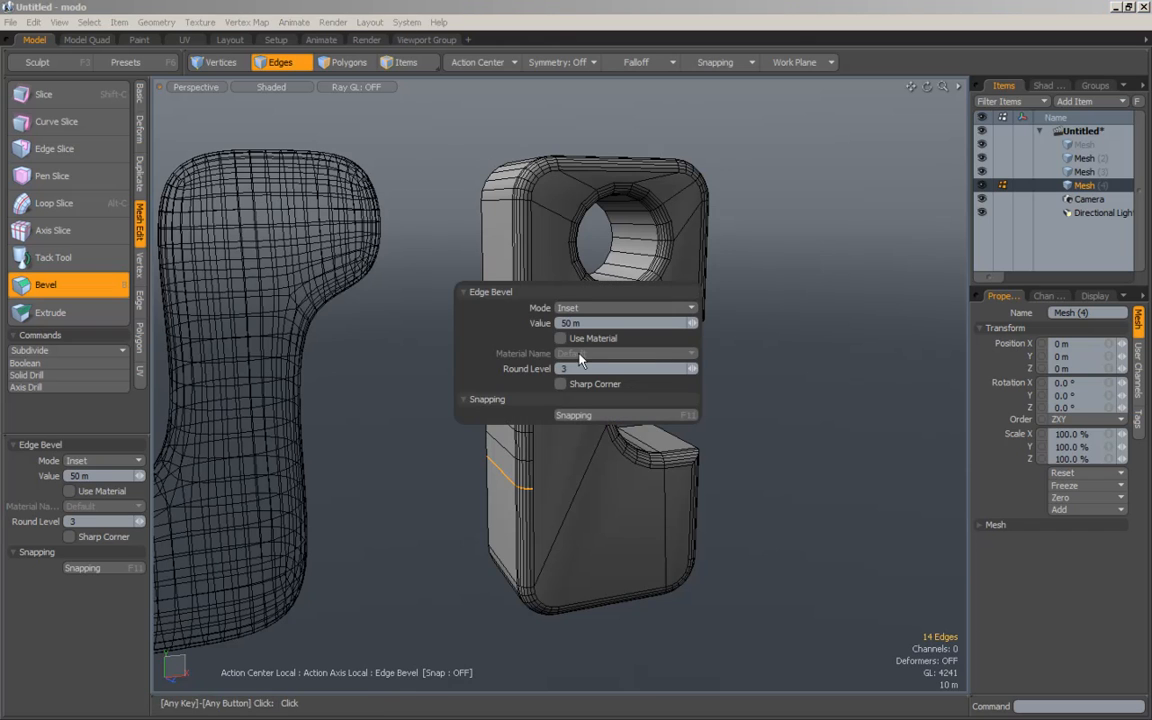
drag(696, 371, 672, 371)
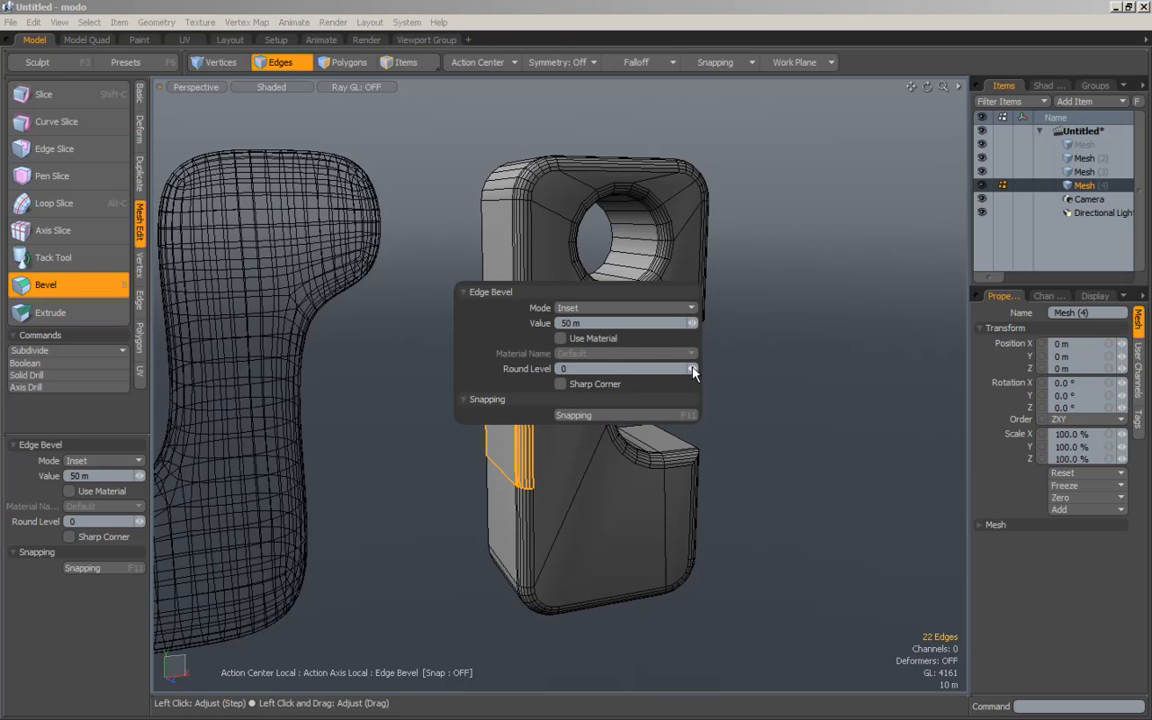
key(q)
click(779, 328)
Step: Slice an edge across the front face from the upper side loop's end to the hole's lower-left rim
alt+drag(779, 330, 700, 372)
ctrl+shift+click(566, 347)
click(545, 336)
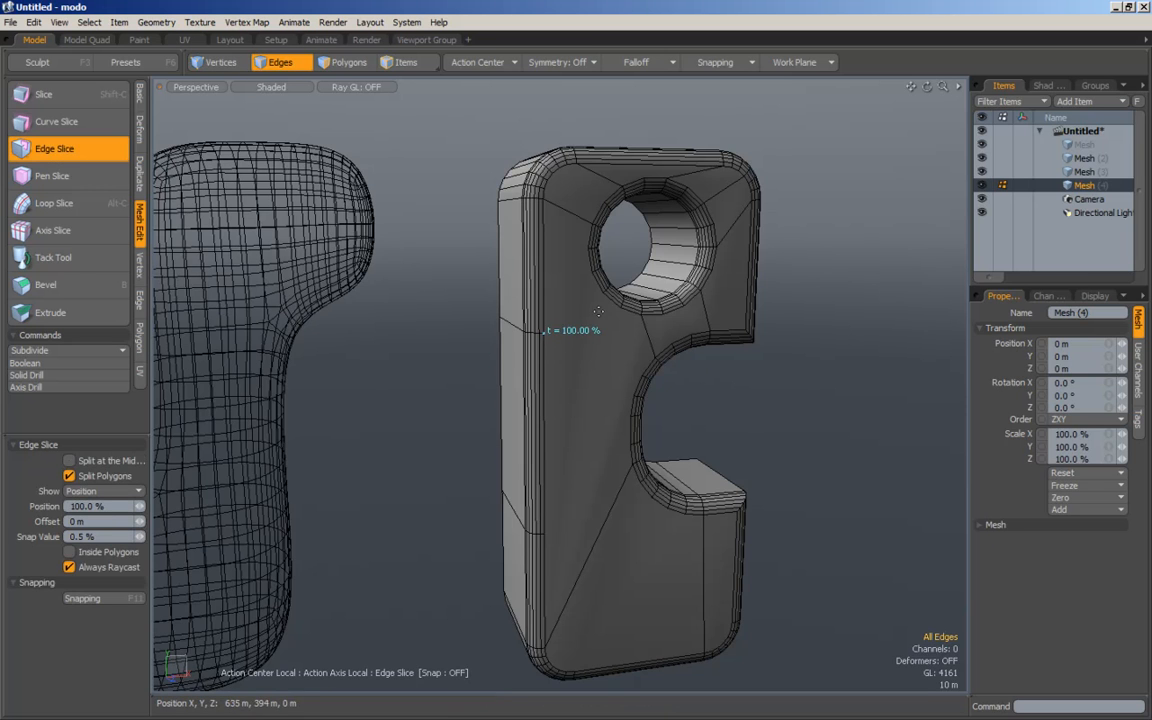
key(q)
Step: Slice an edge across the front face from the upper side loop's end to the notch's upper-left rim
alt+drag(853, 399, 802, 404)
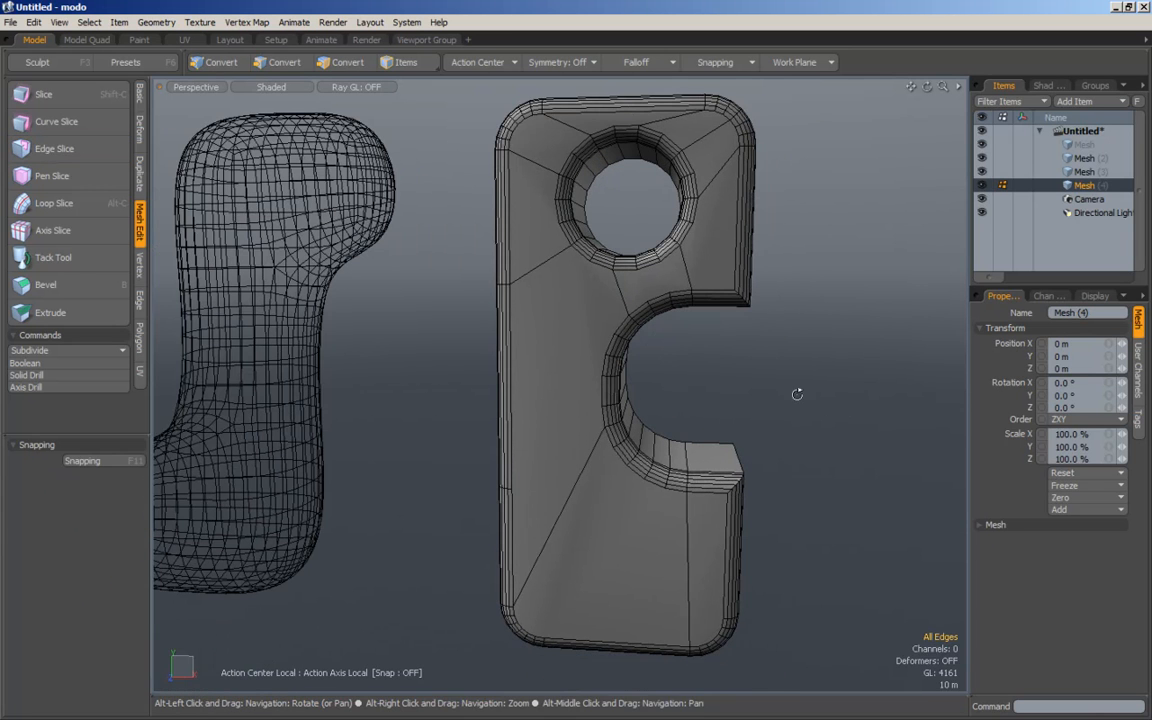
ctrl+shift+click(563, 322)
click(515, 285)
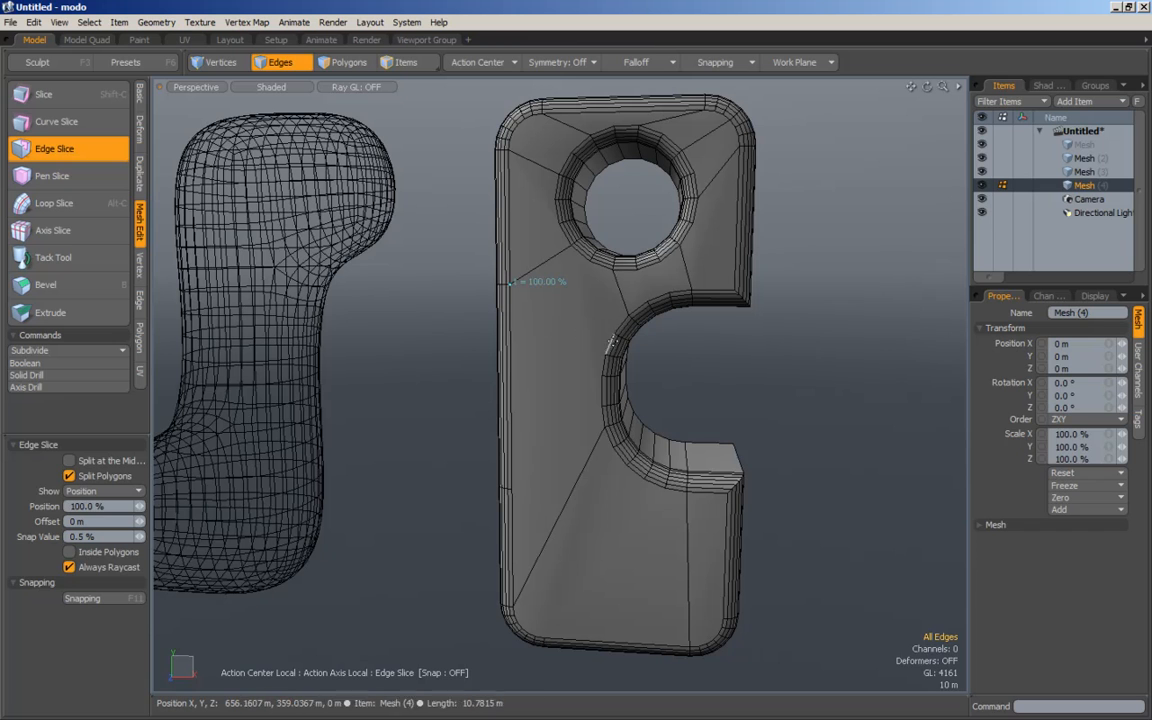
click(618, 322)
key(q)
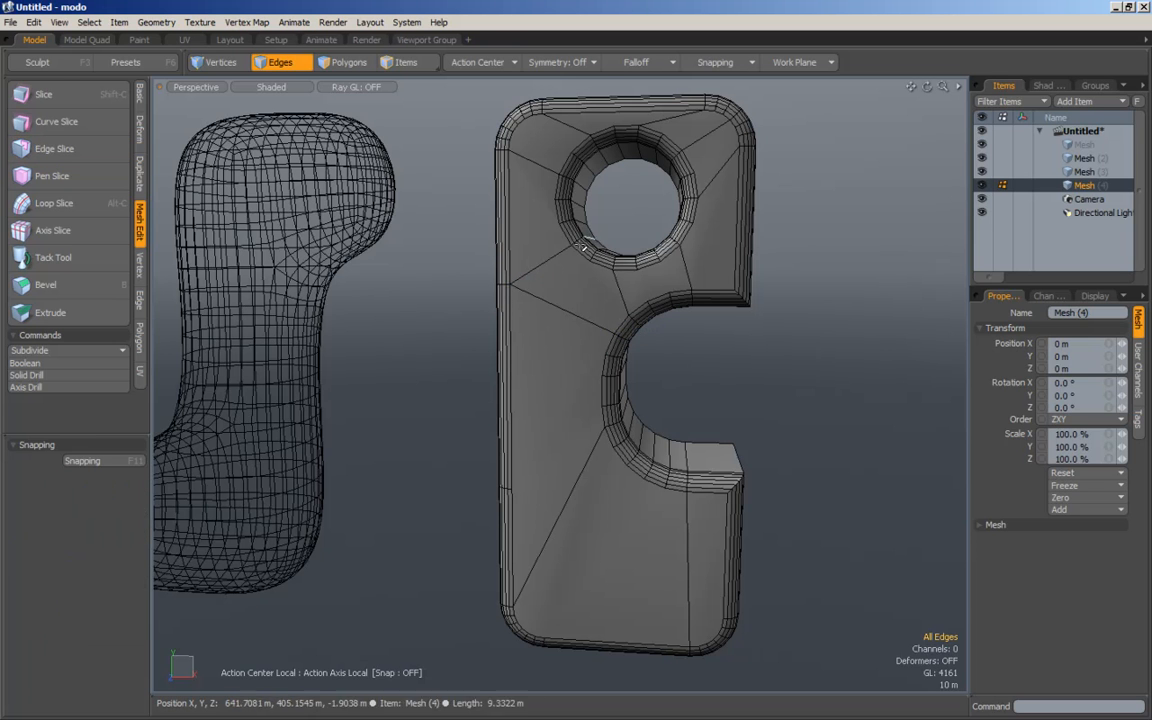
Step: Slice an edge across the front face from the lower side loop's end to the notch's left rim
alt+drag(630, 332, 540, 404)
key(q)
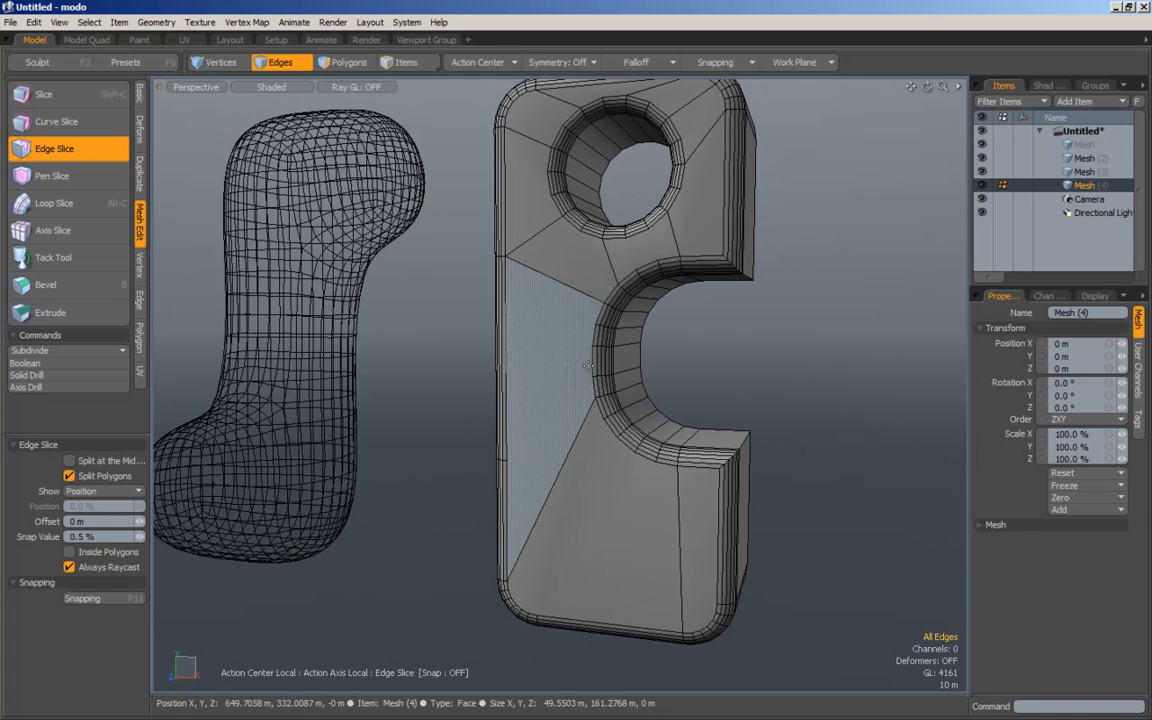
click(505, 459)
key(q)
Step: Slice an edge from the notch's lower rim to the bottom edge near the block's lower-left corner
key(ctrl+shift+c)
click(648, 457)
click(538, 616)
key(q)
alt+drag(497, 533, 527, 543)
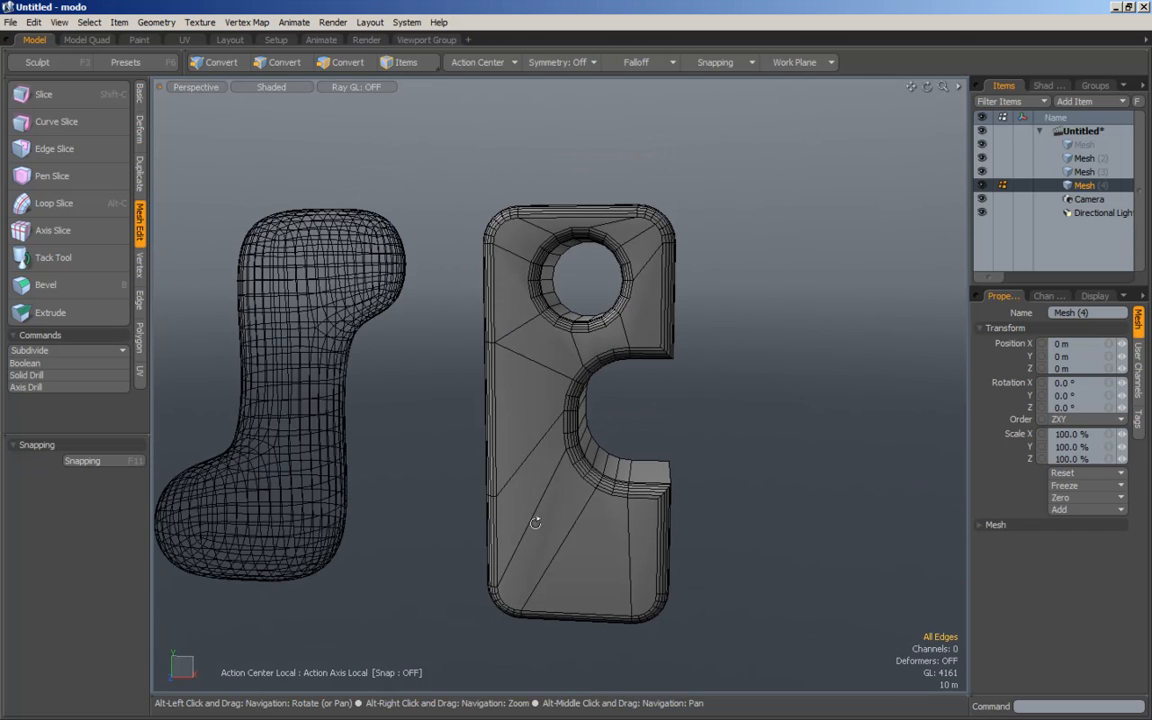
Step: Select the long edges along the block's top side and loop-slice across them at 50%
key(2)
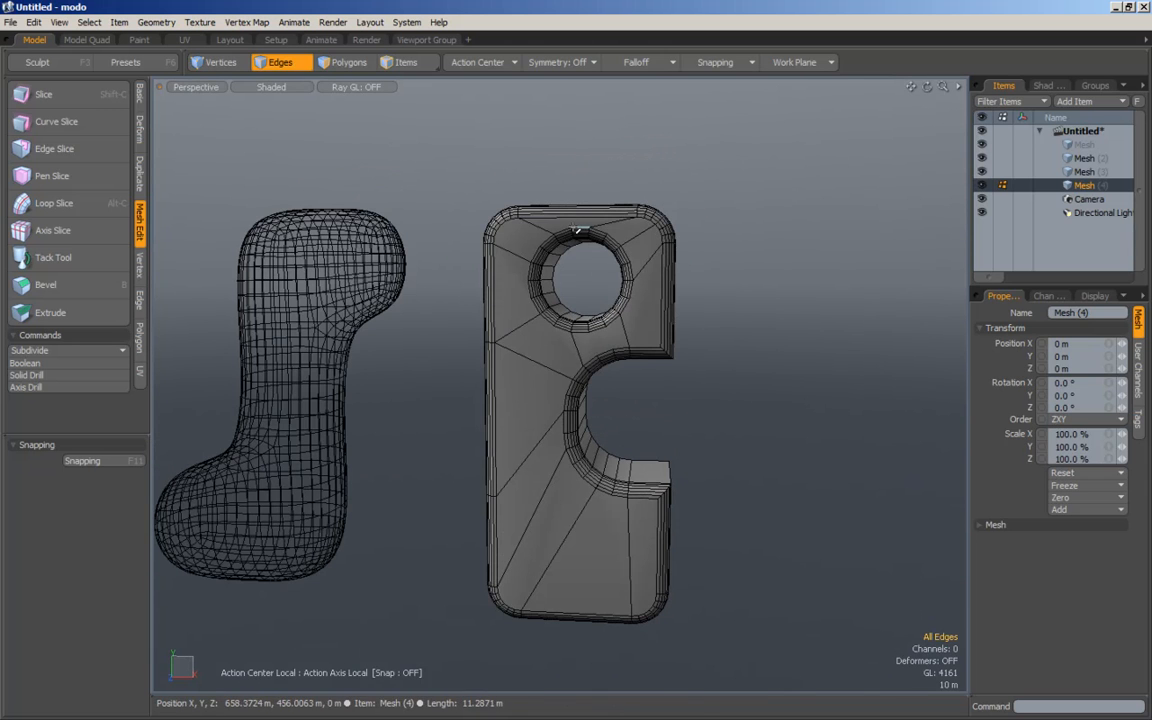
alt+drag(575, 266, 533, 342)
ctrl+alt+drag(533, 342, 575, 239)
key(alt+c)
alt+drag(608, 188, 598, 188)
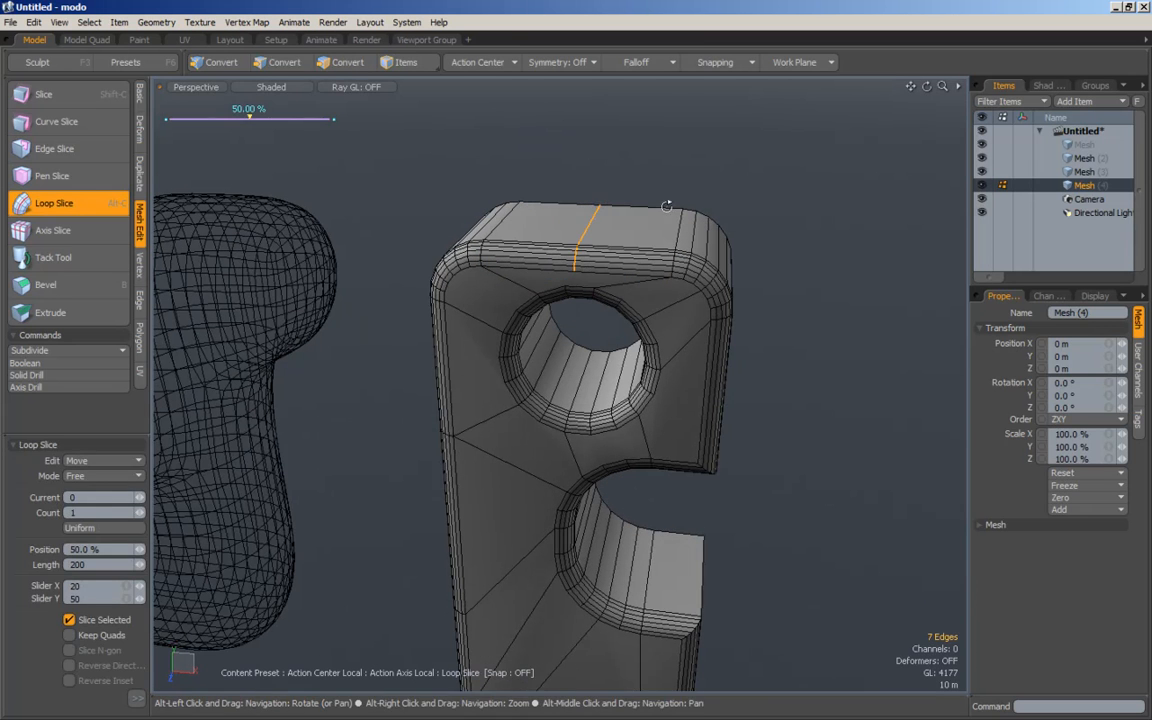
Step: Slice an edge on the front face from the new top loop's end to the hole's upper rim
key(c)
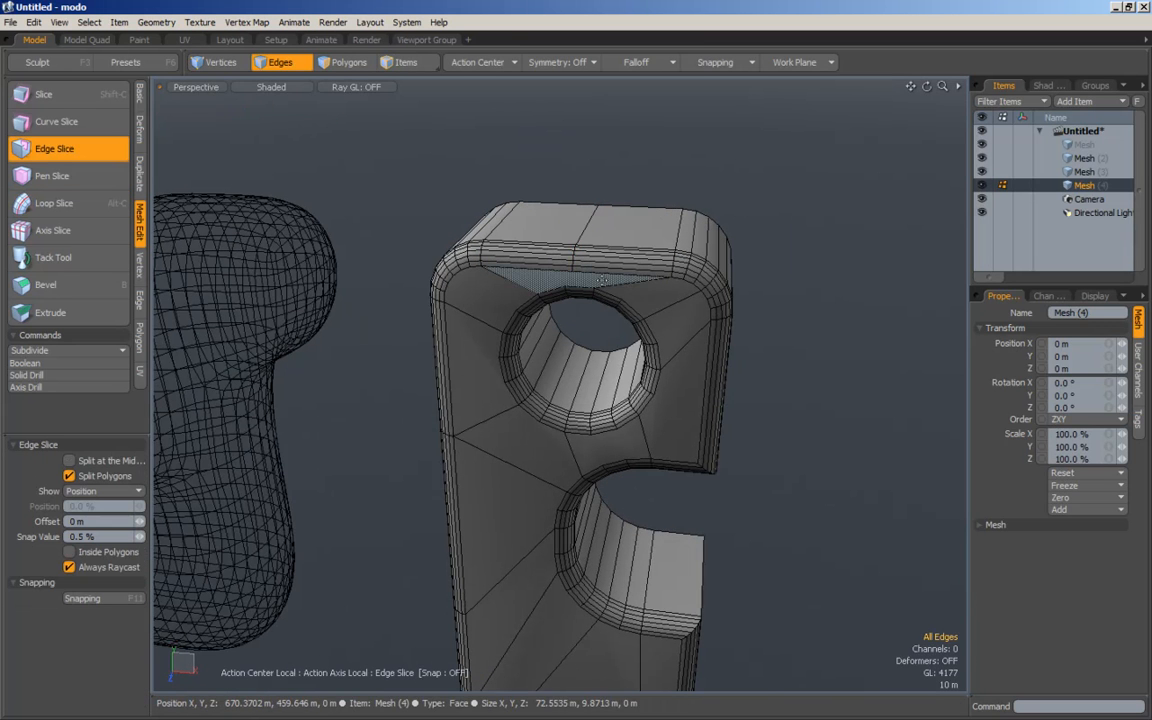
key(space)
drag(823, 301, 745, 391)
alt+drag(745, 391, 665, 300)
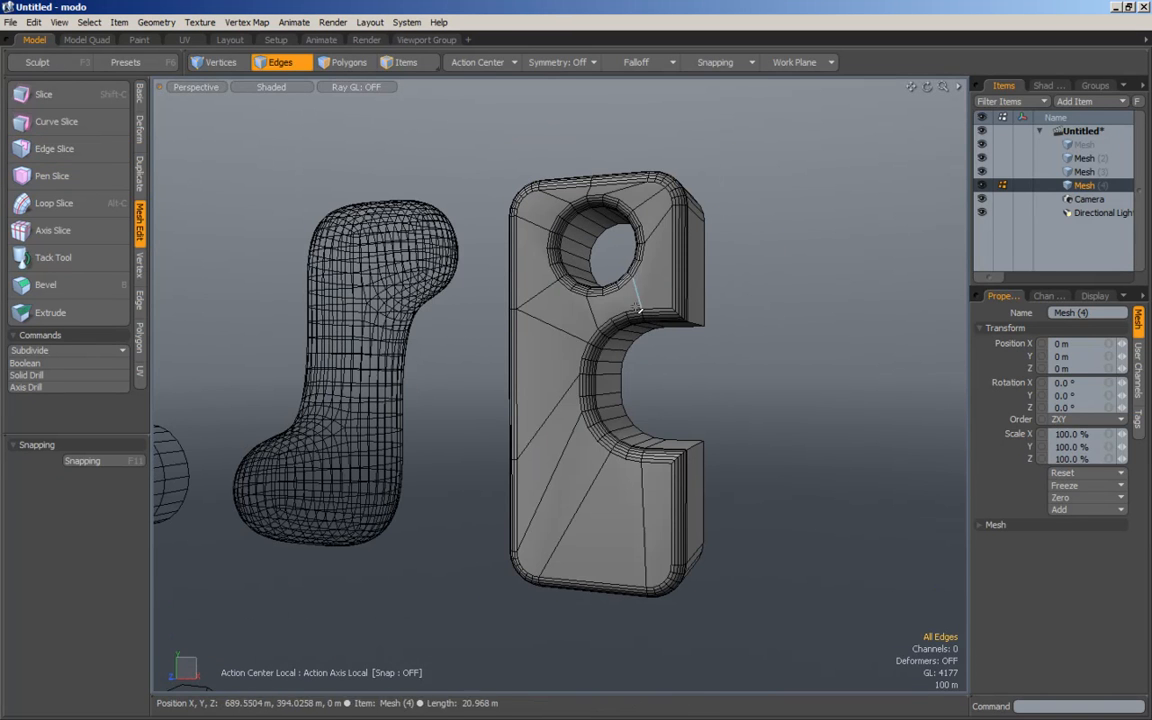
Step: Slice another edge between the hole's lower rim and the notch's upper rim on the front face
alt+drag(614, 400, 761, 309)
key(c)
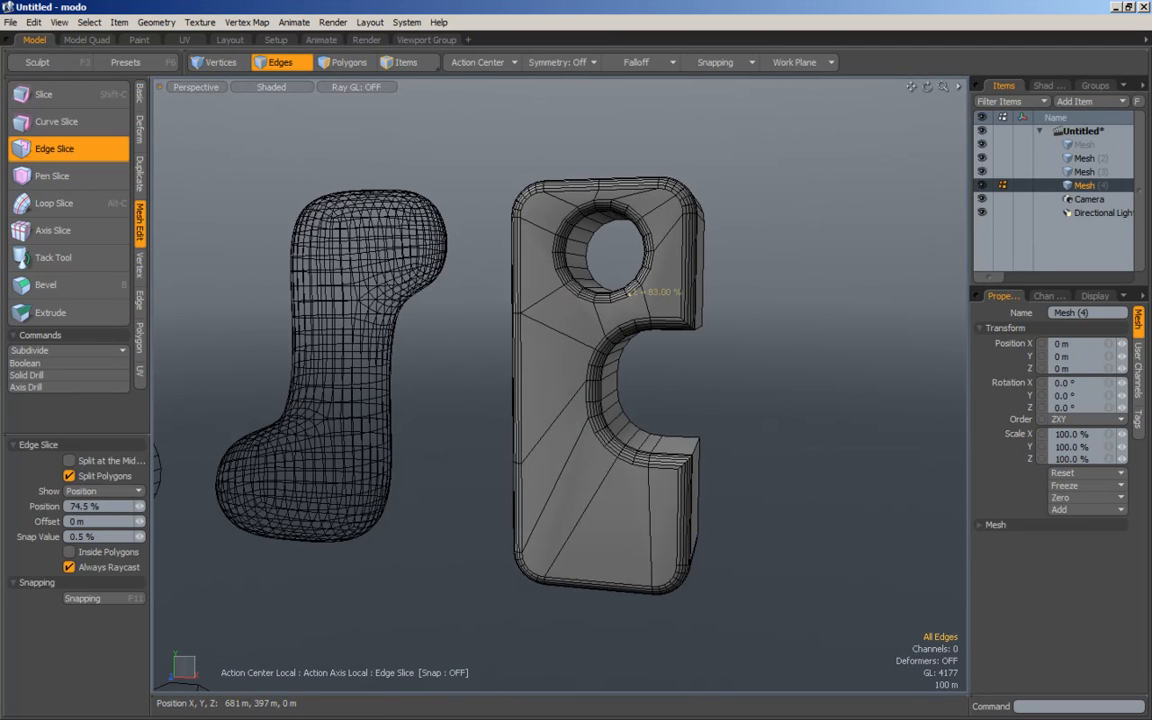
key(space)
scroll(632, 295, up, 3)
key(c)
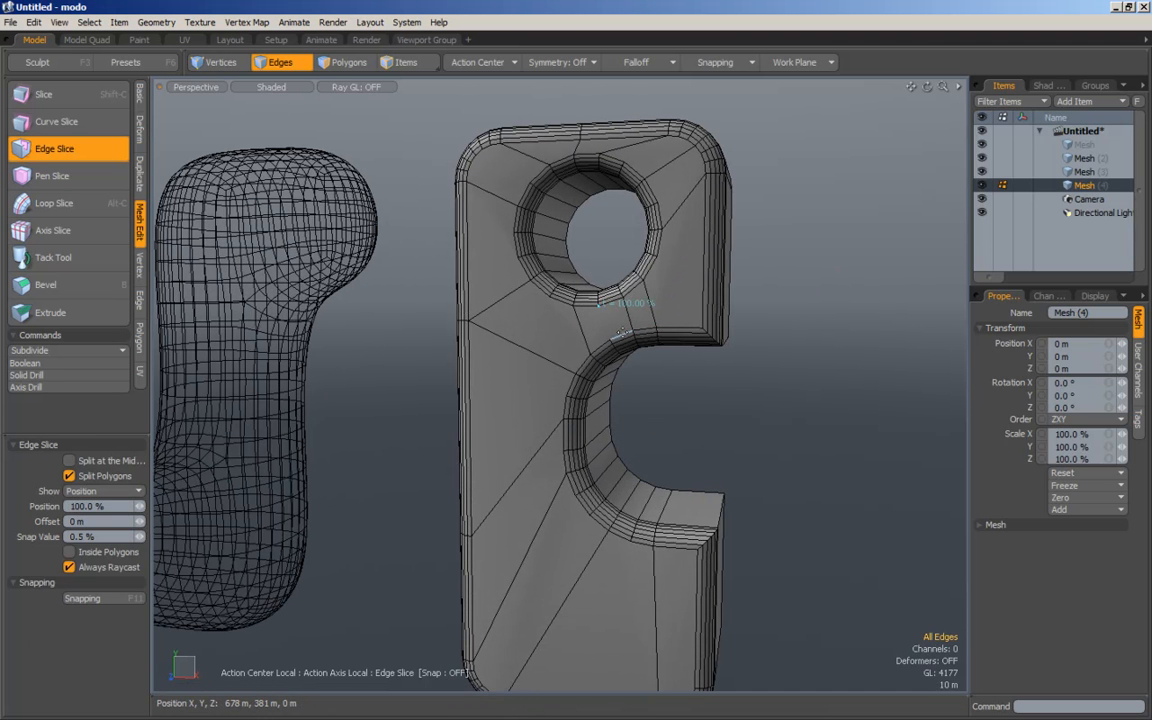
key(space)
scroll(833, 329, down, 3)
alt+drag(833, 329, 689, 337)
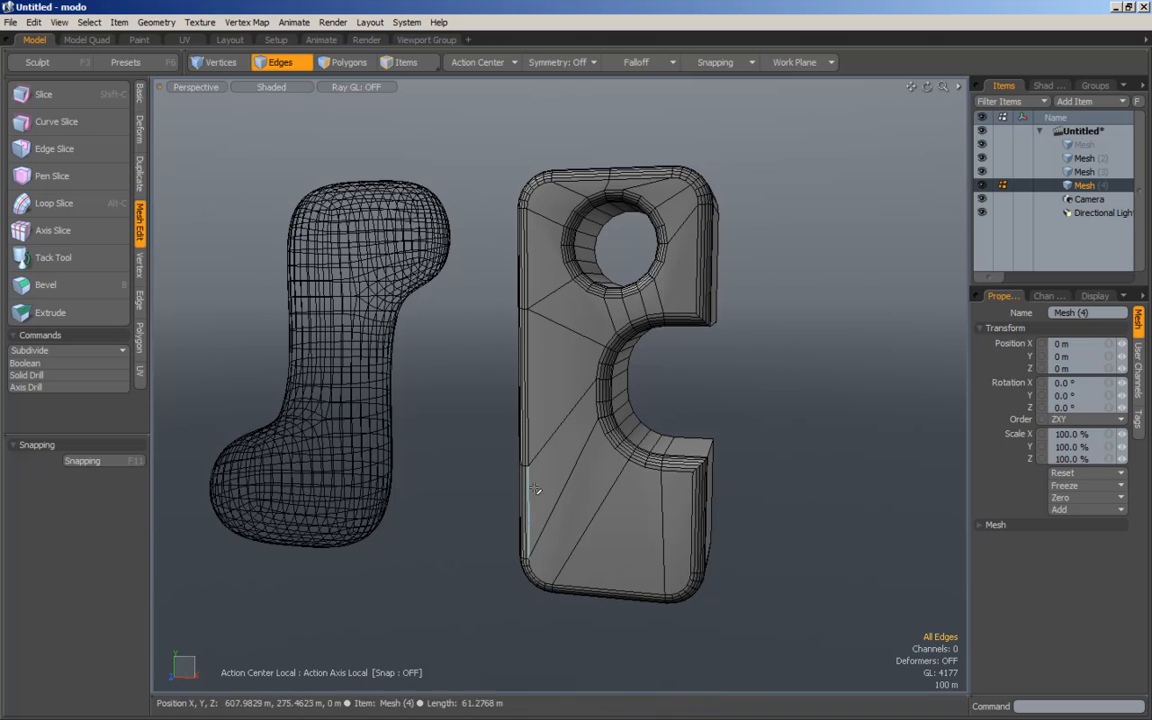
Step: Preview the block with Catmull-Clark subdivision, switch it off again and examine the block's back face
key(shift+Tab)
alt+drag(825, 365, 600, 280)
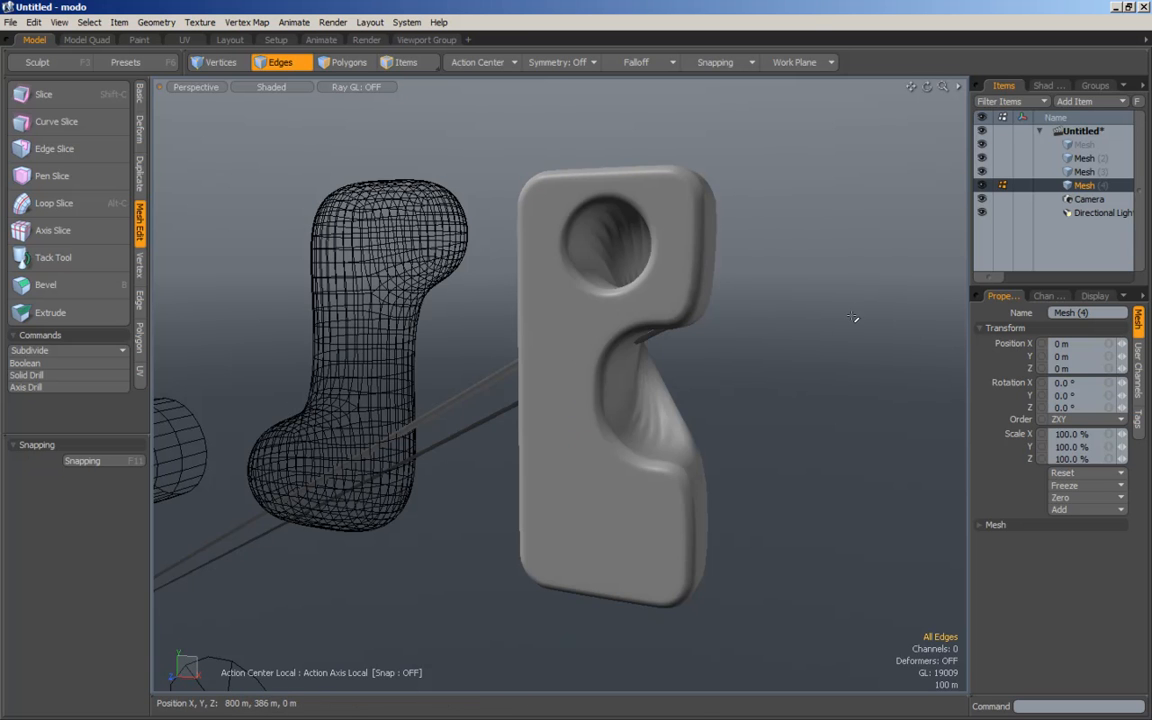
key(shift+Tab)
alt+drag(861, 316, 540, 348)
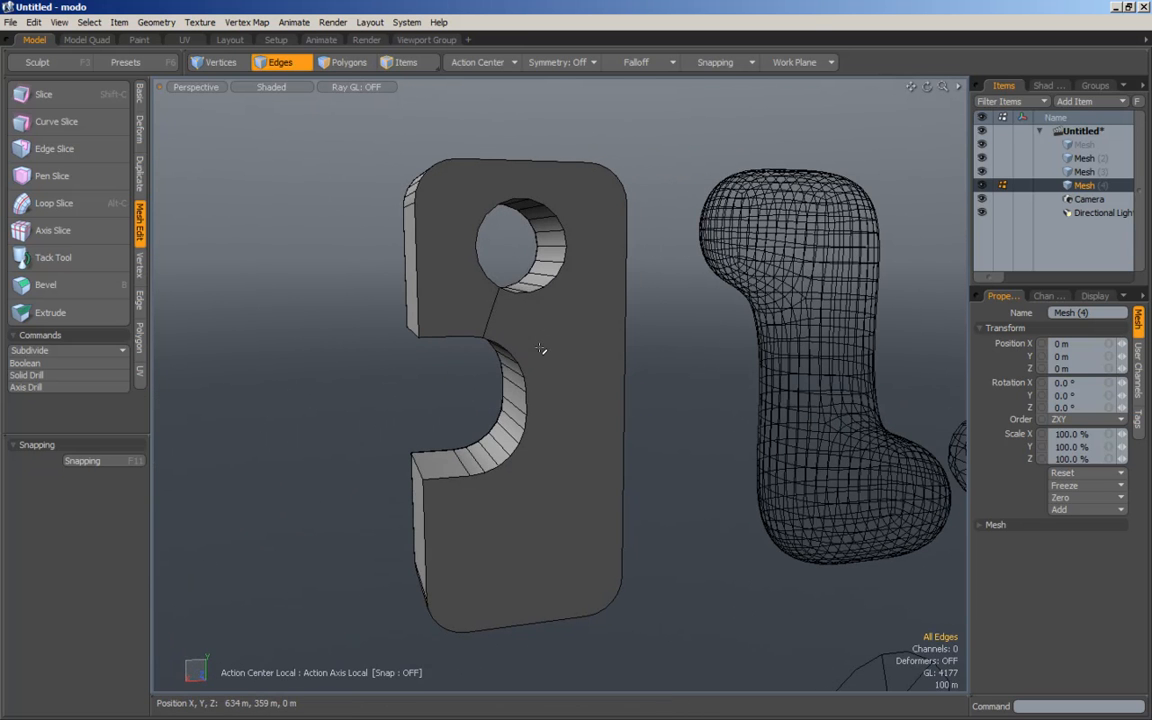
alt+drag(461, 294, 280, 320)
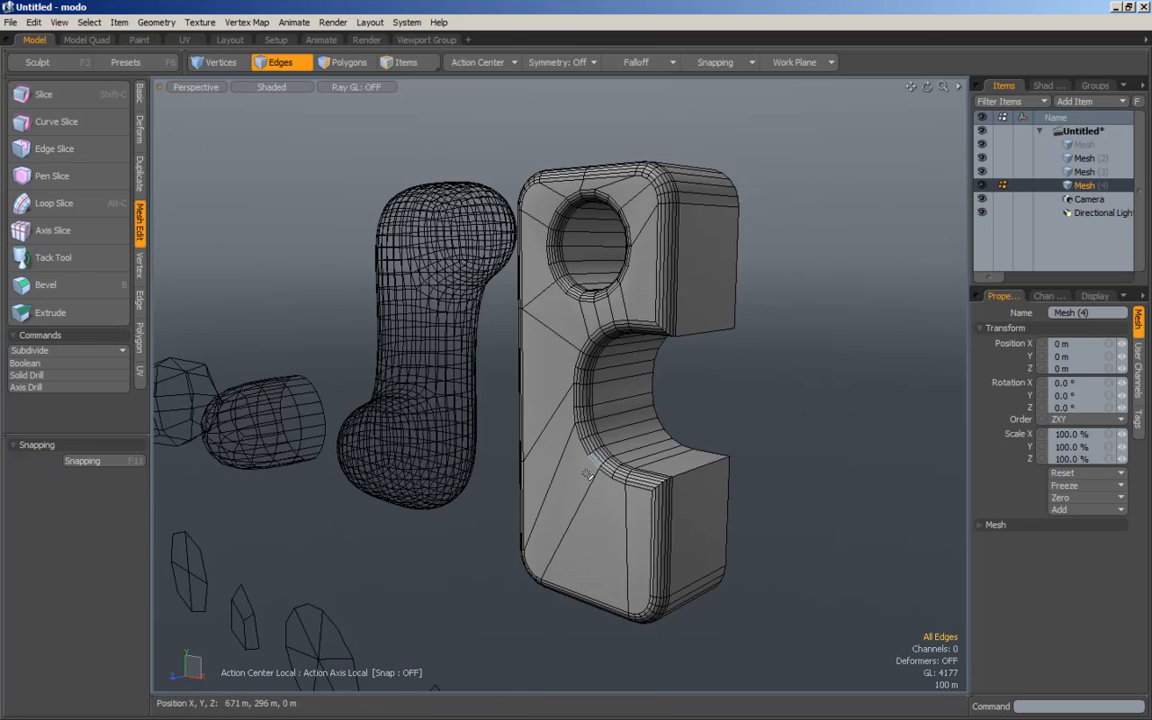
alt+drag(652, 378, 469, 305)
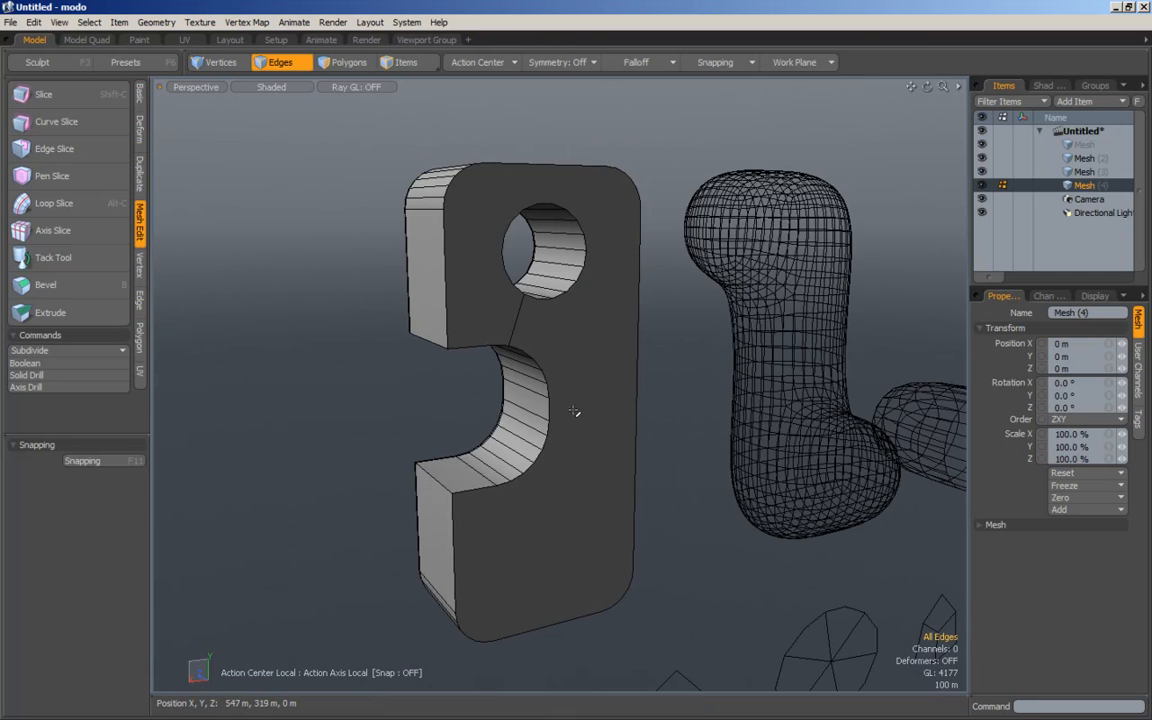
Step: Select the block's large undivided back polygon and delete it
click(348, 64)
click(483, 185)
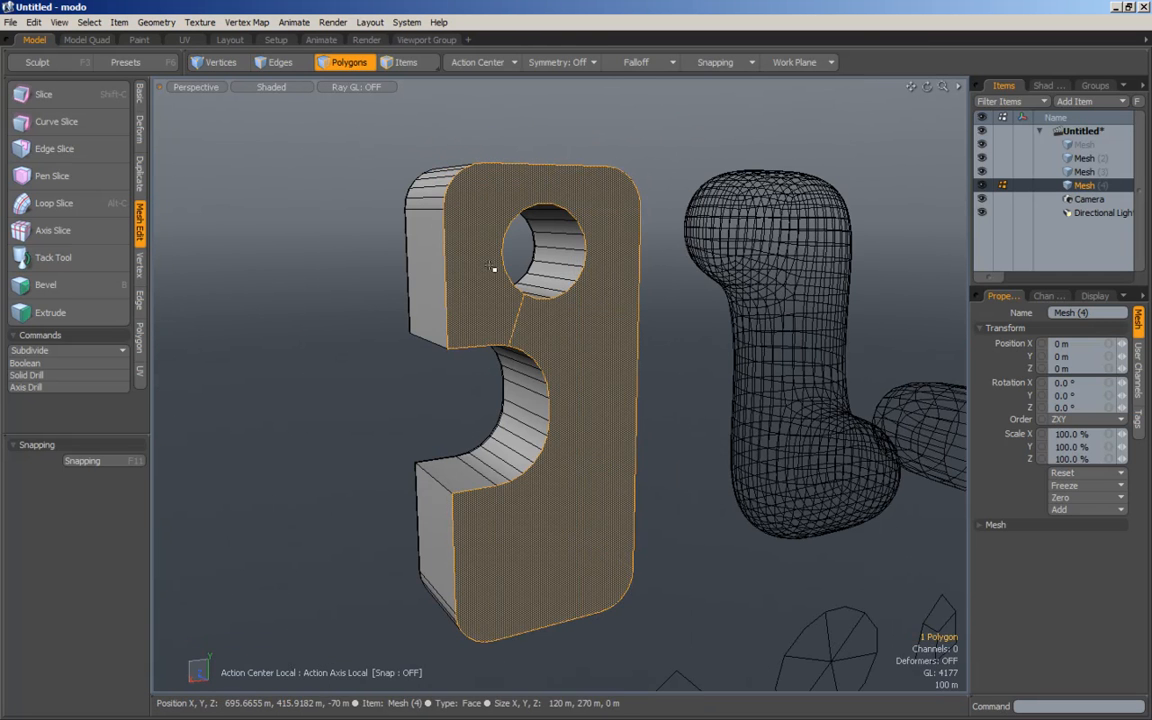
key(Delete)
Step: Turn on Catmull-Clark subdivision for the open-backed block and check it from the front
alt+drag(336, 384, 632, 329)
key(Tab)
scroll(638, 334, down, 3)
scroll(674, 331, up, 1)
key(Tab)
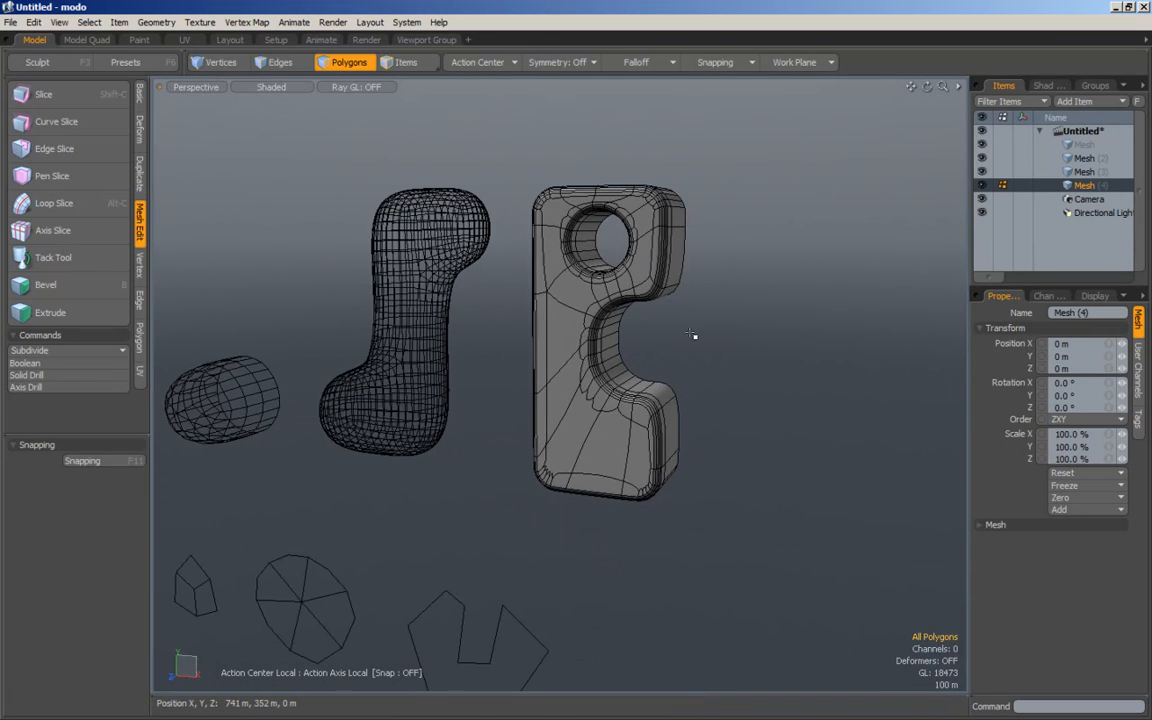
Step: Hide the block's wireframe and toggle subdivision off and on to compare the flat and smoothed shapes
key(Tab)
alt+click(689, 331)
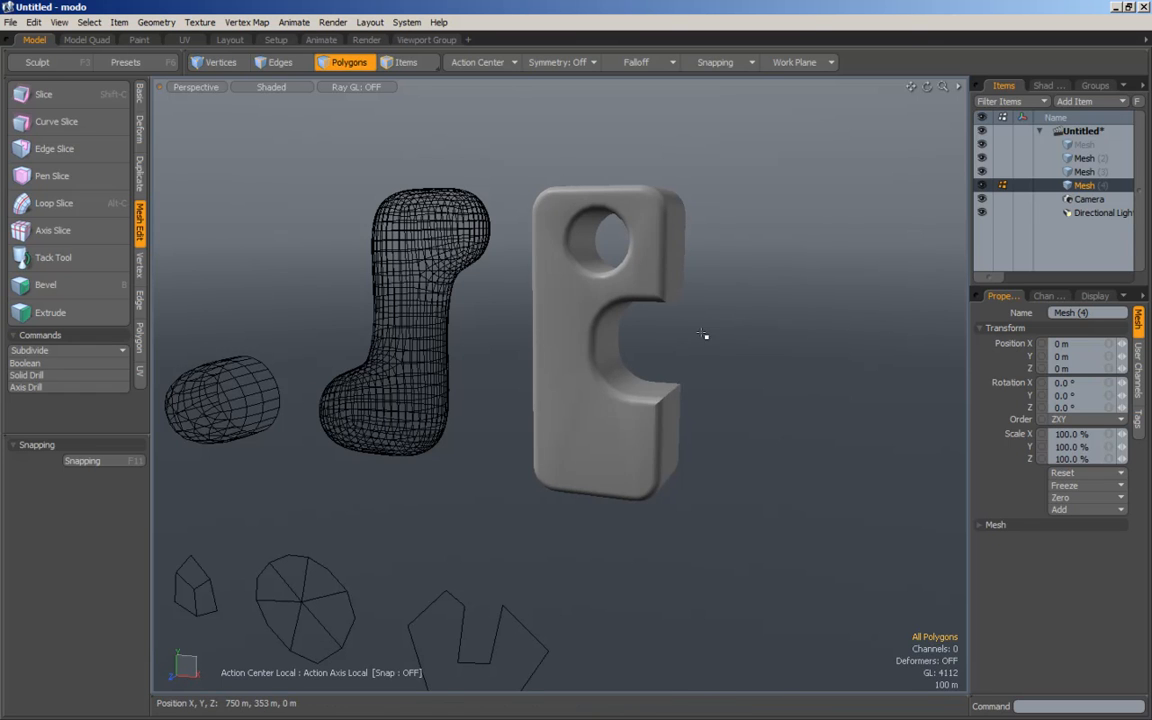
key(alt+w)
key(alt+w)
key(Tab)
key(alt+w)
key(alt+w)
scroll(764, 386, down, 1)
key(Tab)
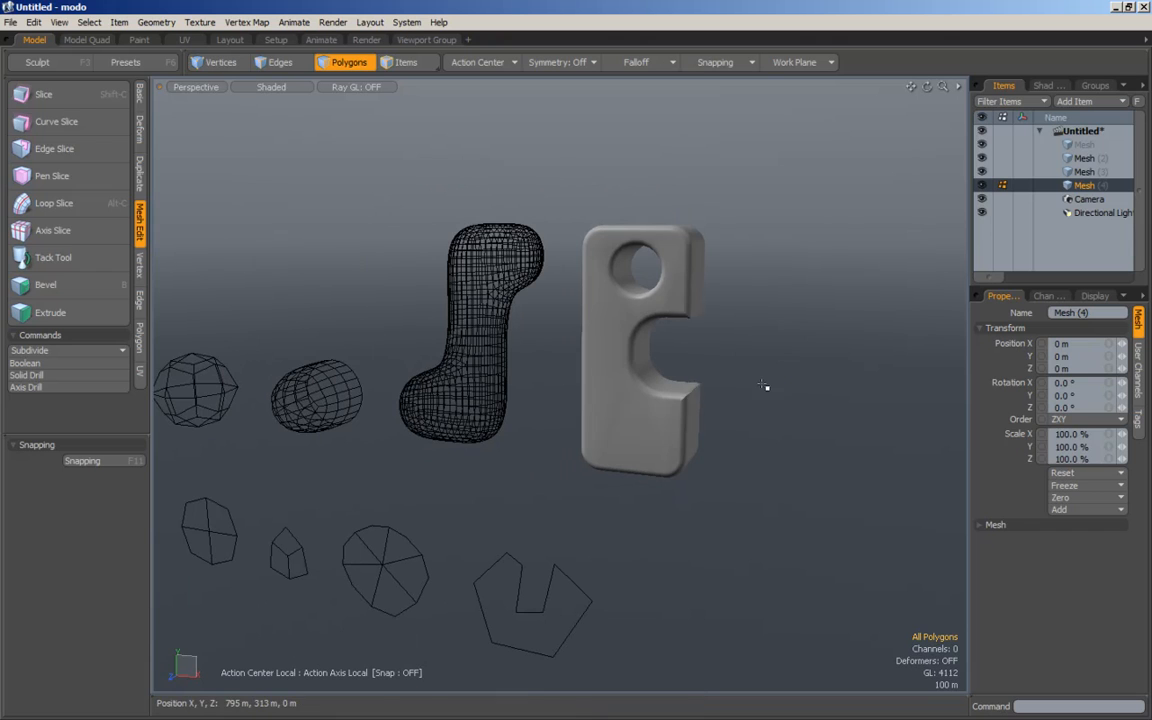
Step: Point out the Toggle Catmull-Clark Subdivision command and examine the block beside the other example meshes with and without wireframe
click(156, 22)
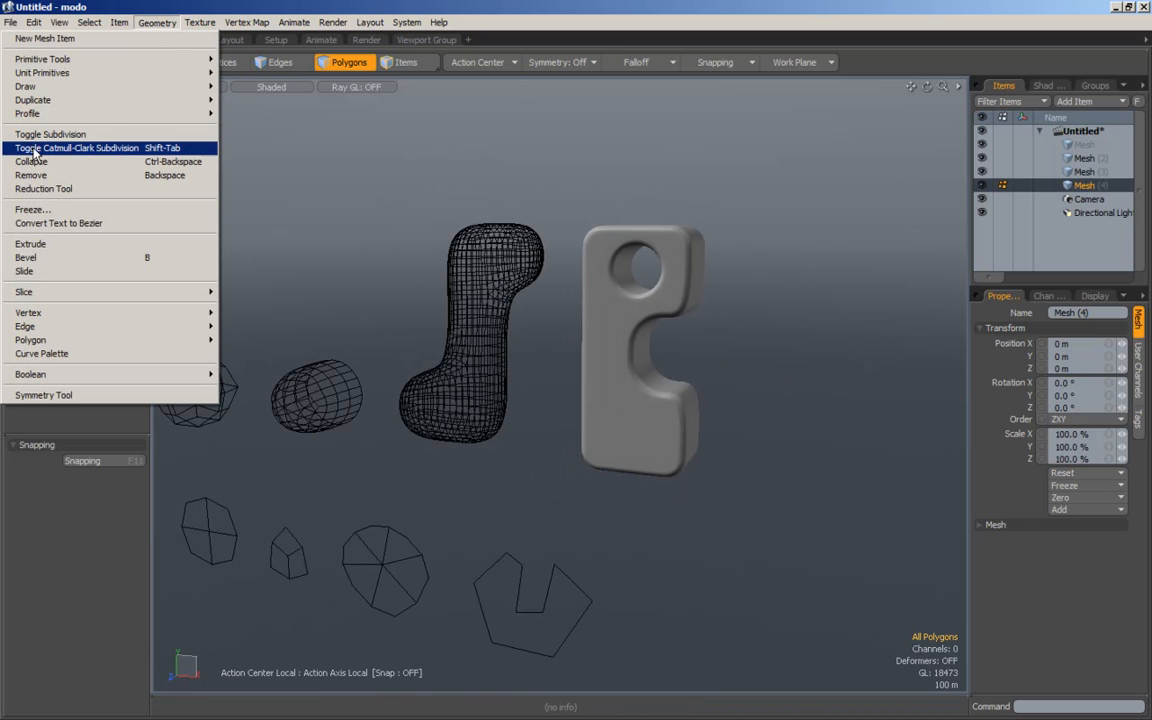
click(329, 5)
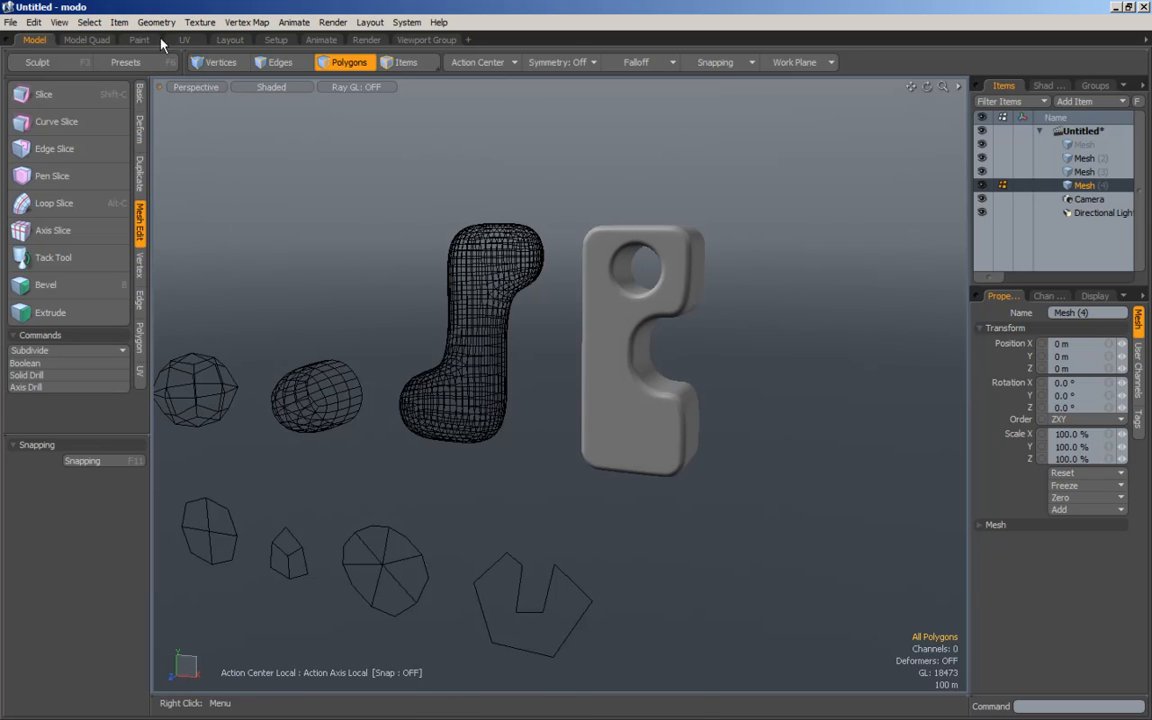
alt+drag(700, 240, 699, 343)
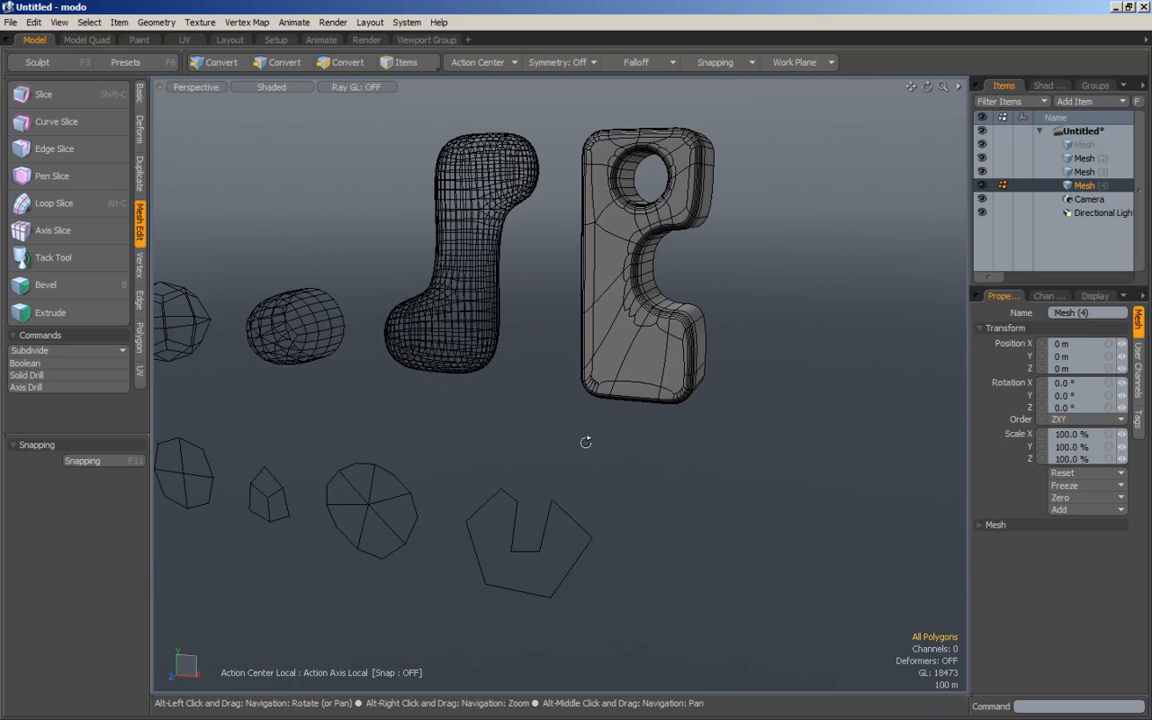
alt+drag(454, 574, 586, 507)
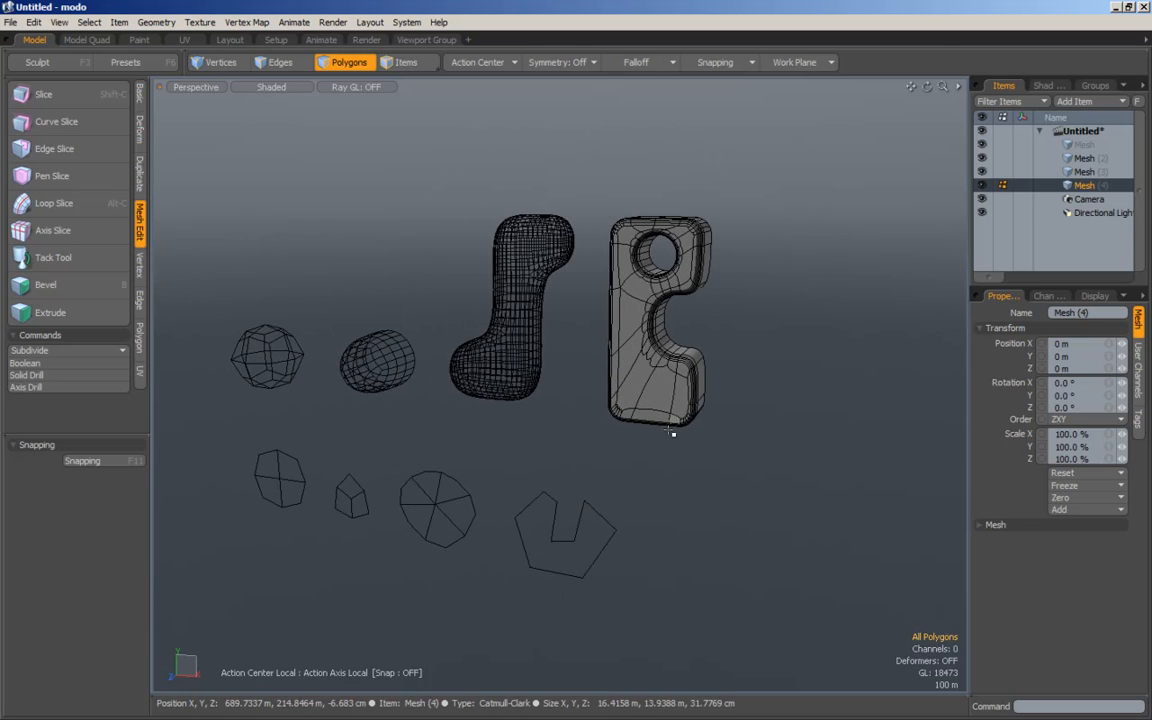
alt+drag(705, 310, 688, 253)
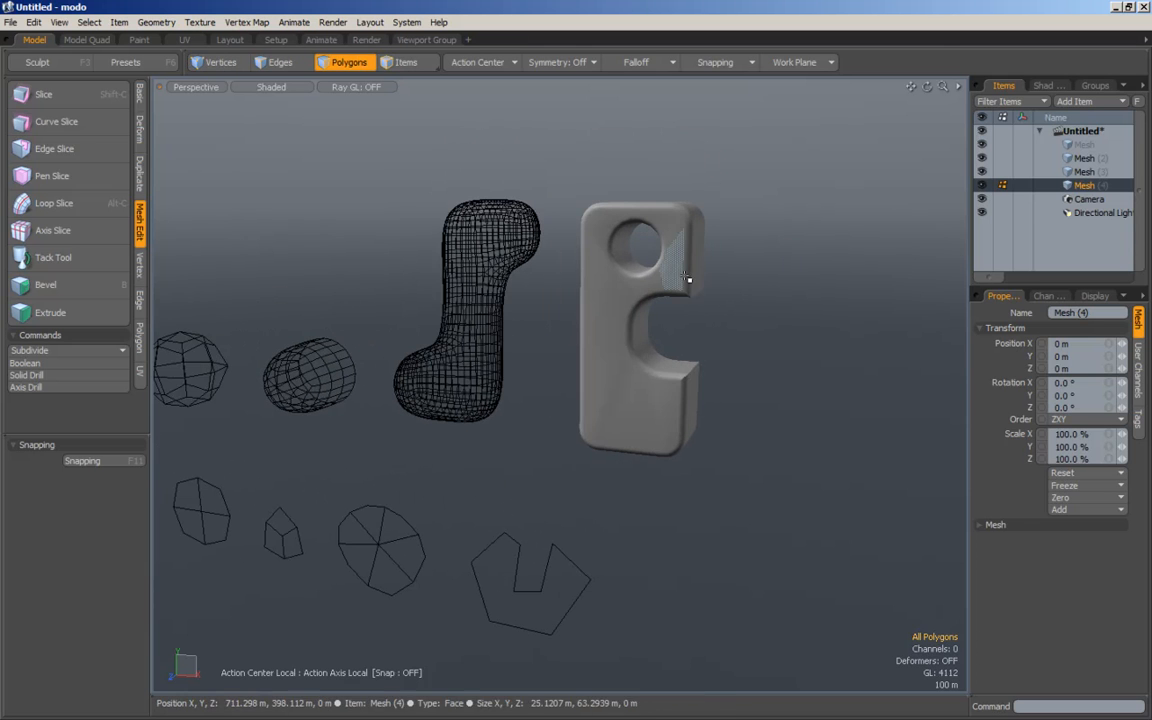